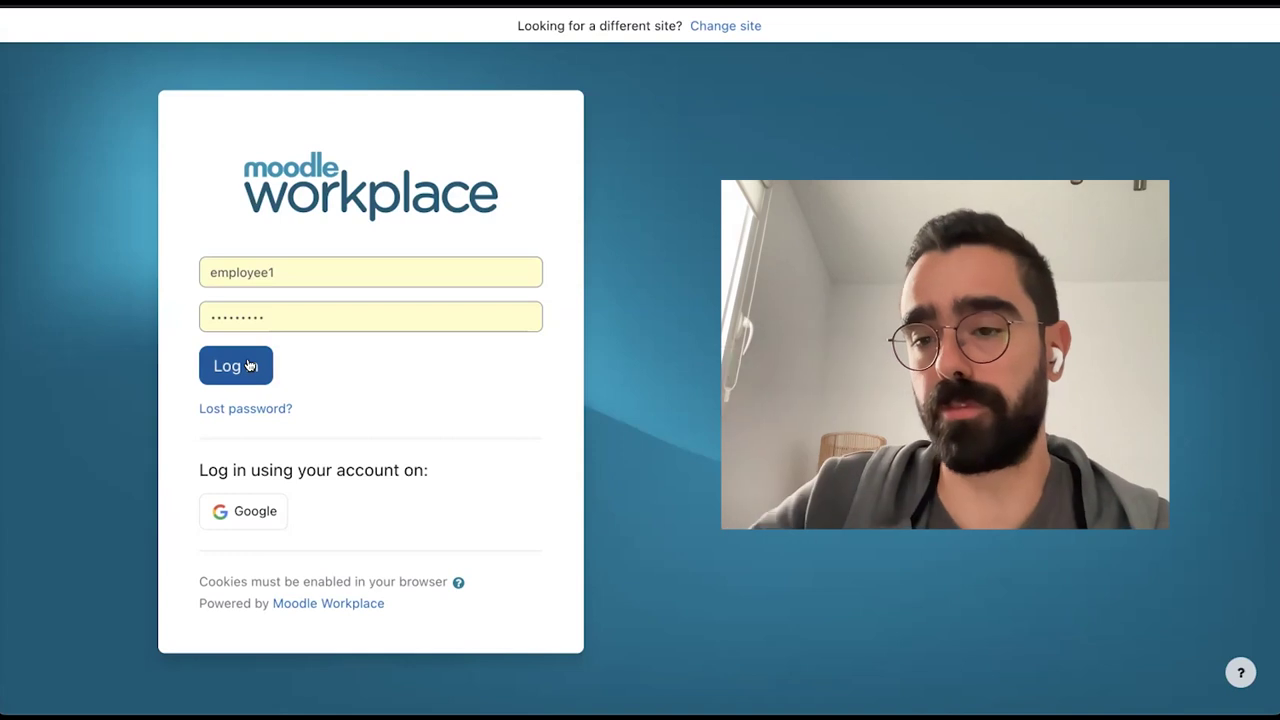
Step: Log in to the site with the prefilled employee account
click(249, 366)
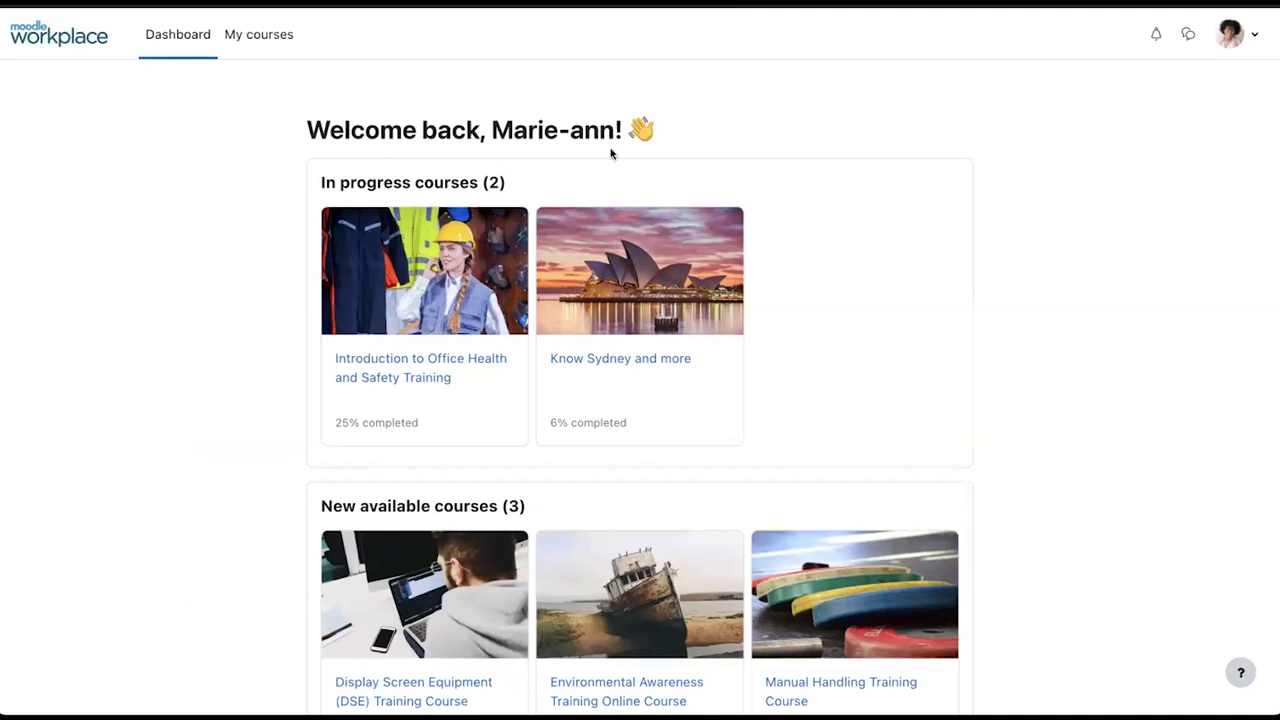
scroll(474, 184, down, 1)
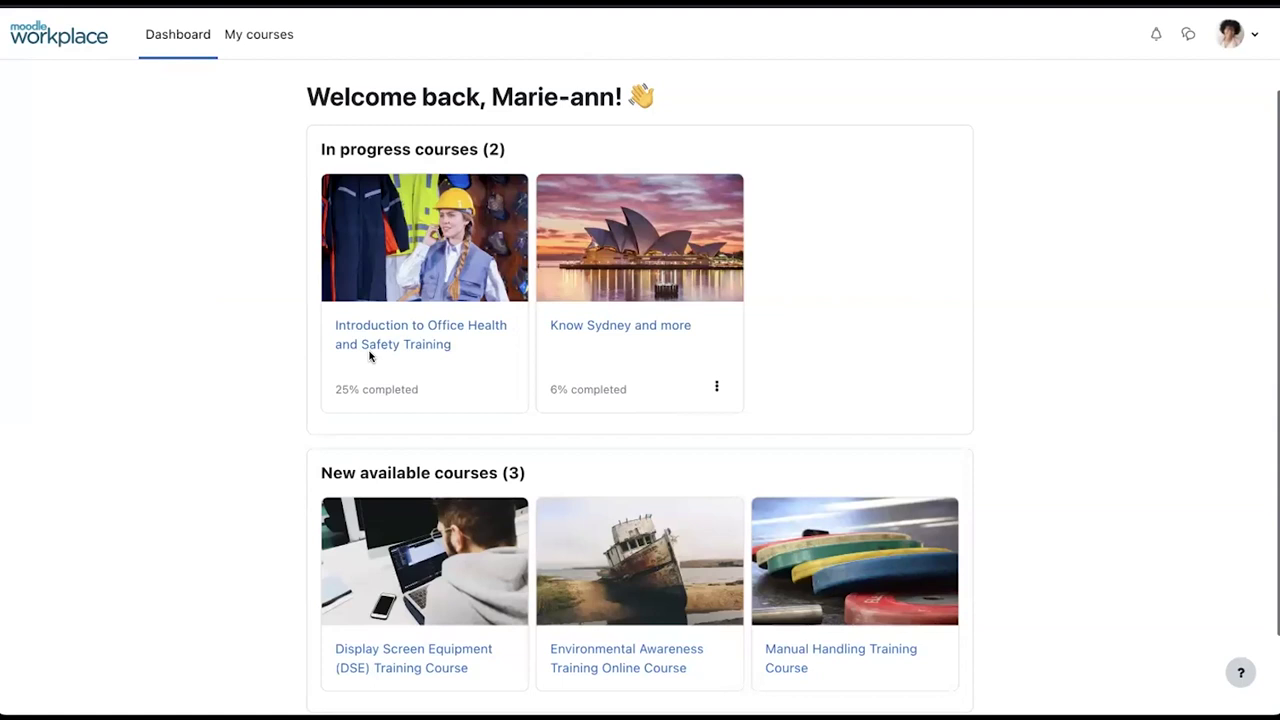
Step: Hide the Introduction to Office Health and Safety Training course from the in-progress courses on the dashboard
click(502, 386)
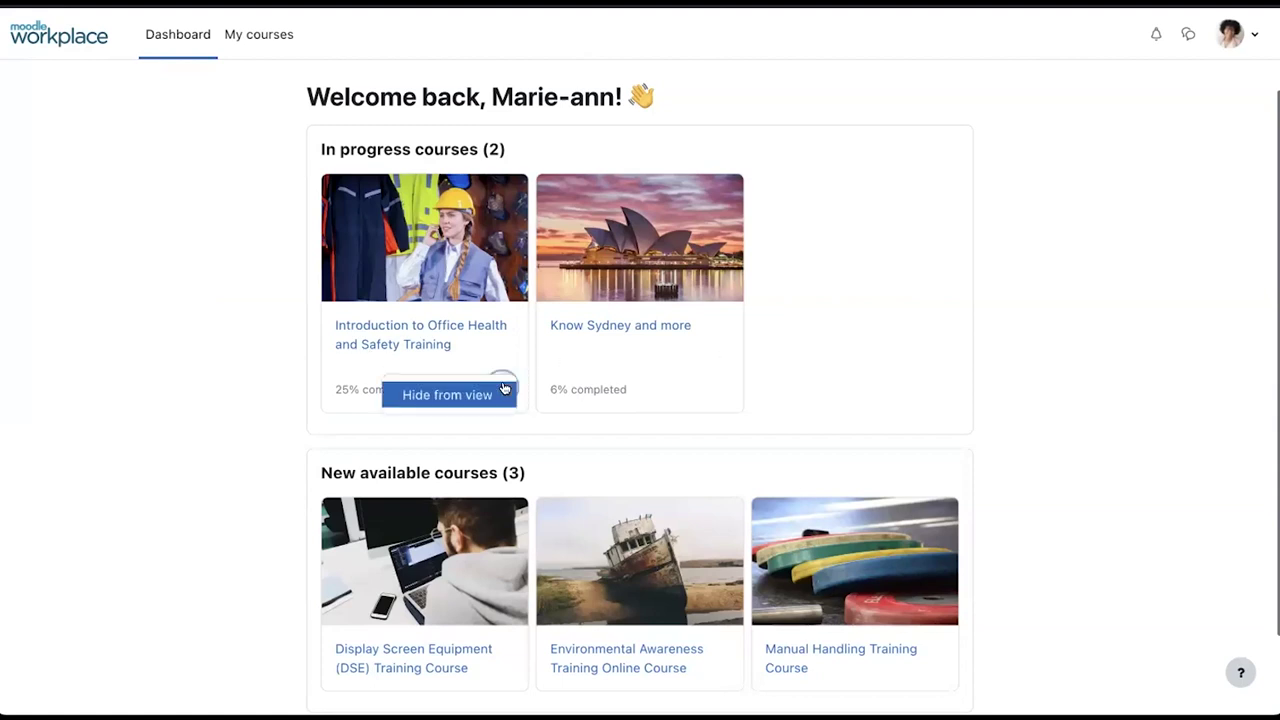
click(694, 415)
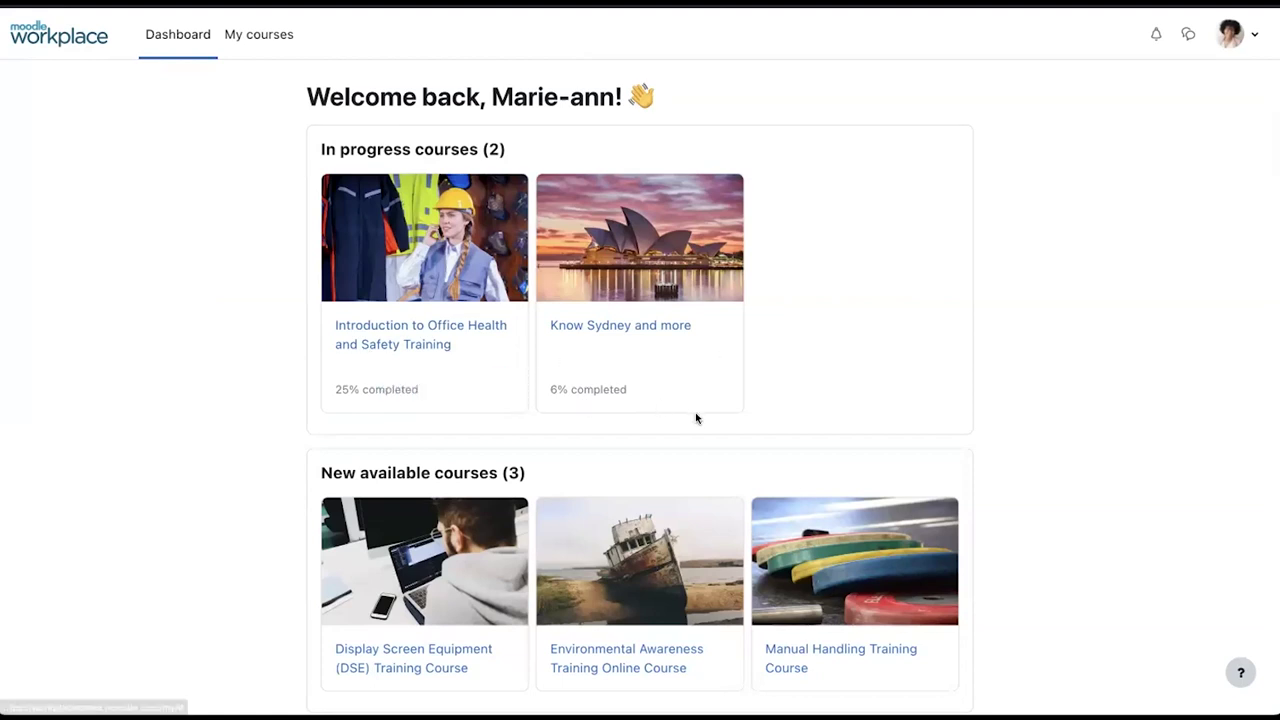
mouse_move(489, 394)
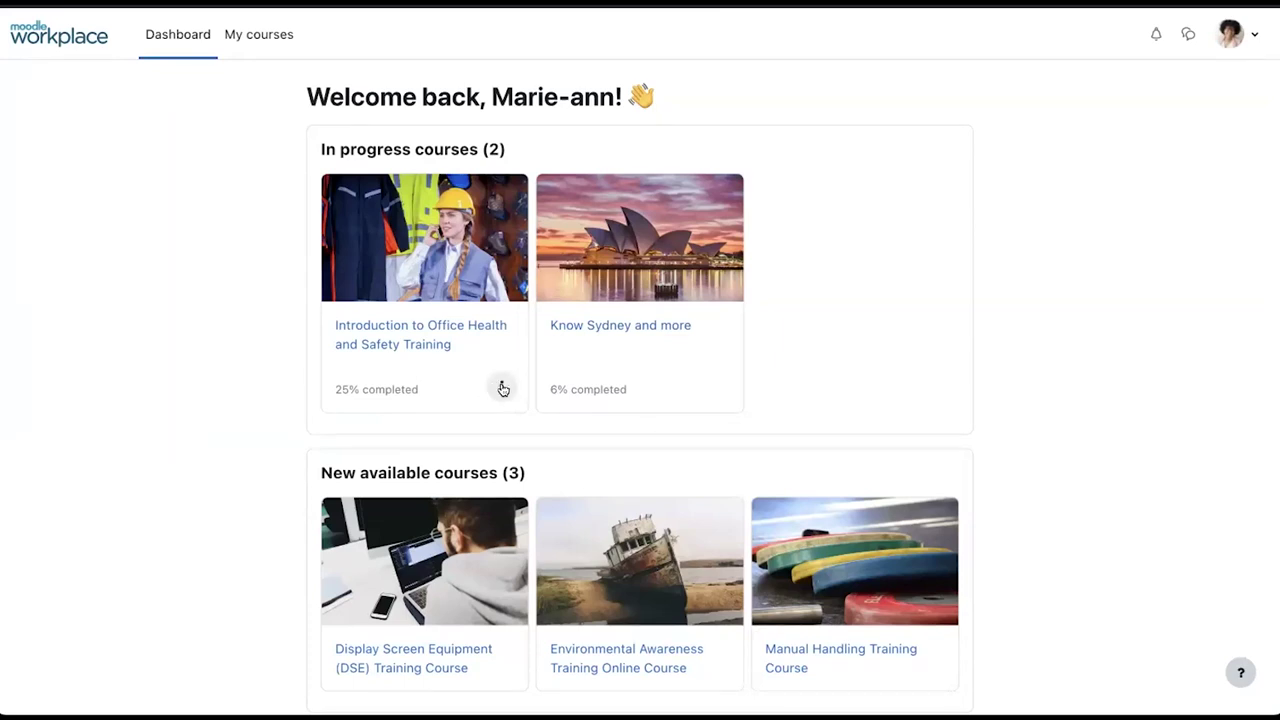
click(500, 389)
click(430, 400)
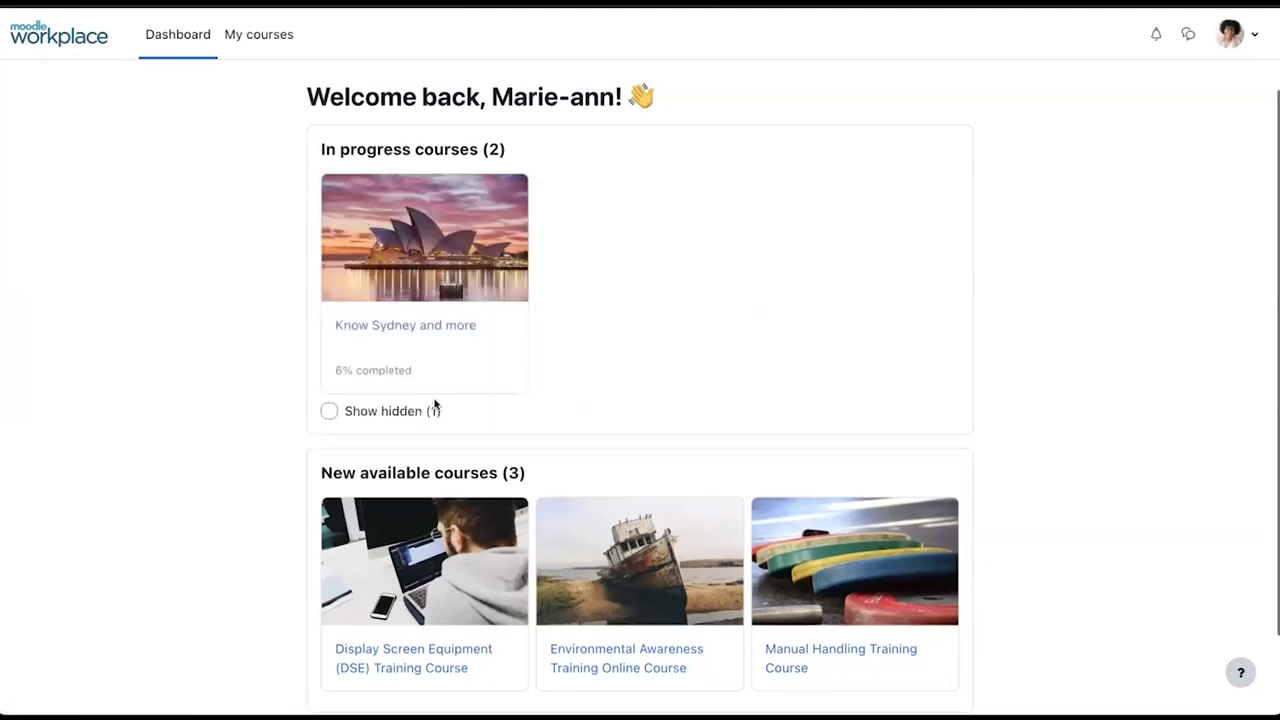
click(501, 367)
click(577, 408)
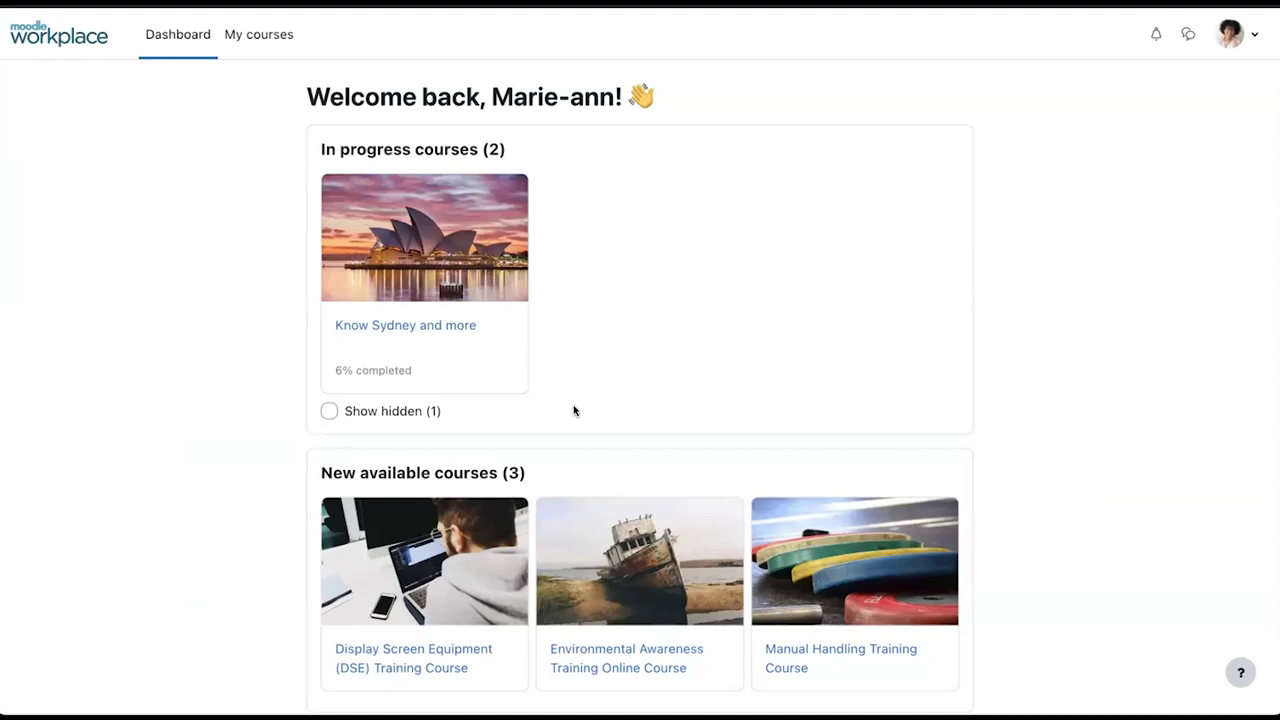
Step: Show the hidden in-progress courses and unhide Introduction to Office Health and Safety Training
click(329, 411)
click(499, 388)
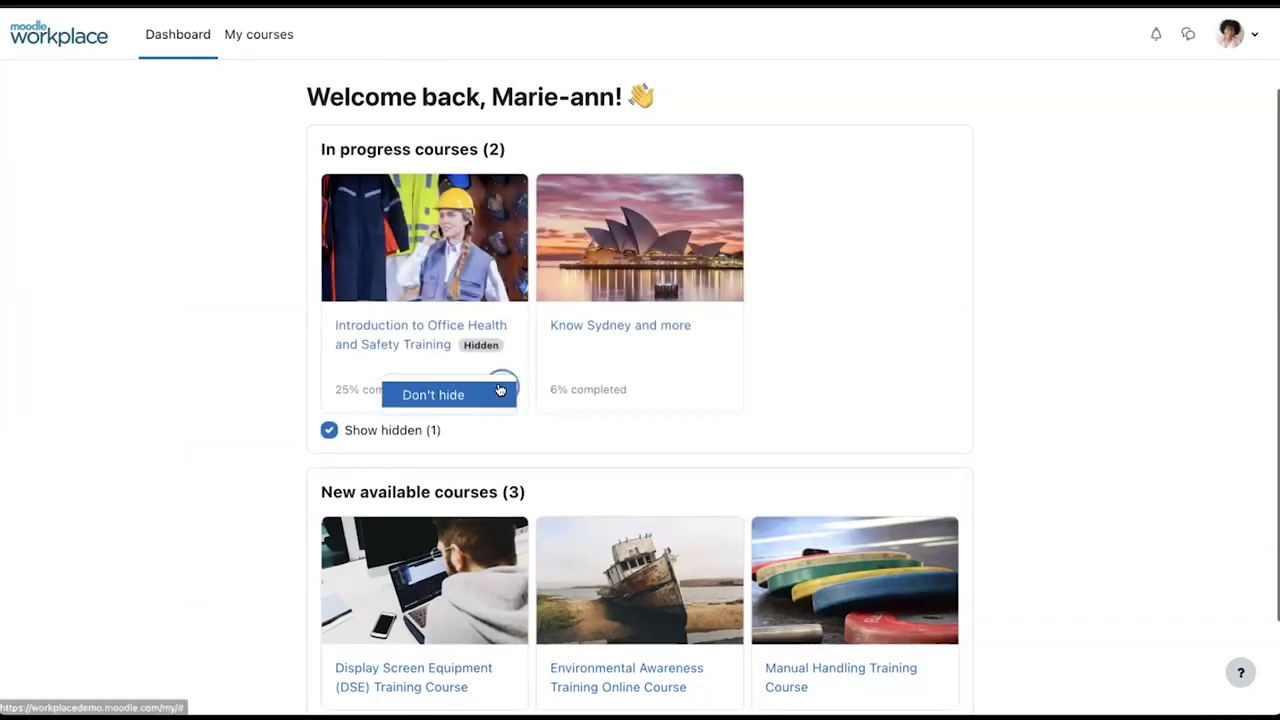
click(421, 395)
Step: Open the Introduction to Office Health and Safety Training course and go through its guided tour to the end
scroll(617, 423, down, 2)
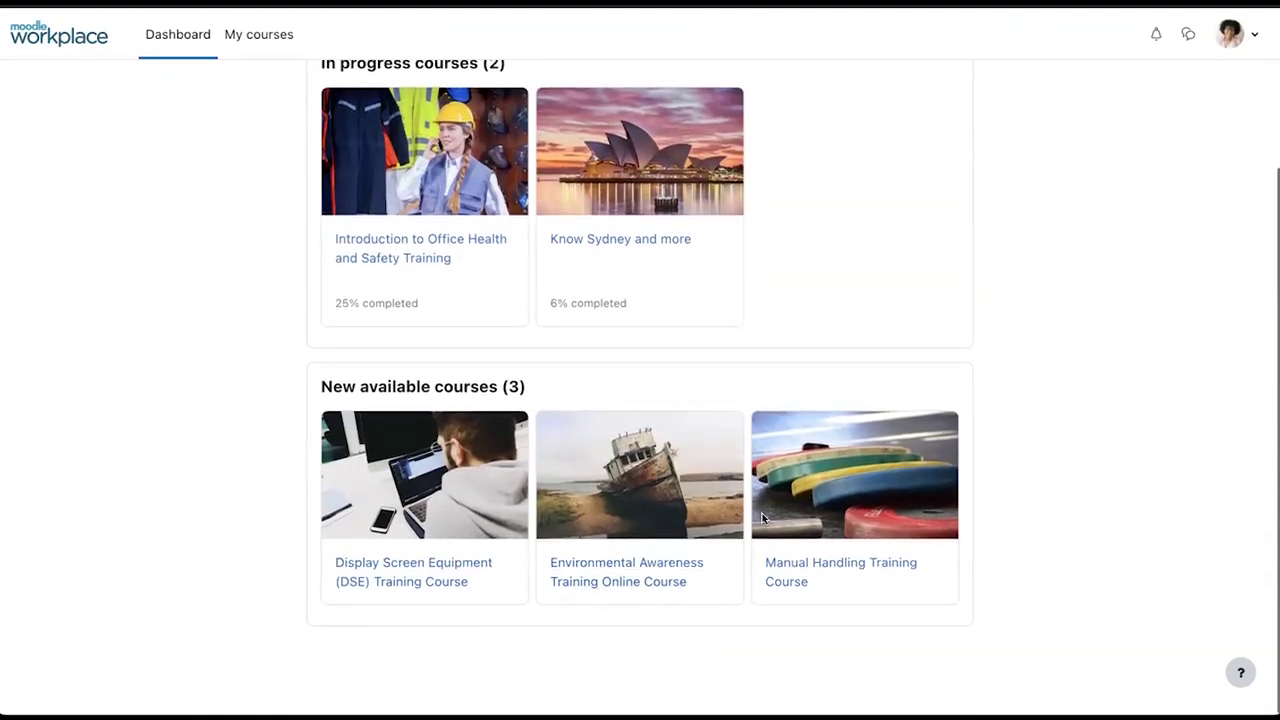
scroll(700, 480, up, 3)
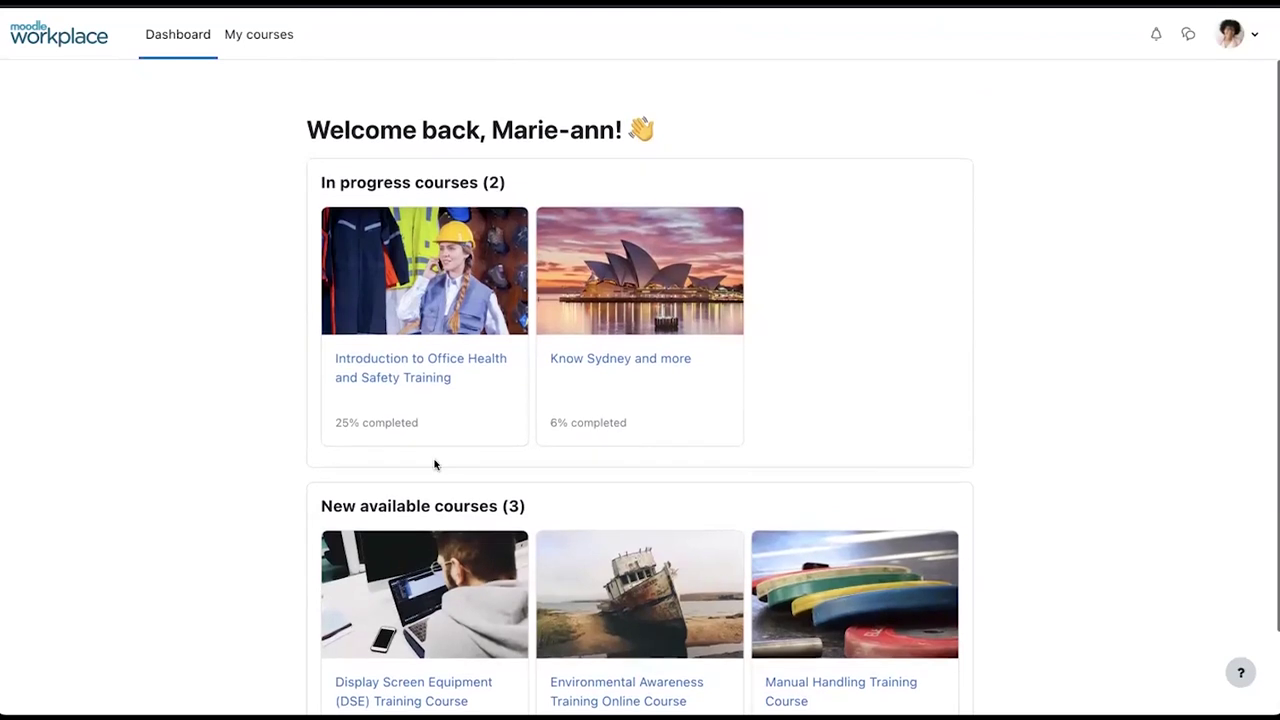
click(420, 359)
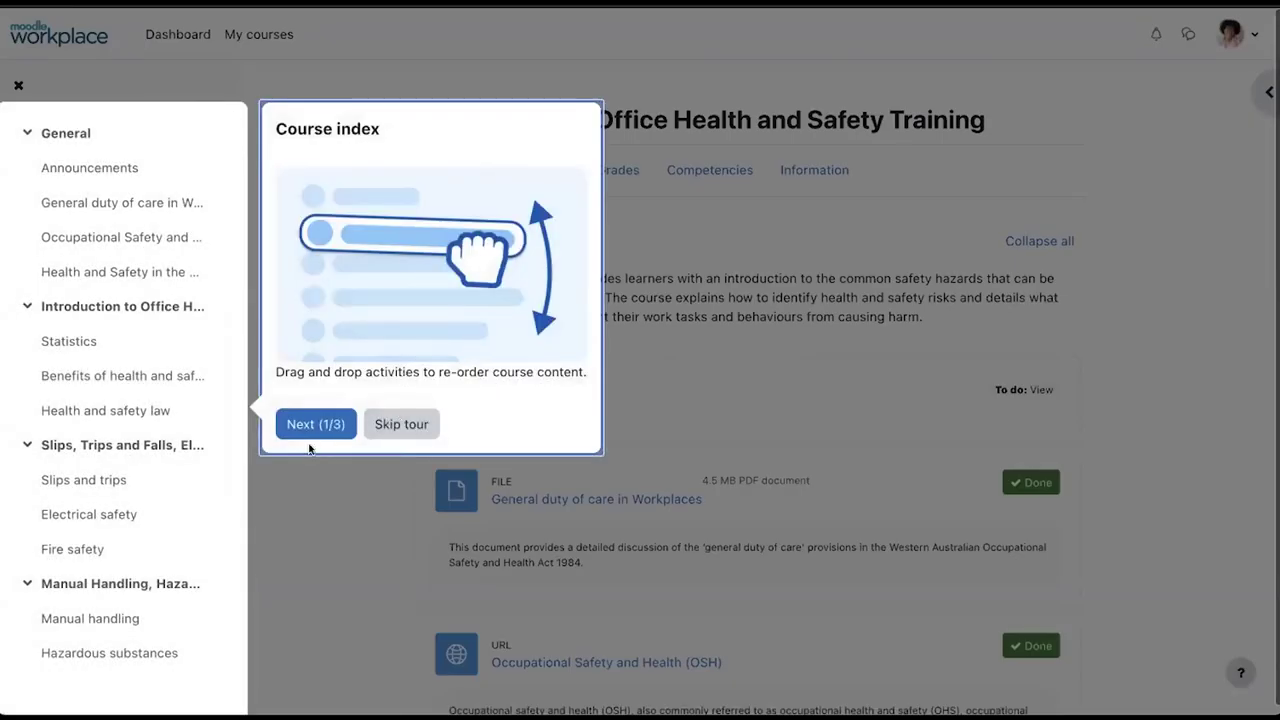
click(330, 426)
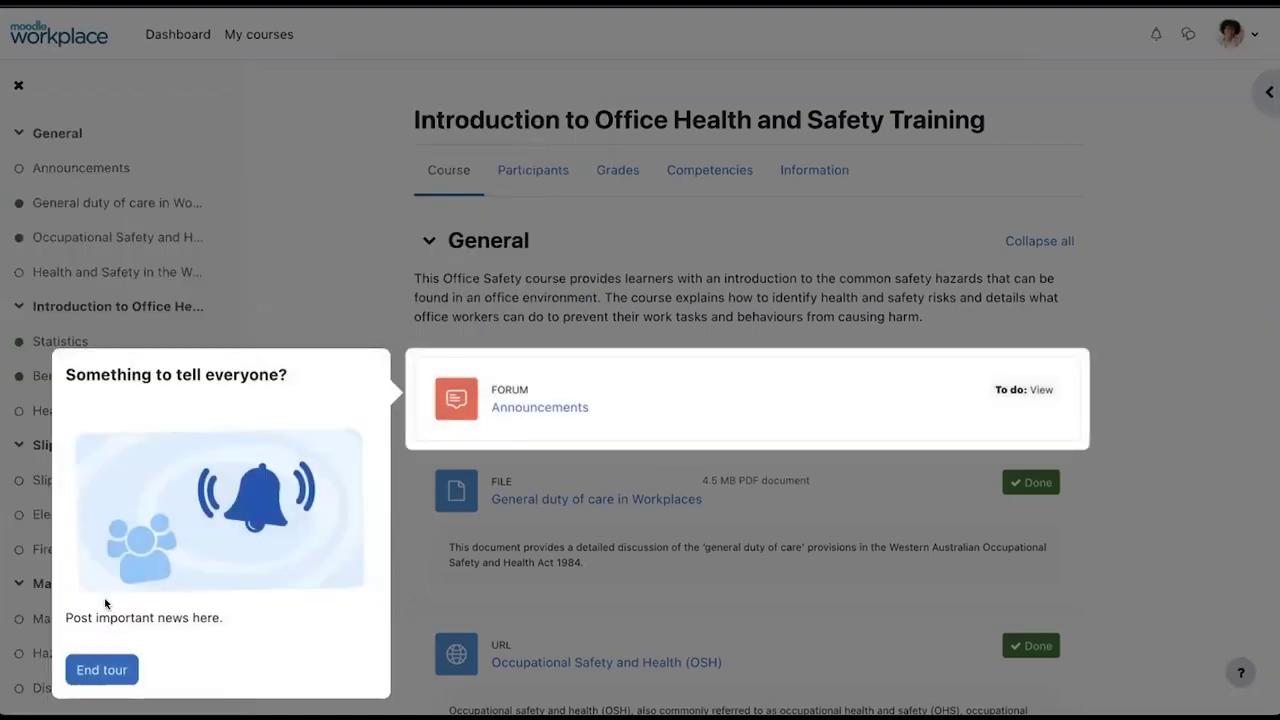
click(102, 672)
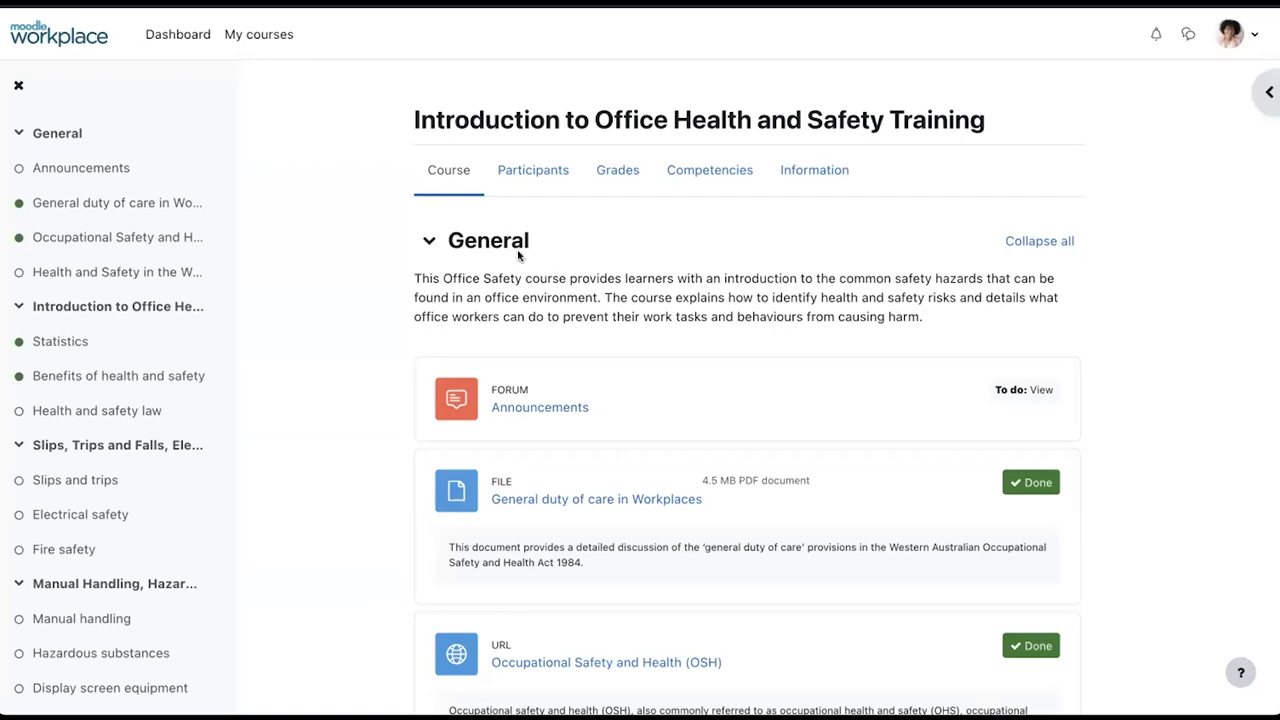
Step: Examine the course's sections, activities and completion status, and return to the dashboard
scroll(617, 329, down, 15)
scroll(619, 331, down, 3)
scroll(619, 331, up, 20)
scroll(619, 330, down, 5)
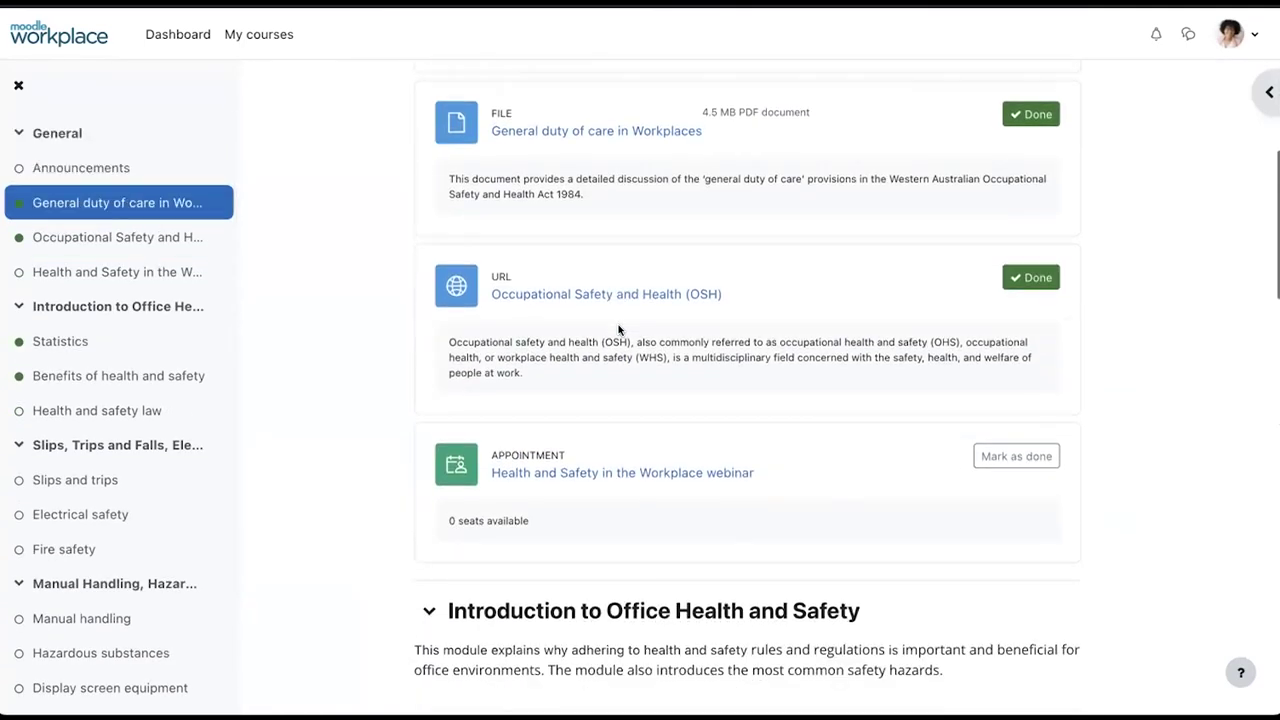
scroll(619, 330, down, 3)
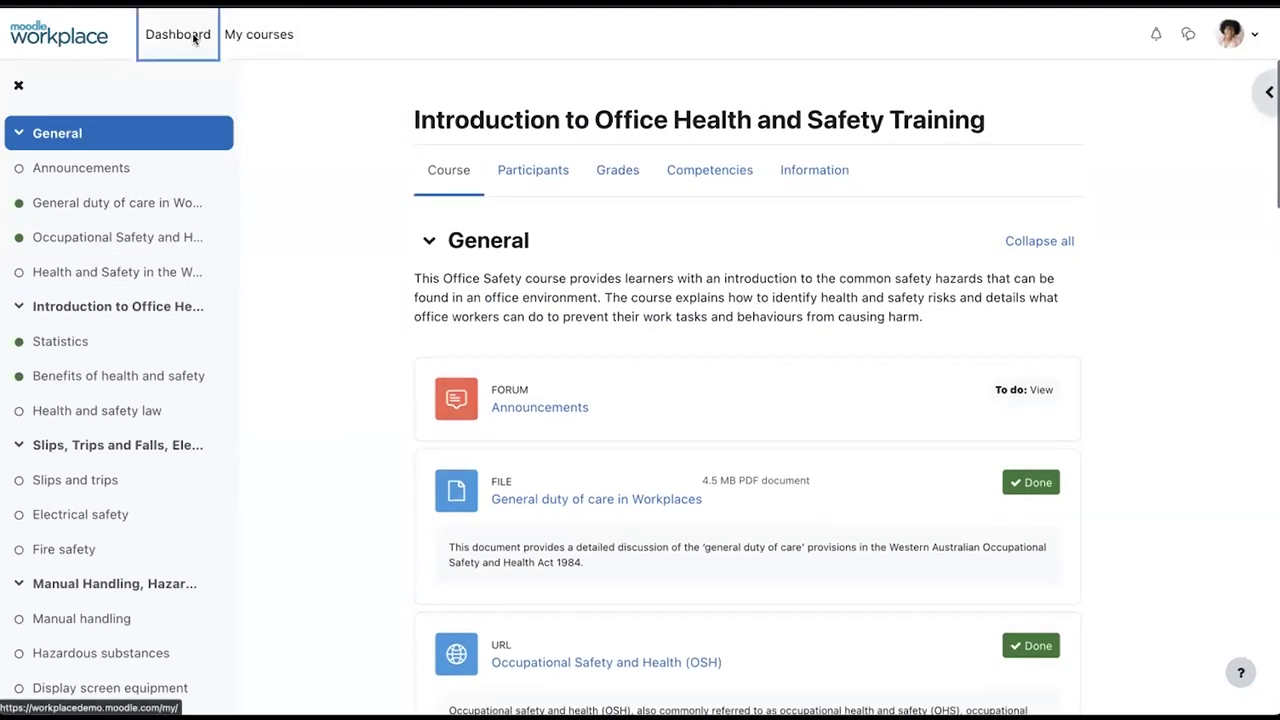
click(194, 37)
Step: Open the new Display Screen Equipment (DSE) Training Course, review its overview and dates, and proceed to the course content
scroll(640, 330, down, 2)
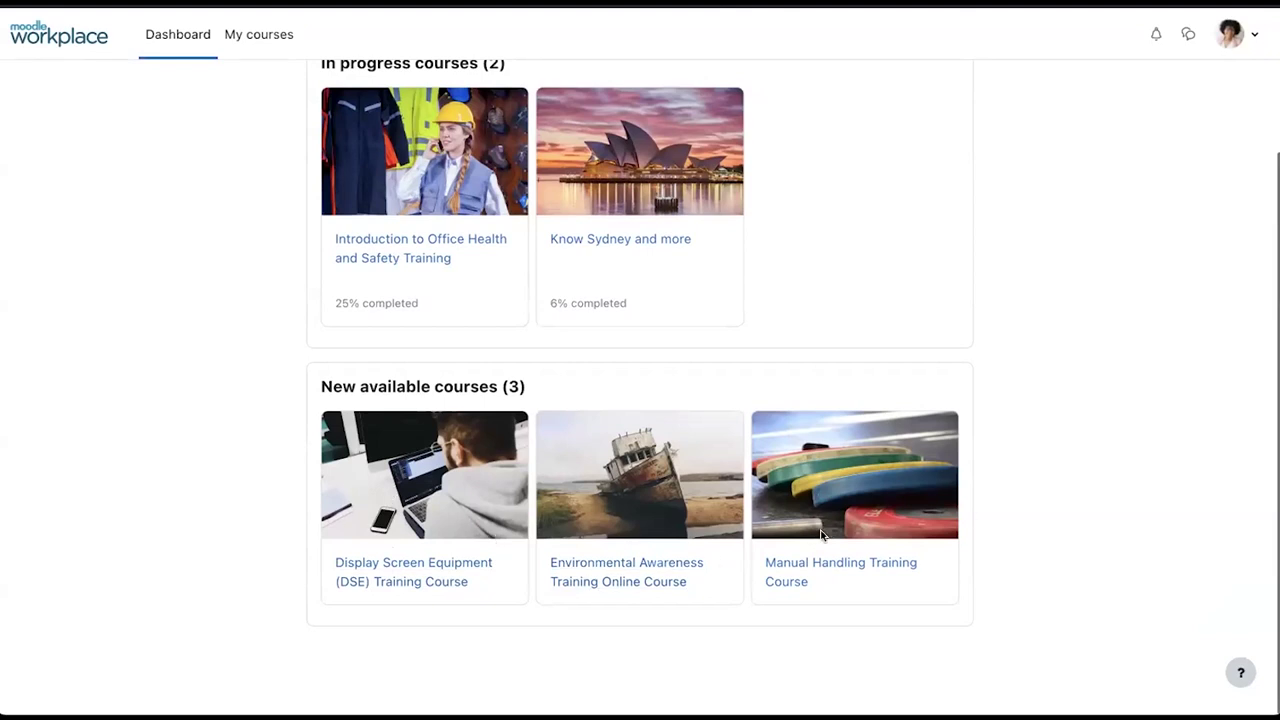
click(420, 568)
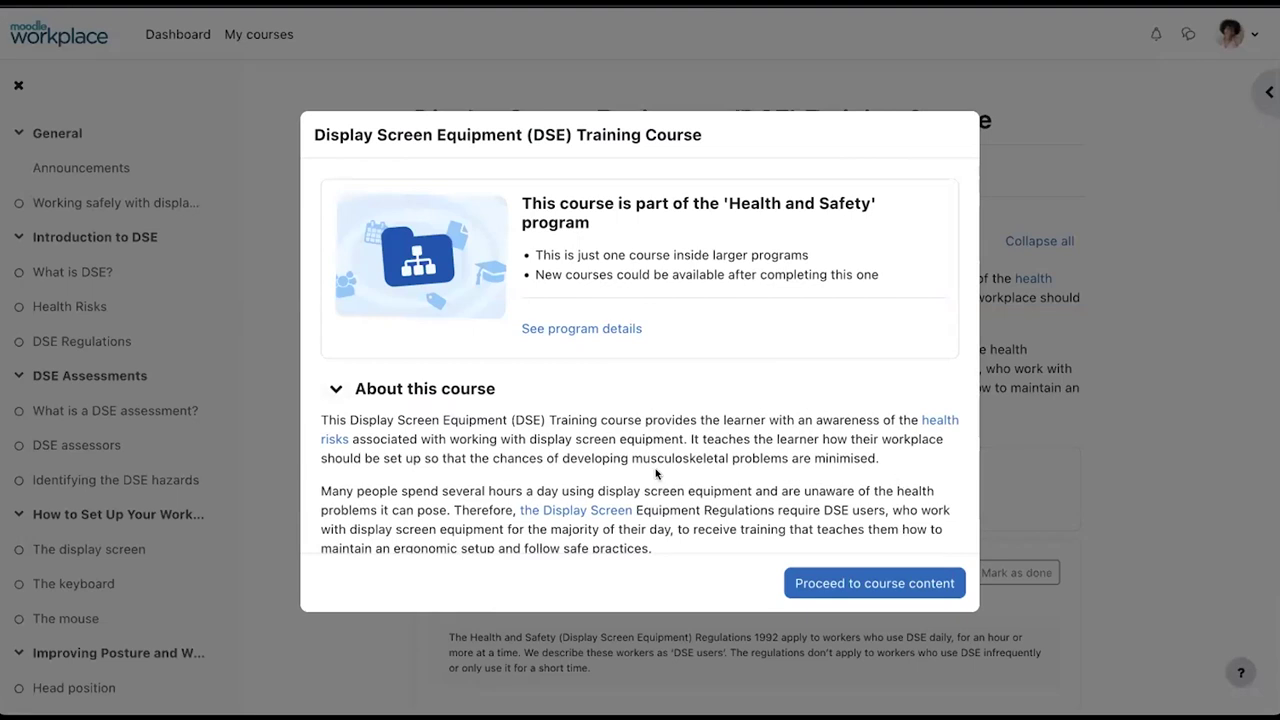
scroll(656, 474, down, 2)
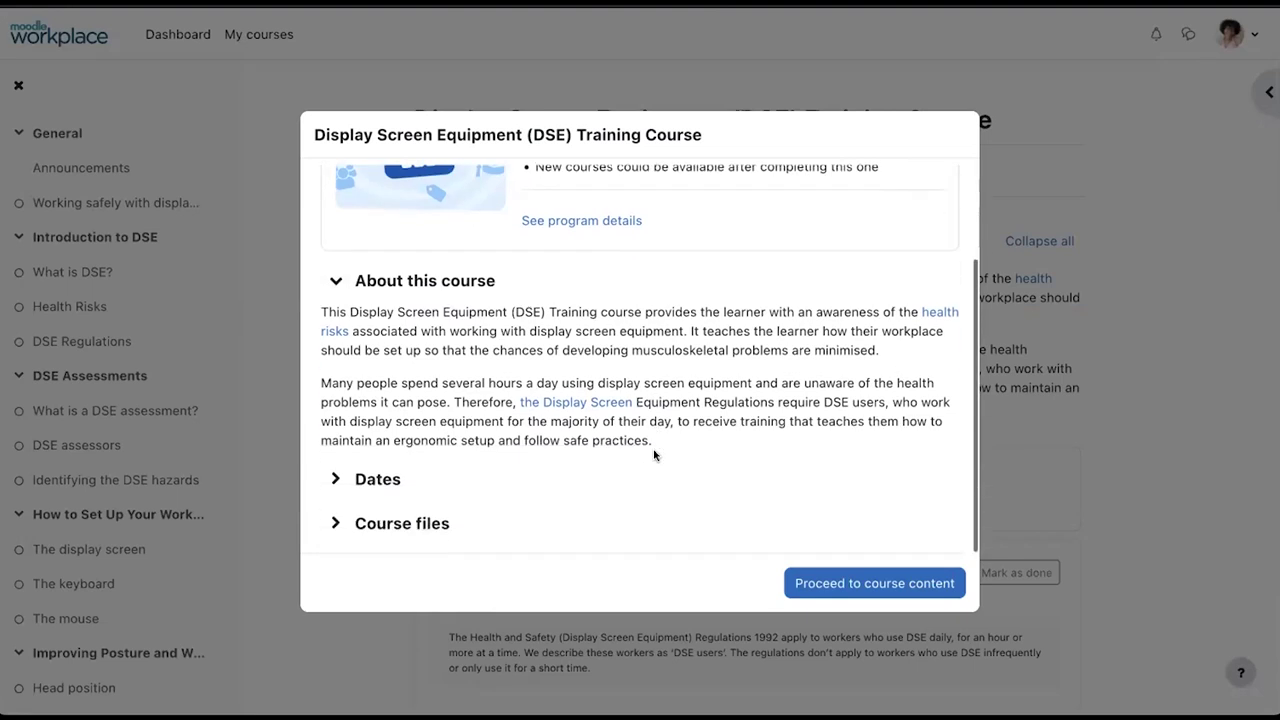
click(336, 480)
scroll(571, 486, up, 3)
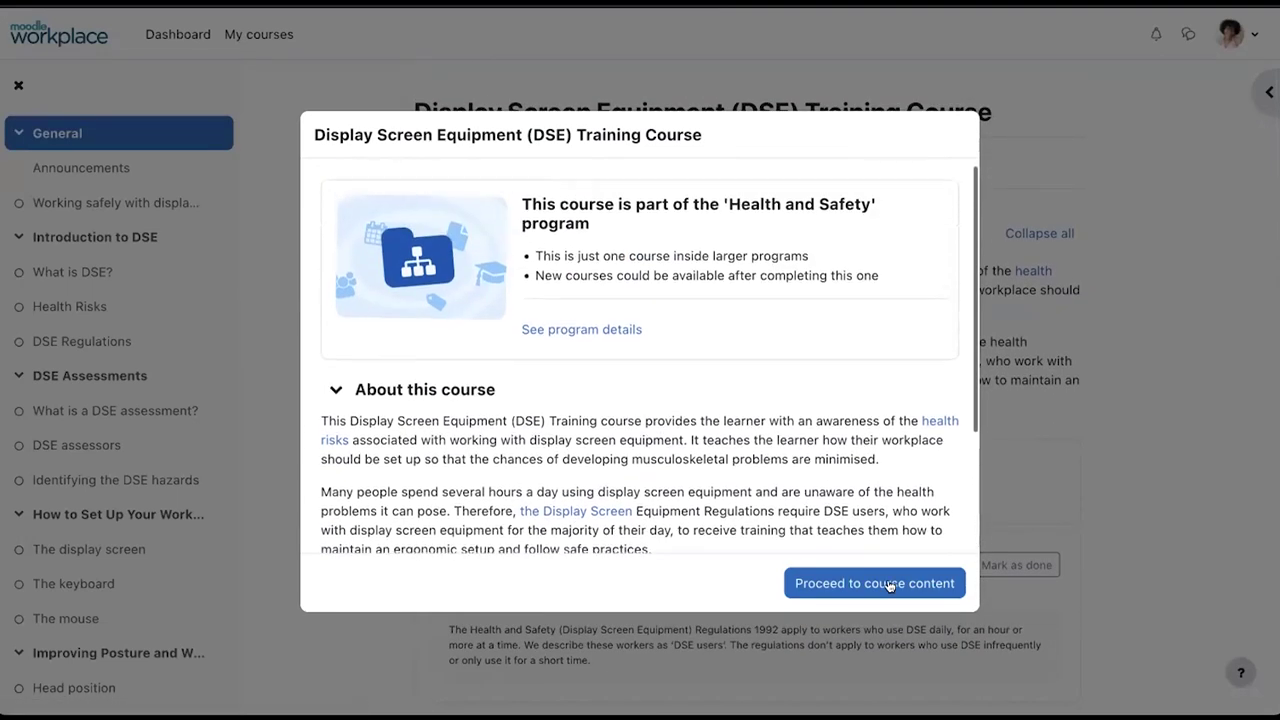
click(889, 584)
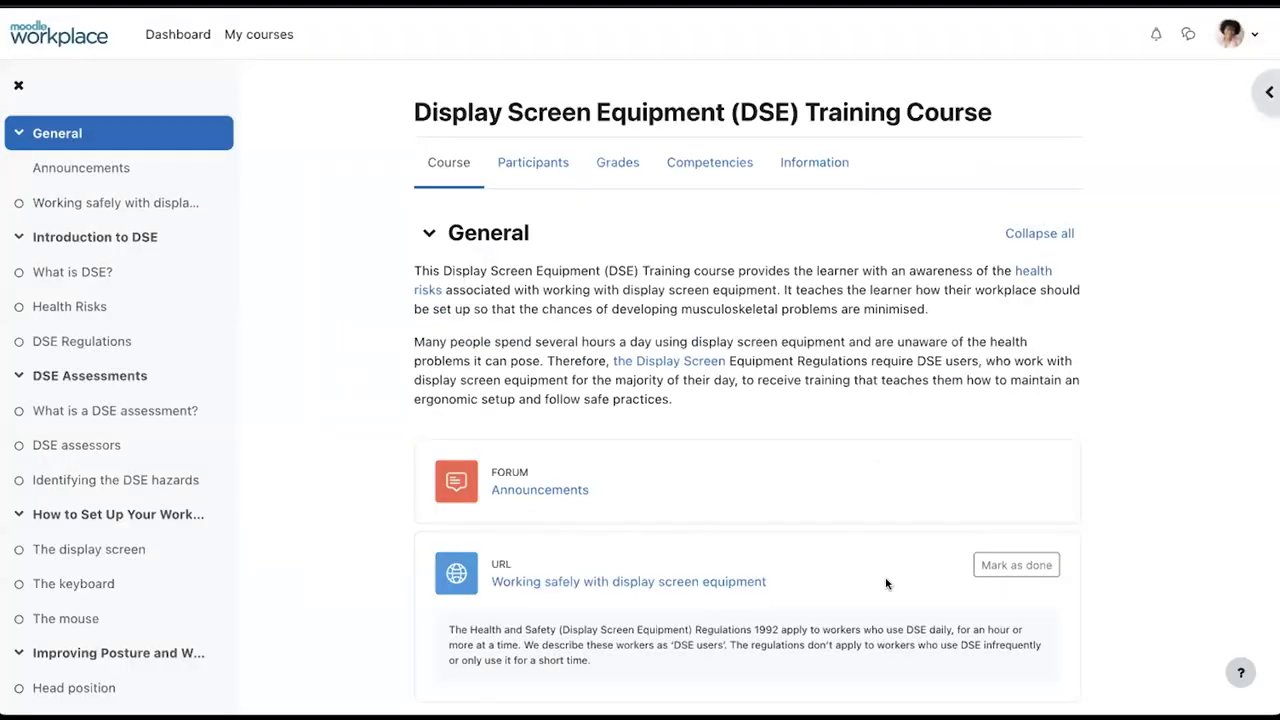
Step: Look through the DSE course's modules, and return to the dashboard to check the in-progress and new available courses
scroll(540, 298, down, 5)
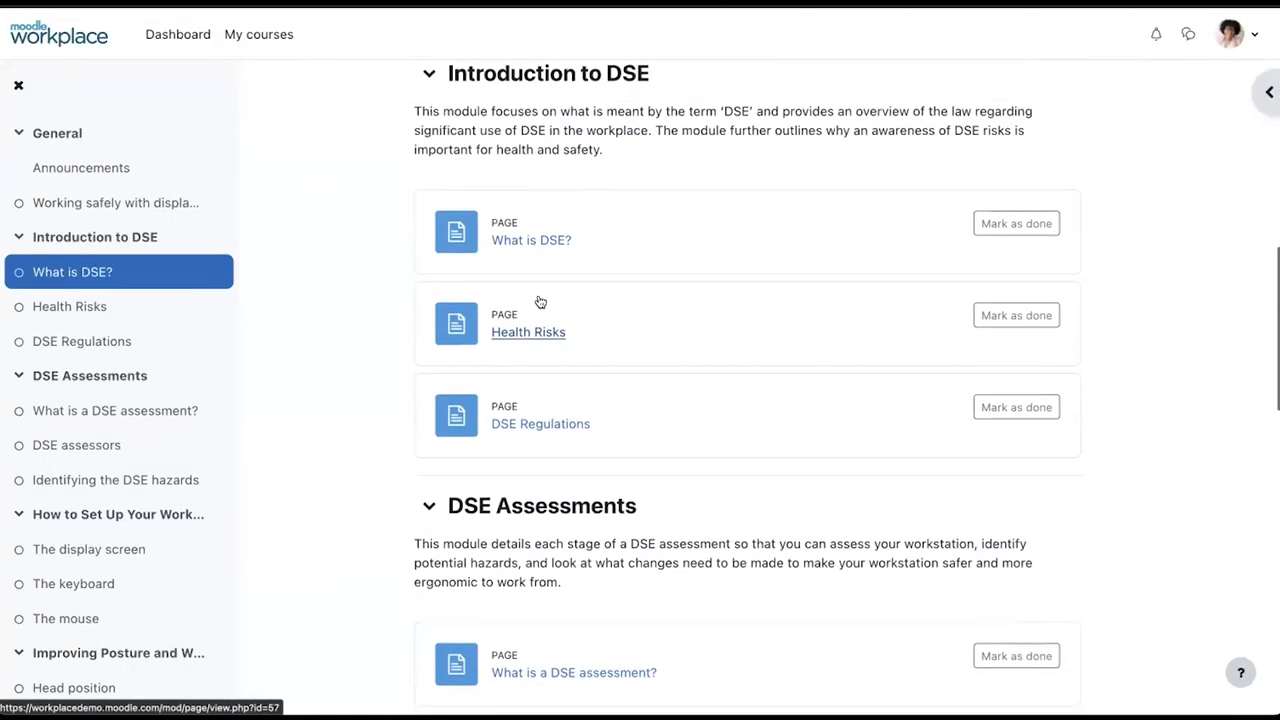
scroll(206, 89, up, 5)
click(177, 35)
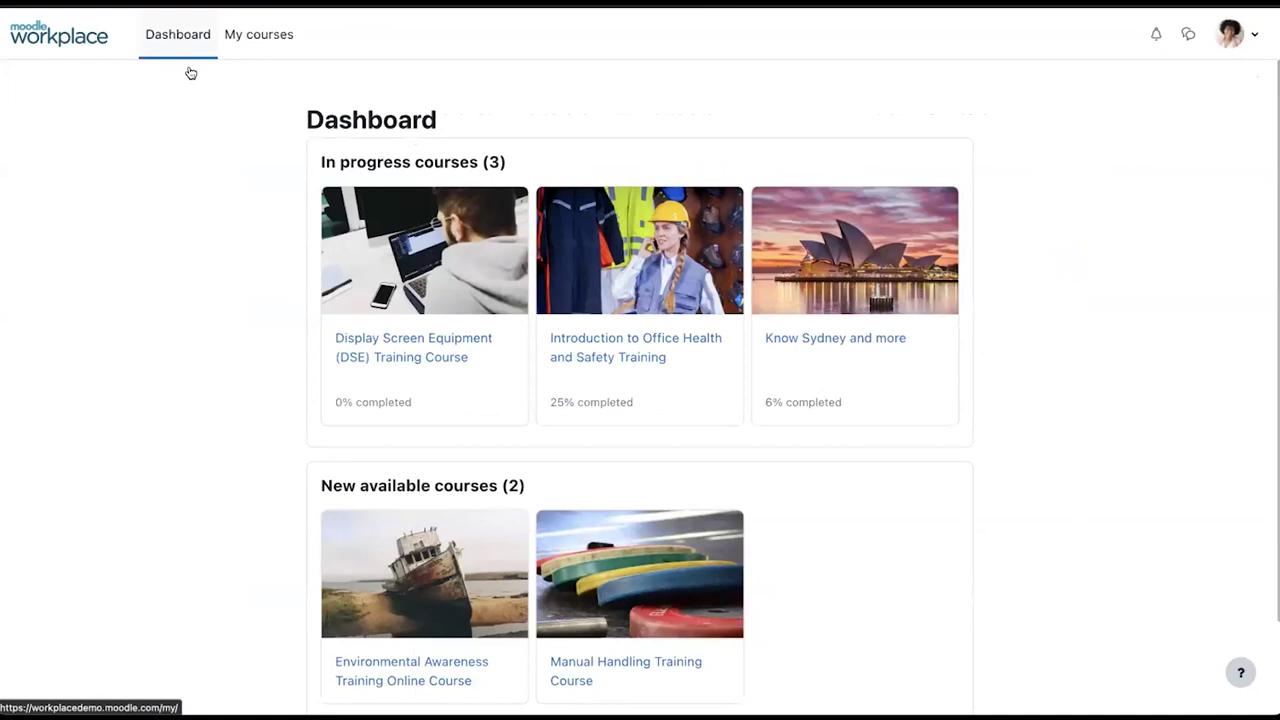
scroll(720, 443, down, 1)
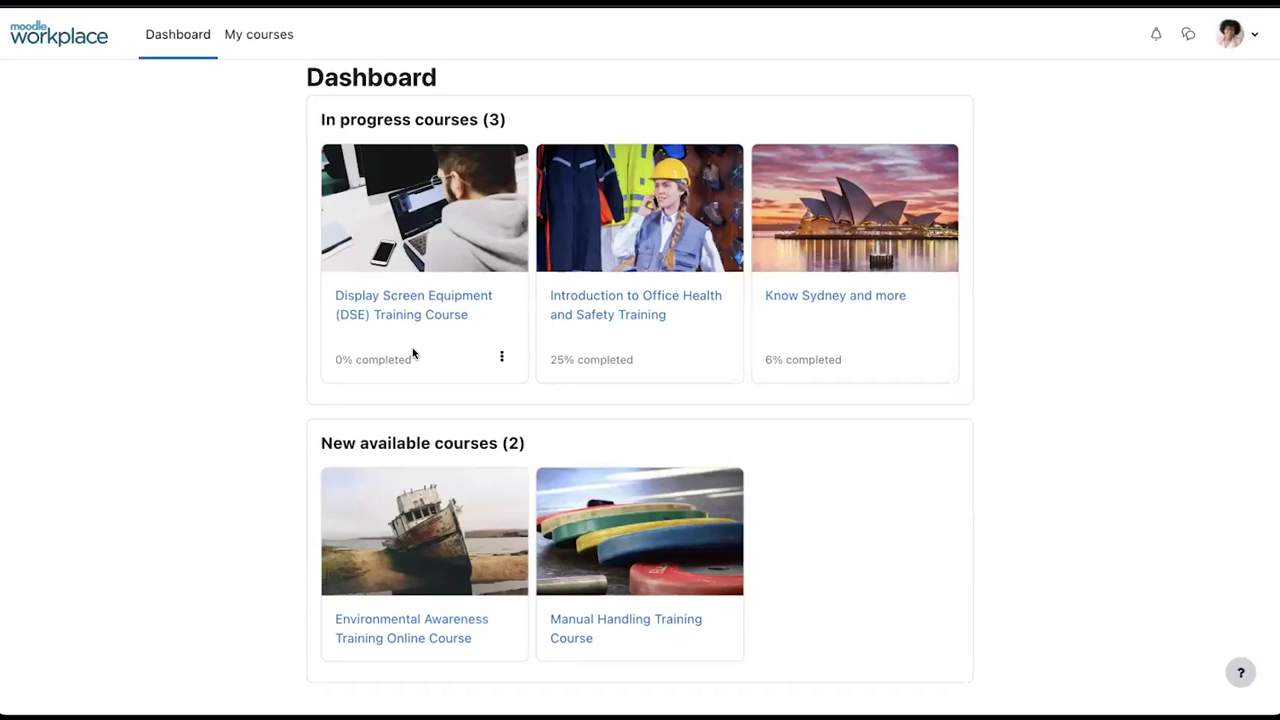
scroll(412, 352, up, 1)
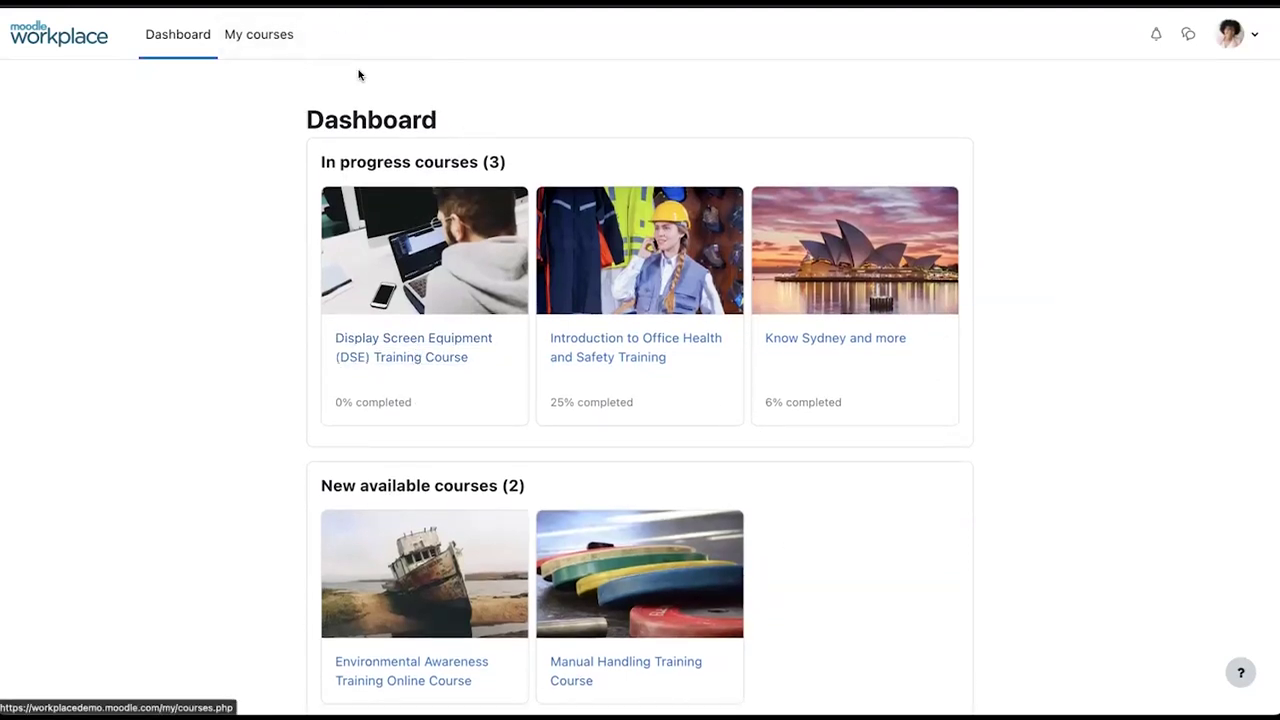
Step: Open the Health and Safety program from the learner's own course list and proceed to its content
click(248, 48)
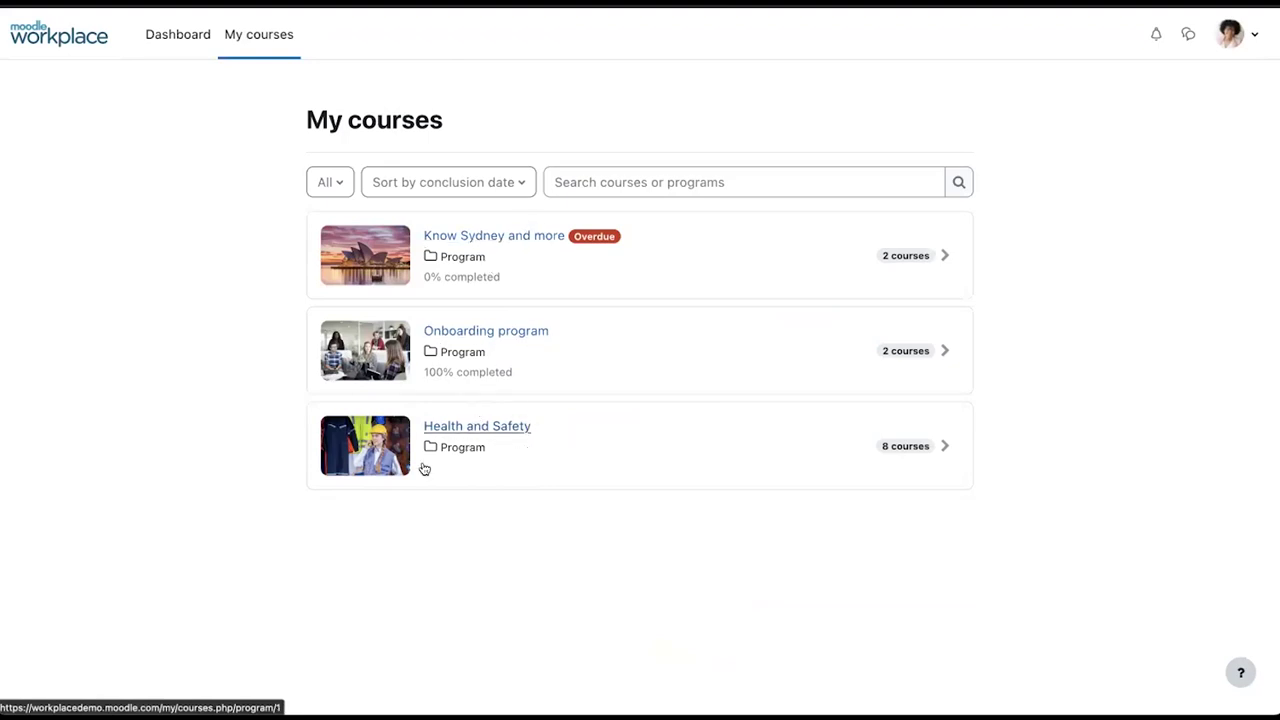
click(505, 430)
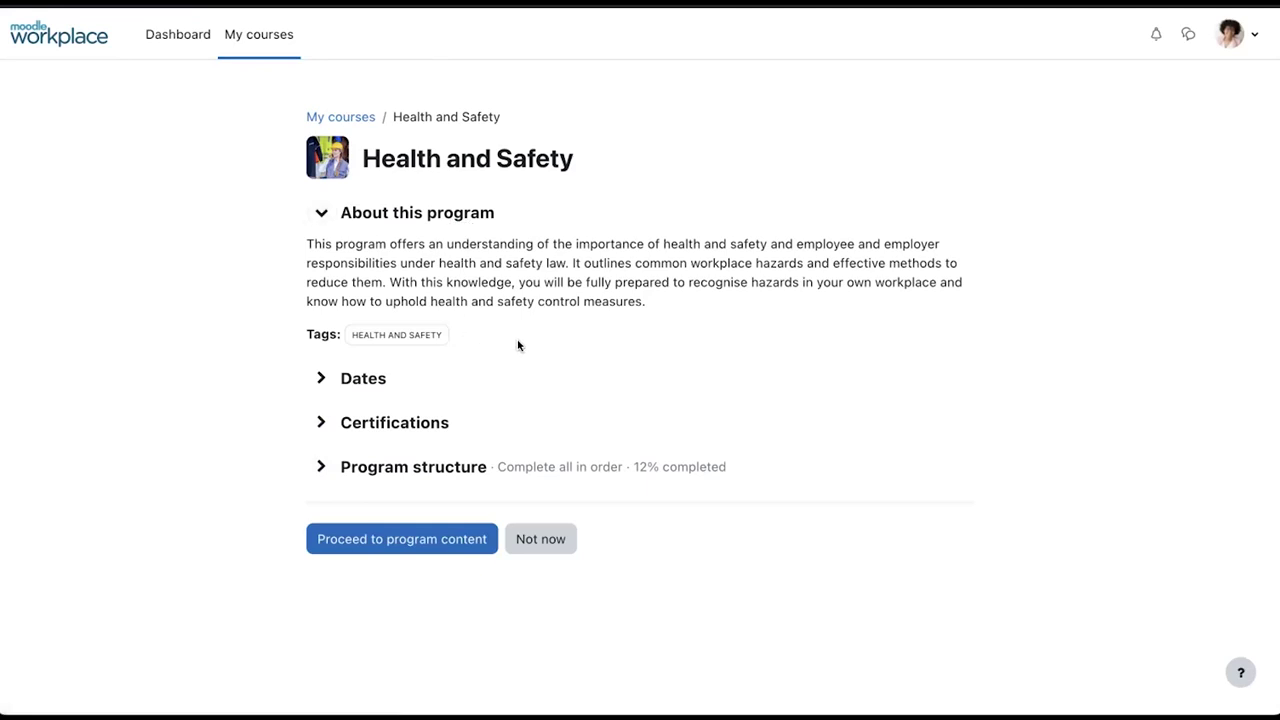
click(420, 540)
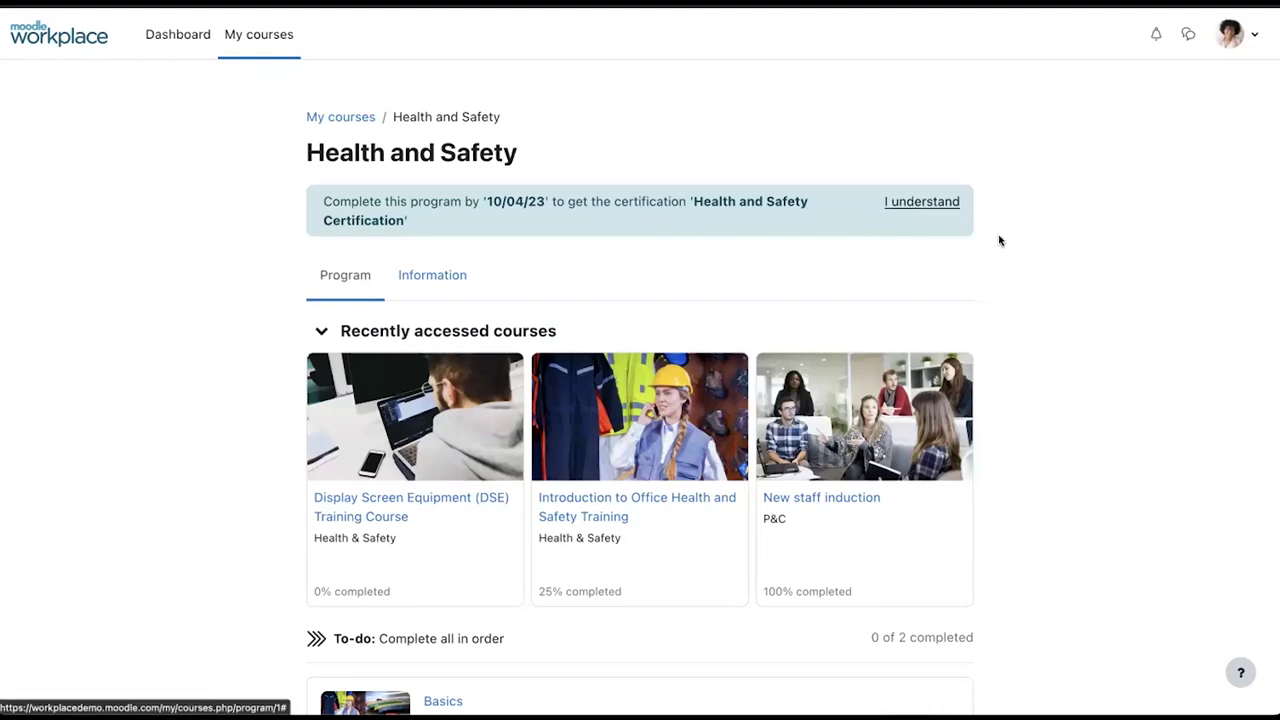
Step: Examine the program's deadline notice and course sets, collapsing and re-expanding the recently accessed courses
scroll(999, 240, down, 3)
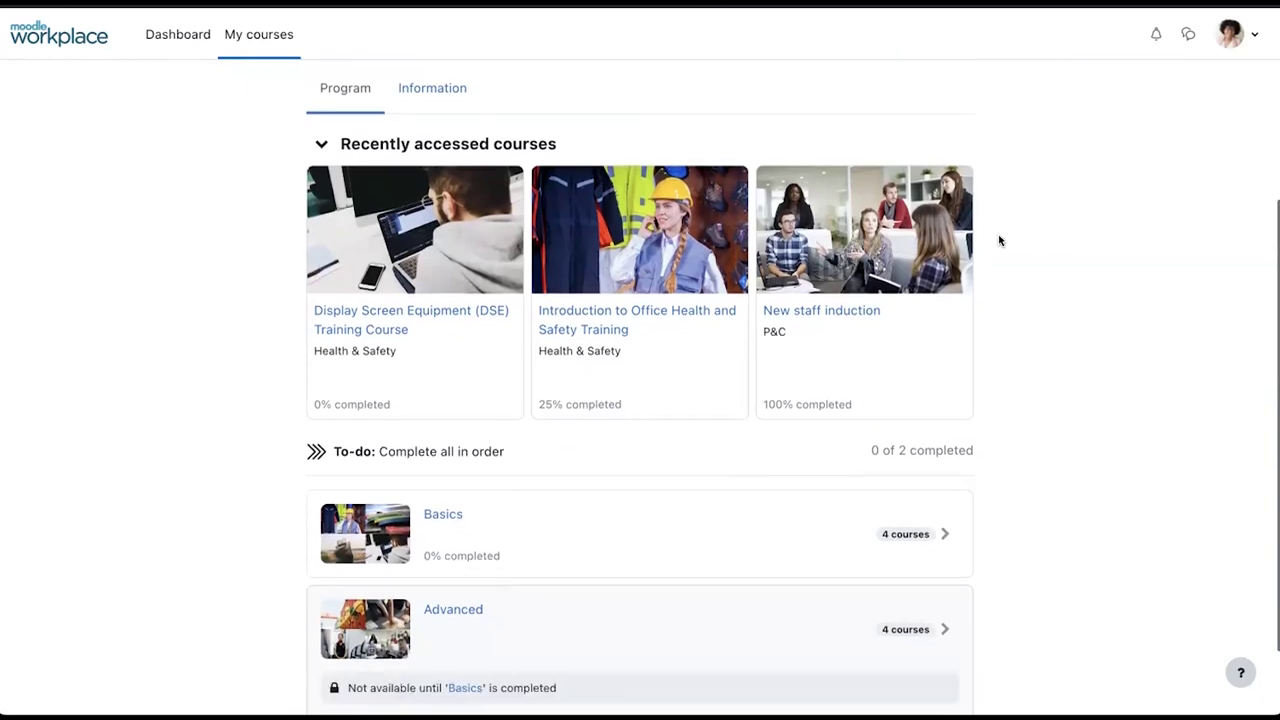
scroll(999, 240, down, 2)
scroll(459, 262, up, 1)
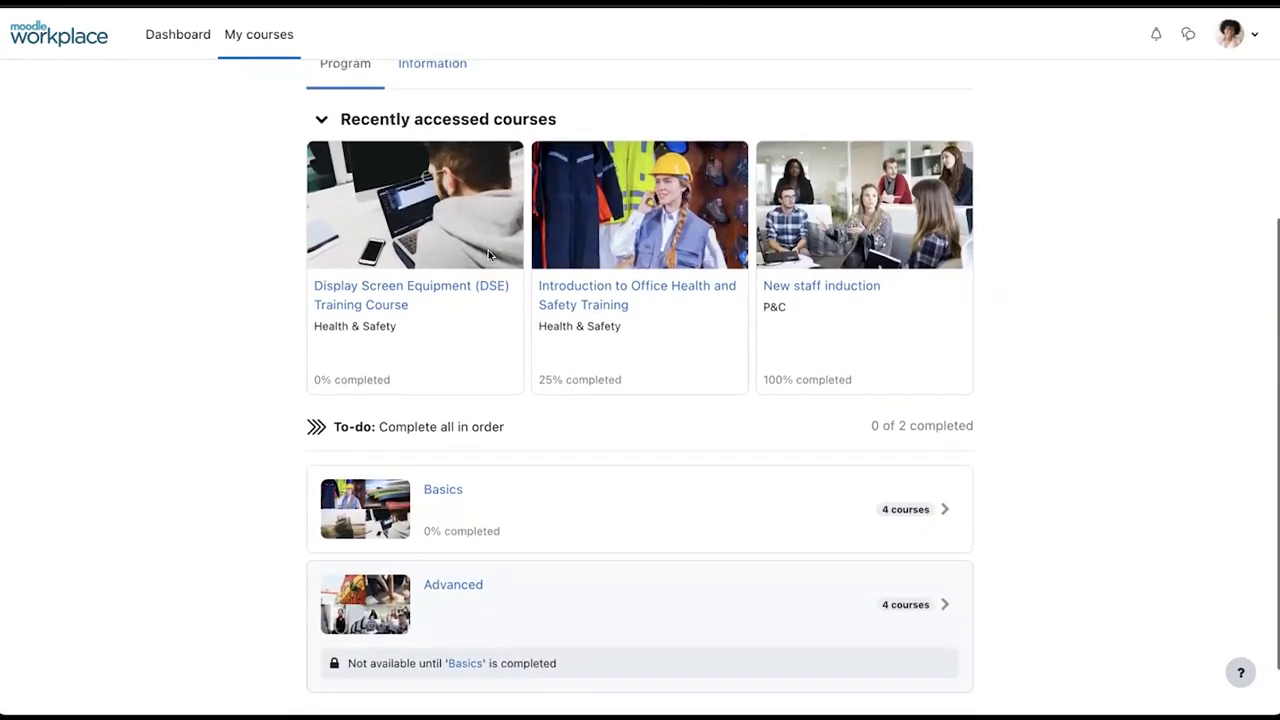
scroll(808, 282, up, 4)
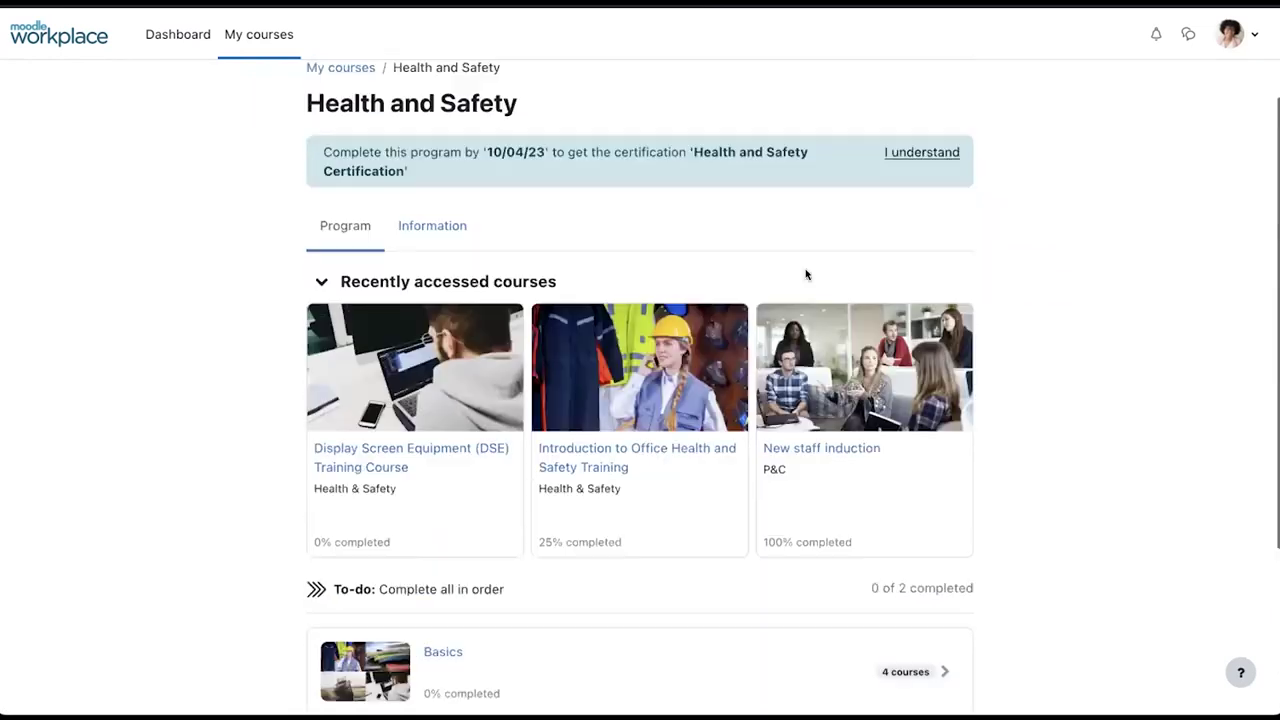
click(321, 331)
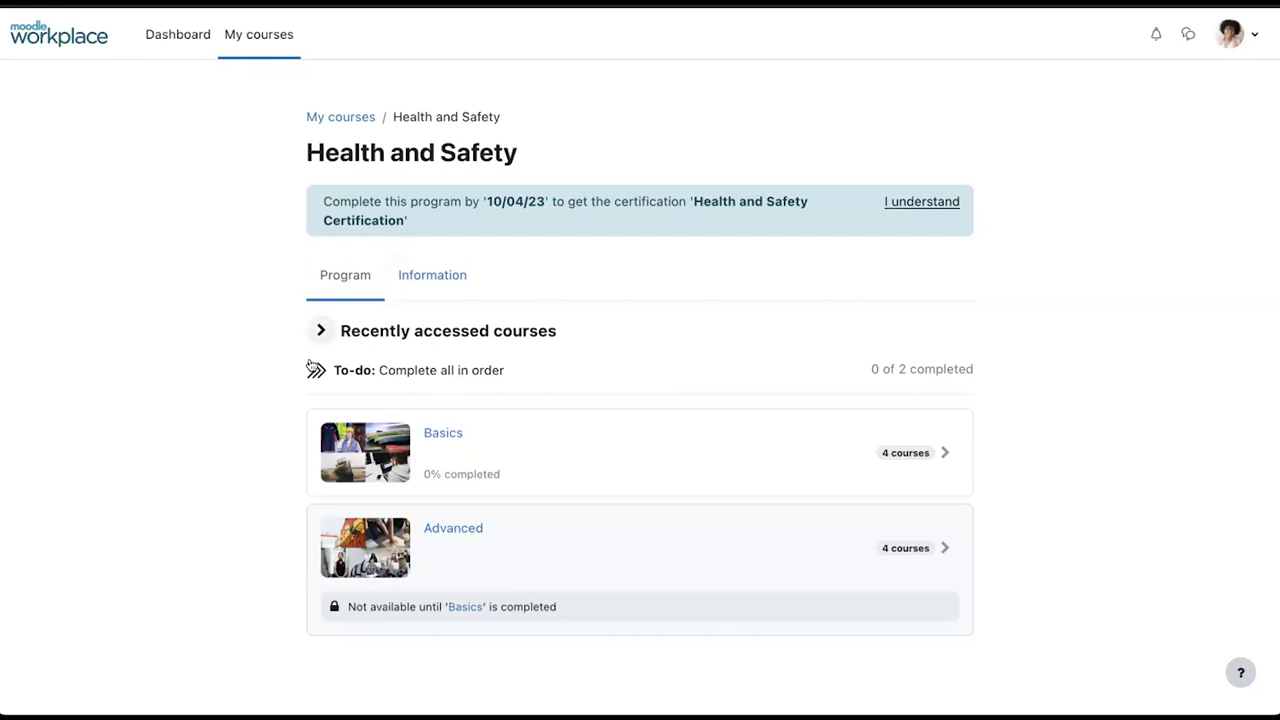
scroll(480, 380, down, 1)
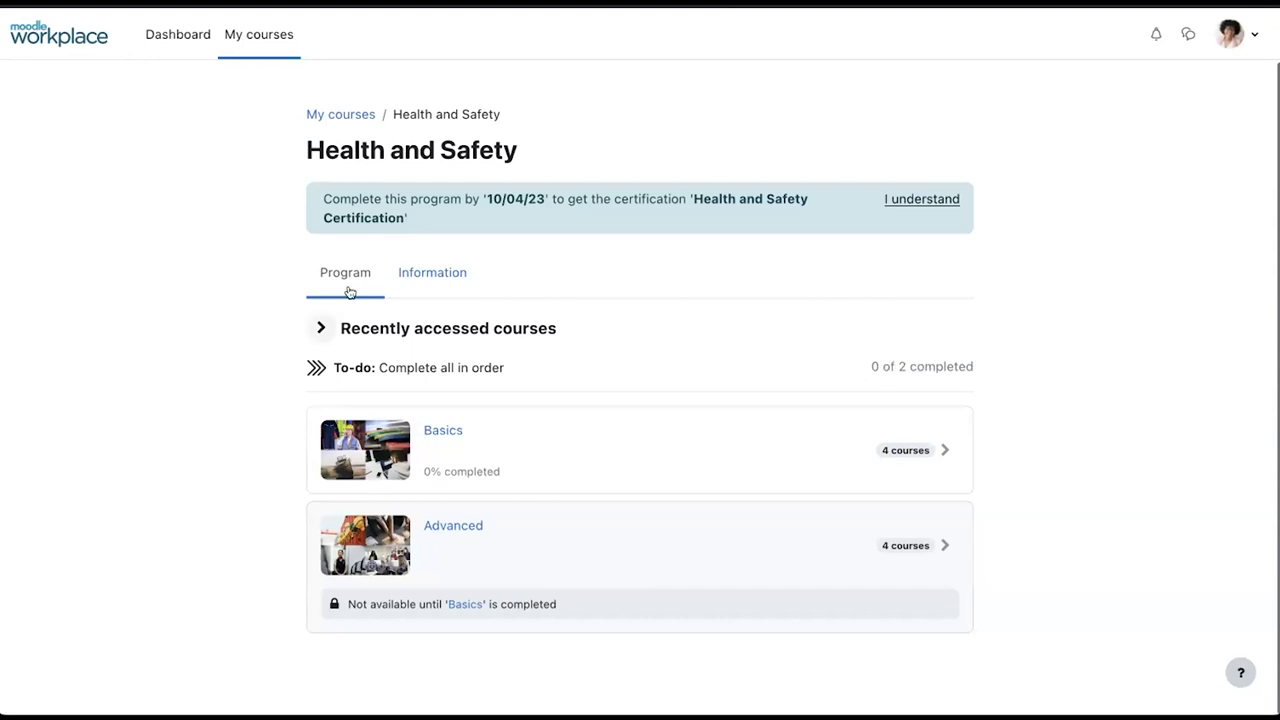
click(321, 328)
Step: Open the Basics set of the Health and Safety program and check its completion rule and progress
scroll(755, 328, down, 3)
scroll(755, 328, down, 1)
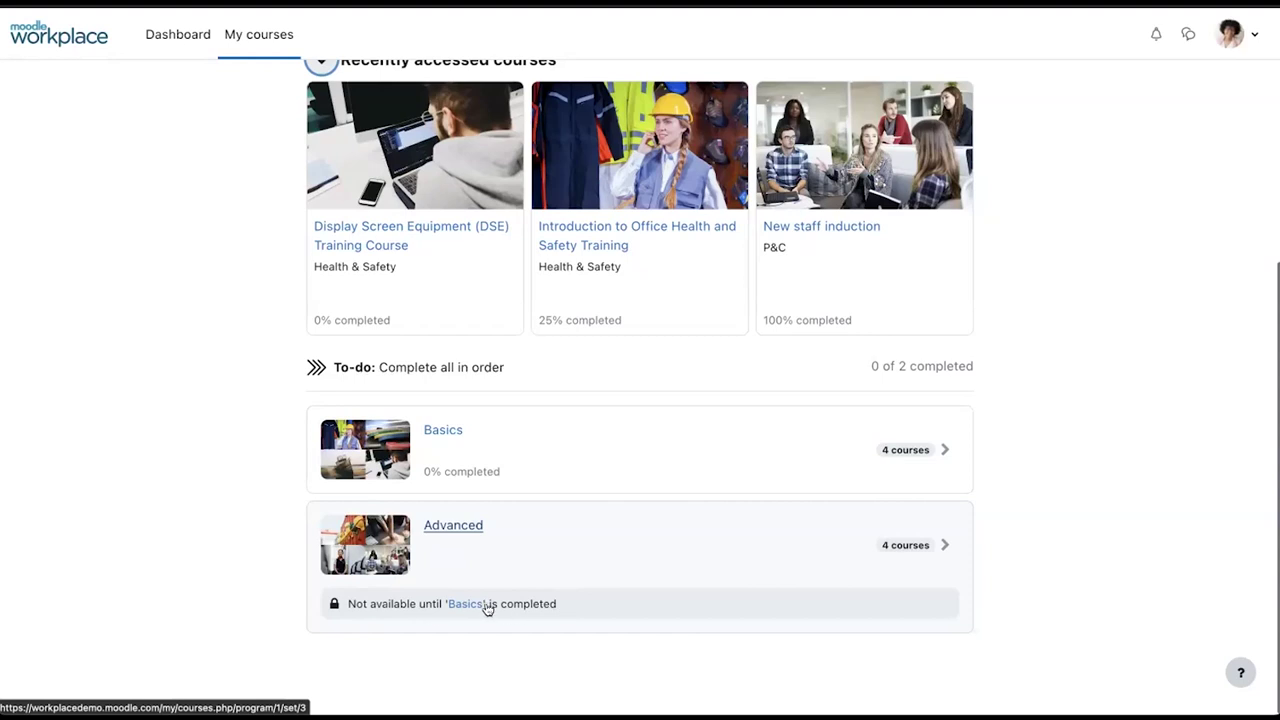
click(445, 432)
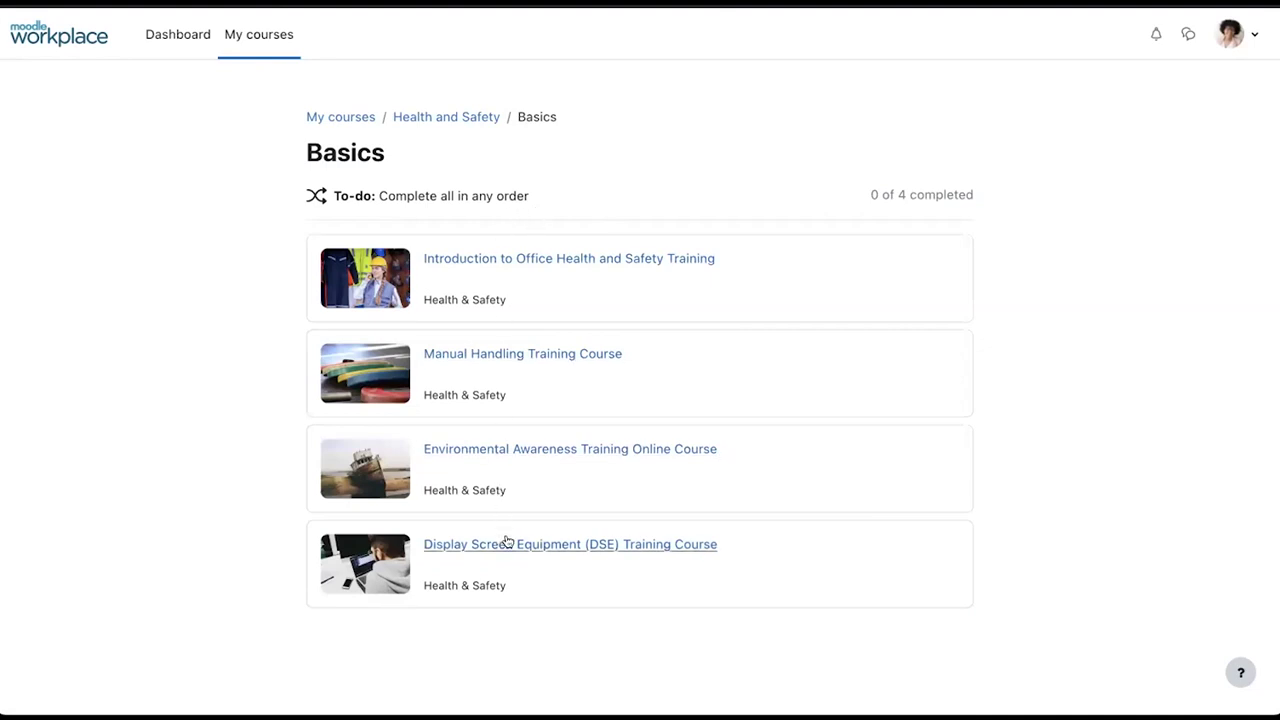
drag(377, 190, 531, 193)
click(727, 191)
drag(872, 190, 980, 192)
click(937, 189)
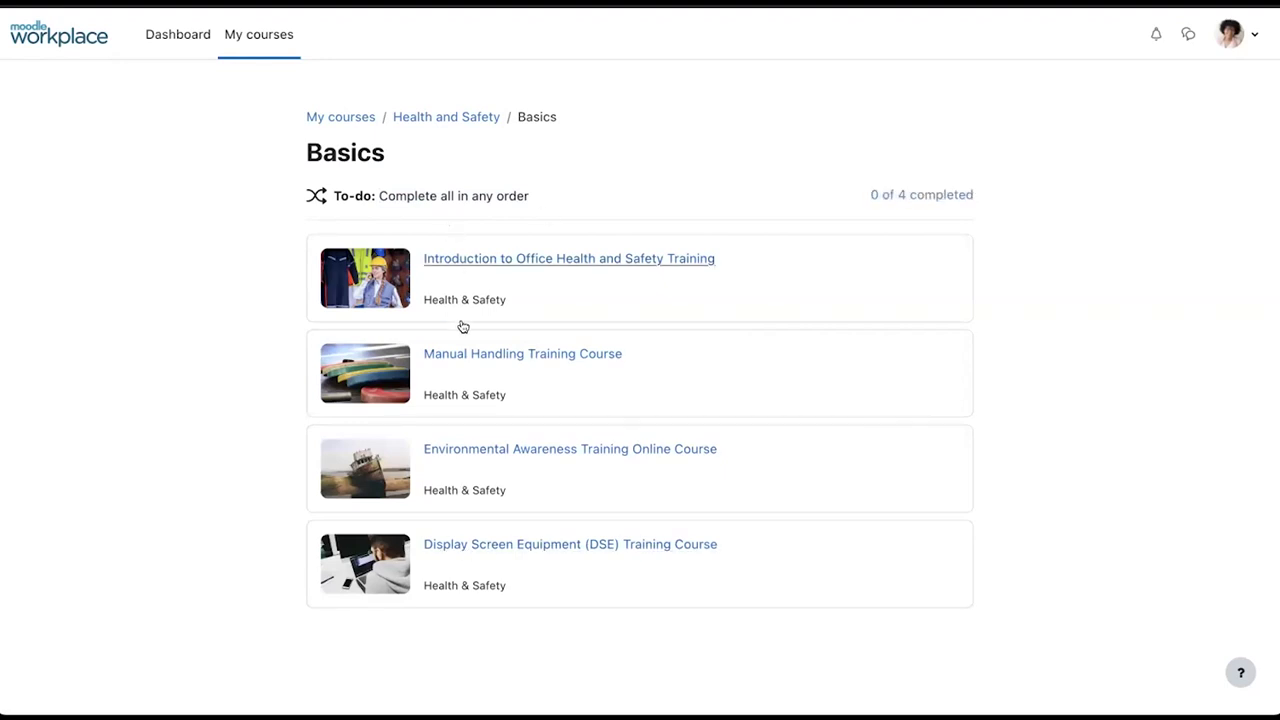
Step: Open the Introduction to Office Health and Safety Training course from the Basics set, and go back to the Health and Safety program
click(465, 264)
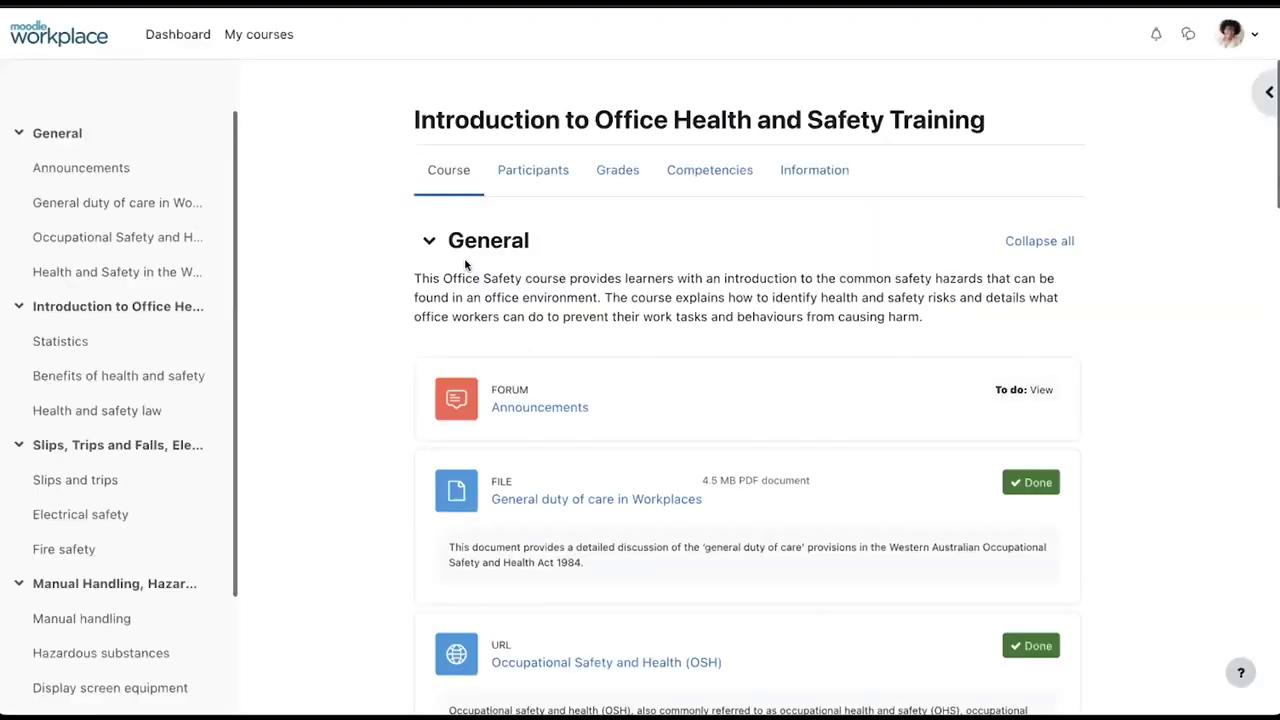
click(234, 34)
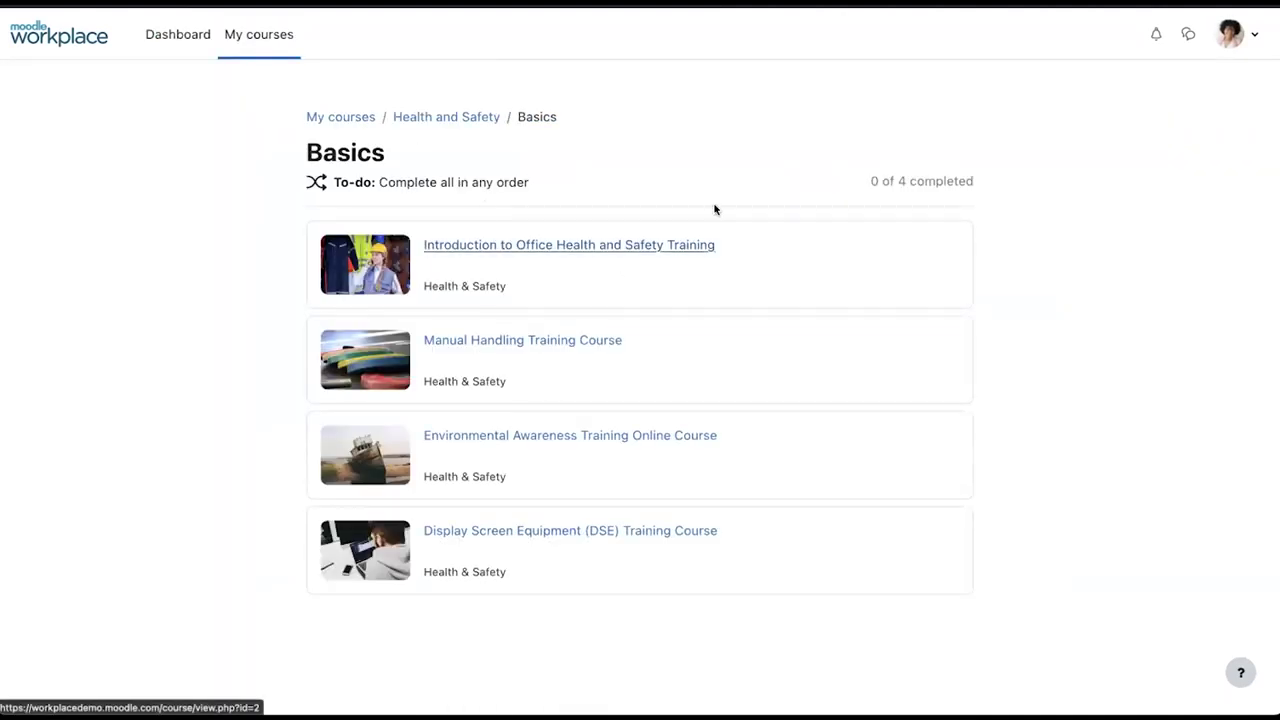
click(445, 118)
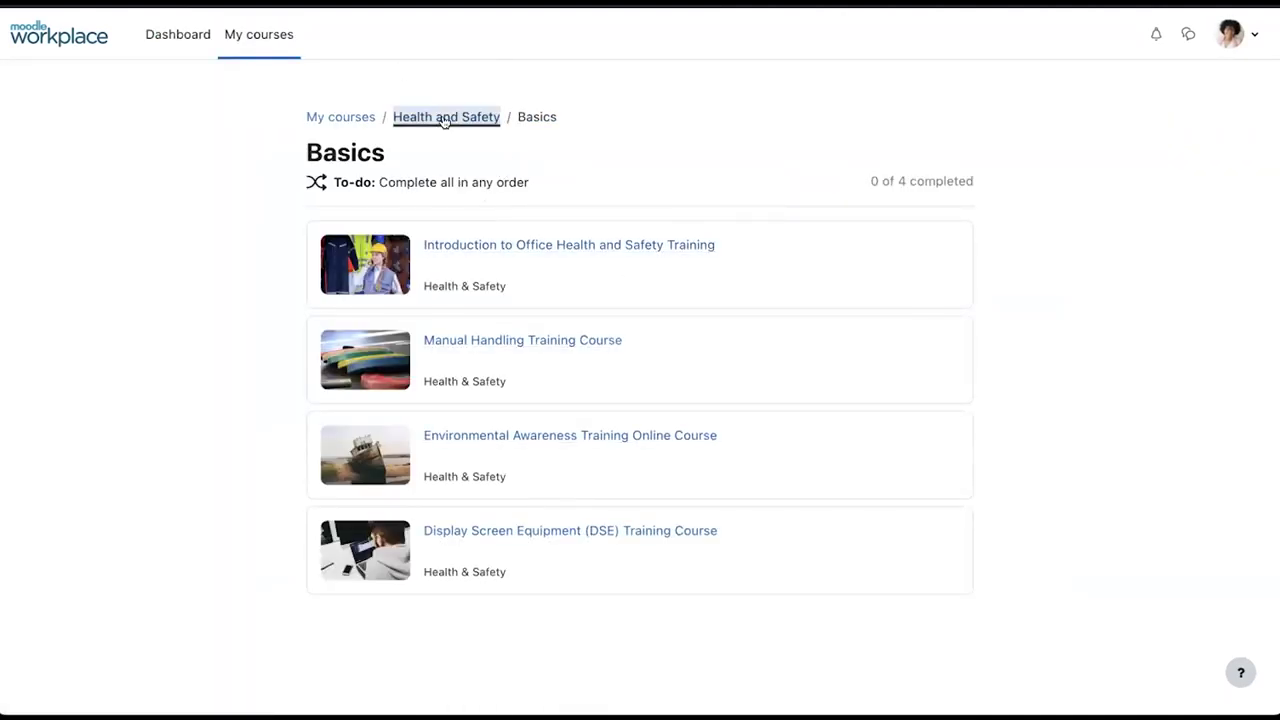
Step: Check the Health and Safety program's recent courses and its Basics and Advanced sets, and return to the learner's full course list
scroll(549, 457, down, 3)
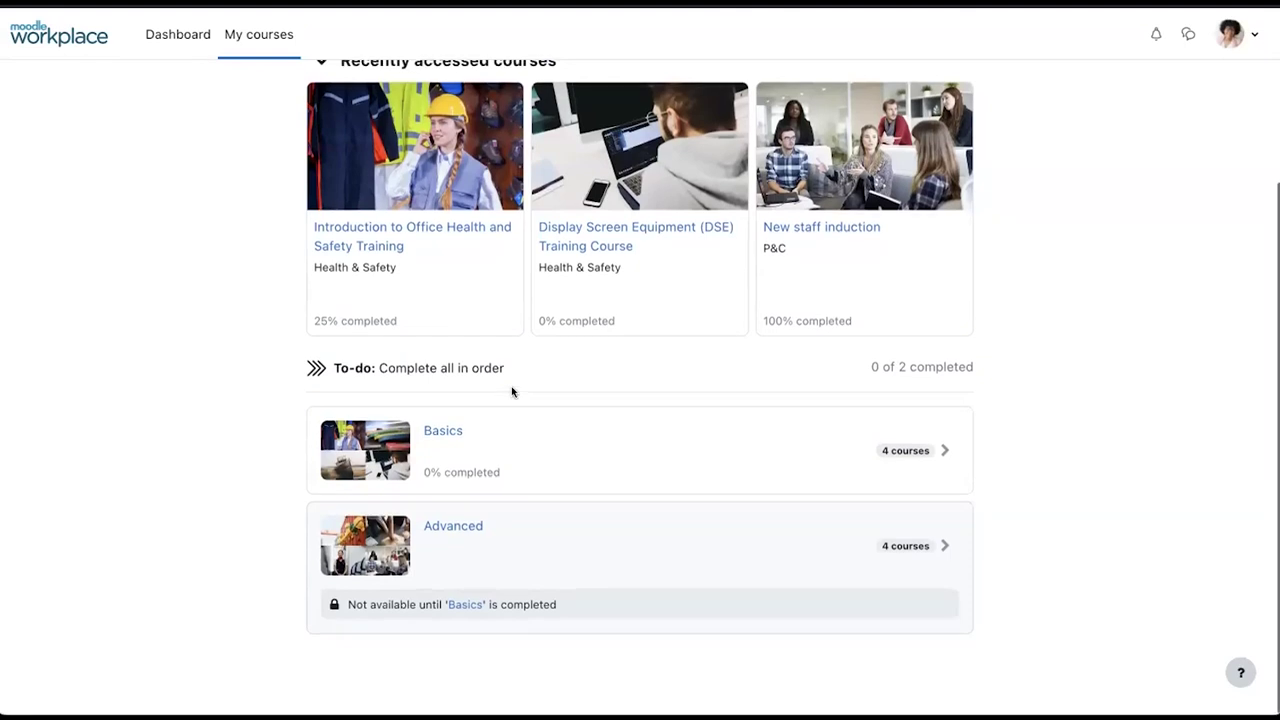
scroll(514, 392, up, 3)
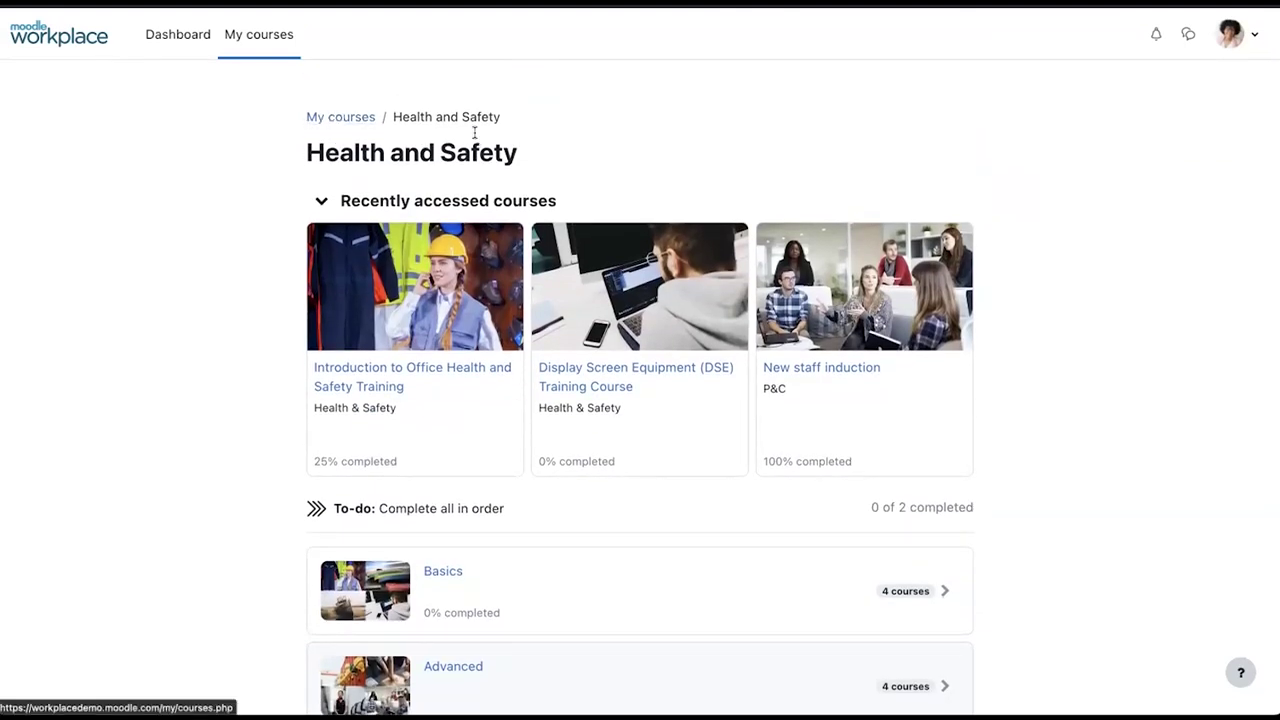
scroll(475, 138, down, 3)
scroll(475, 138, up, 3)
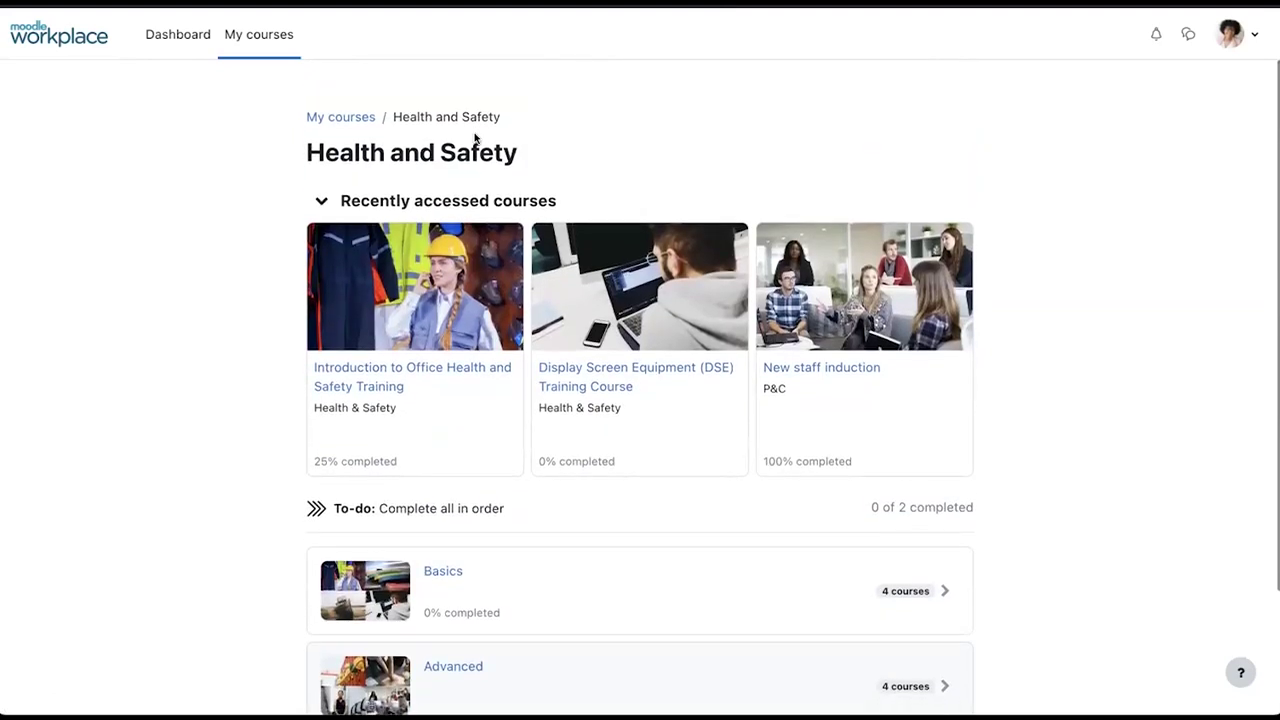
click(323, 119)
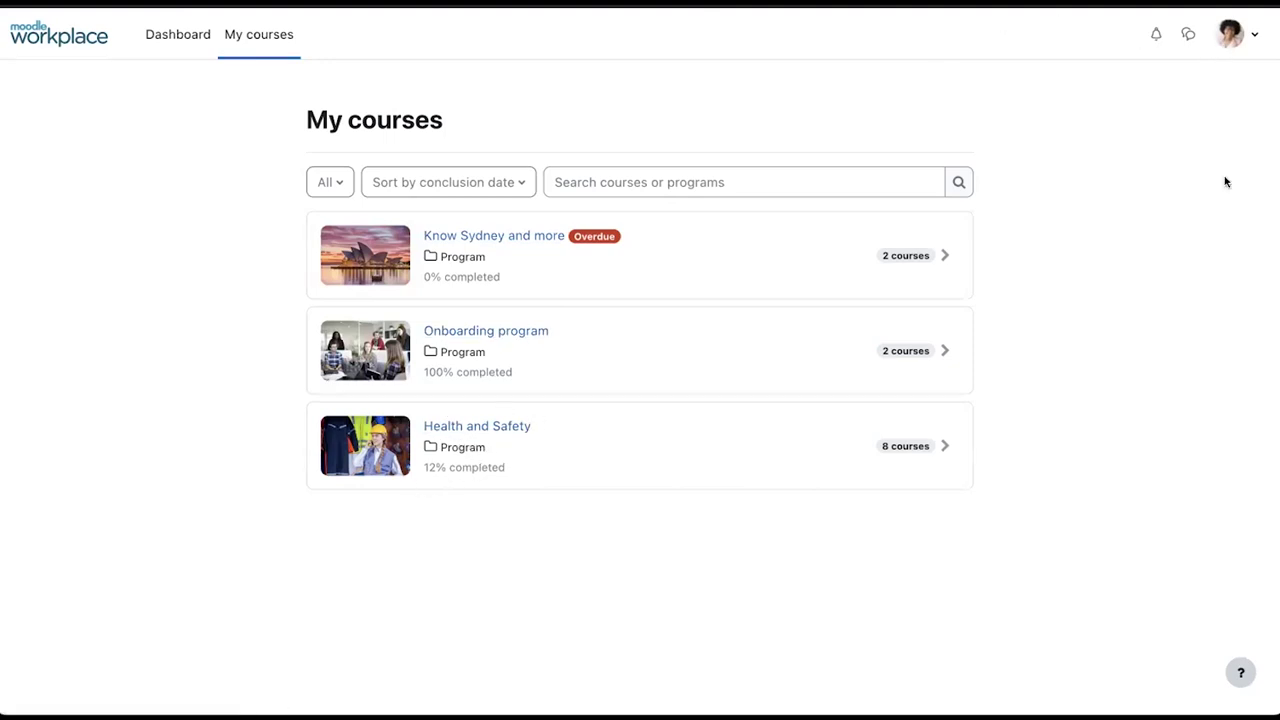
Step: Log out of the employee account and log in with the saved manager account
click(1236, 40)
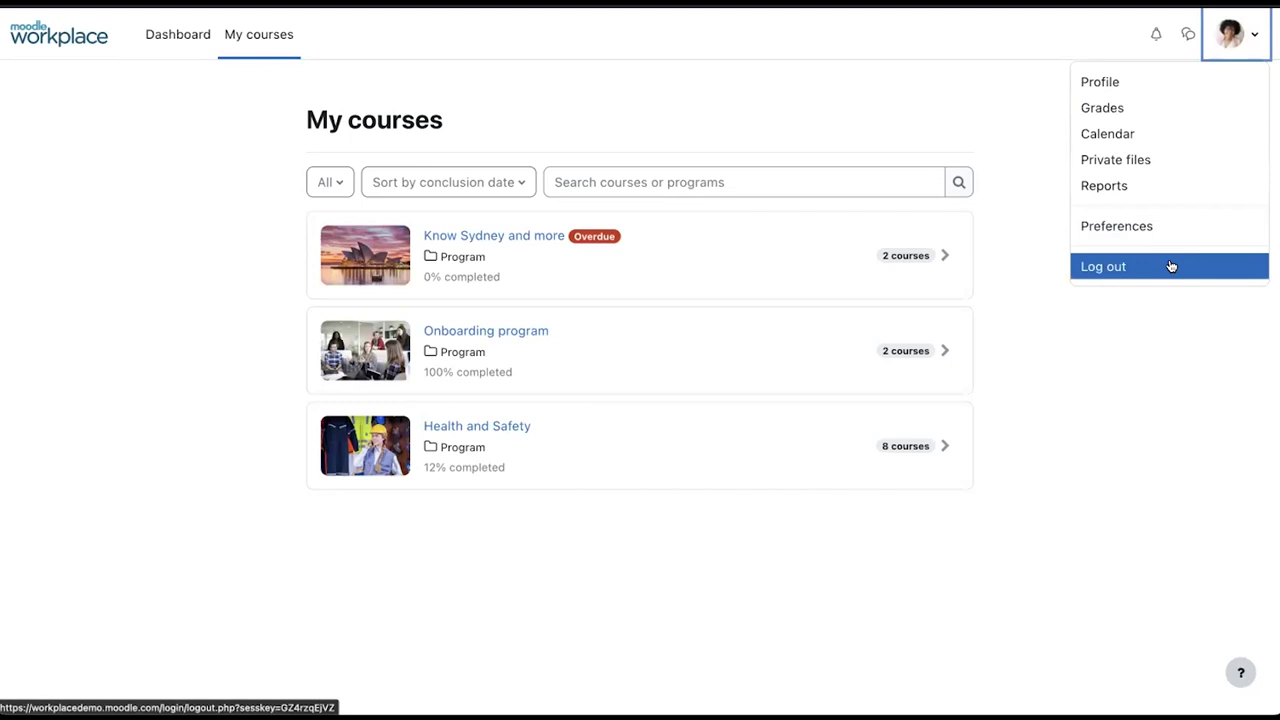
click(1171, 266)
double_click(311, 272)
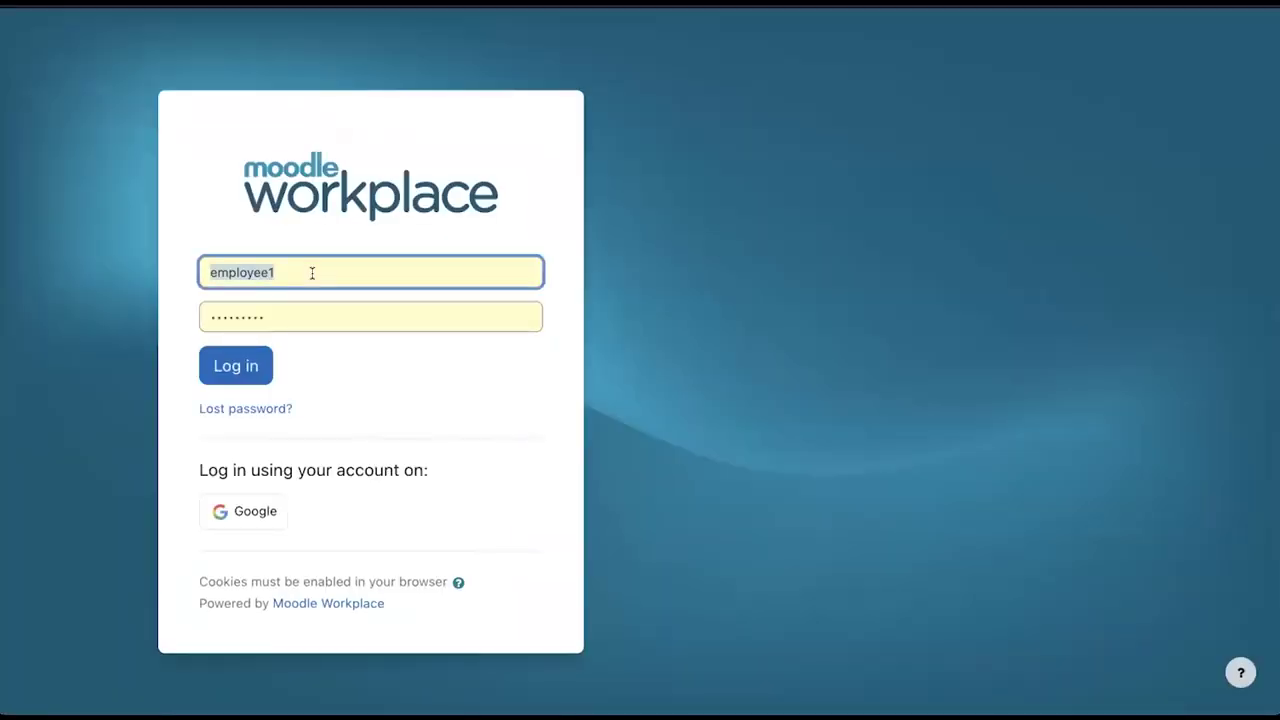
text(ma)
key(Down)
key(Return)
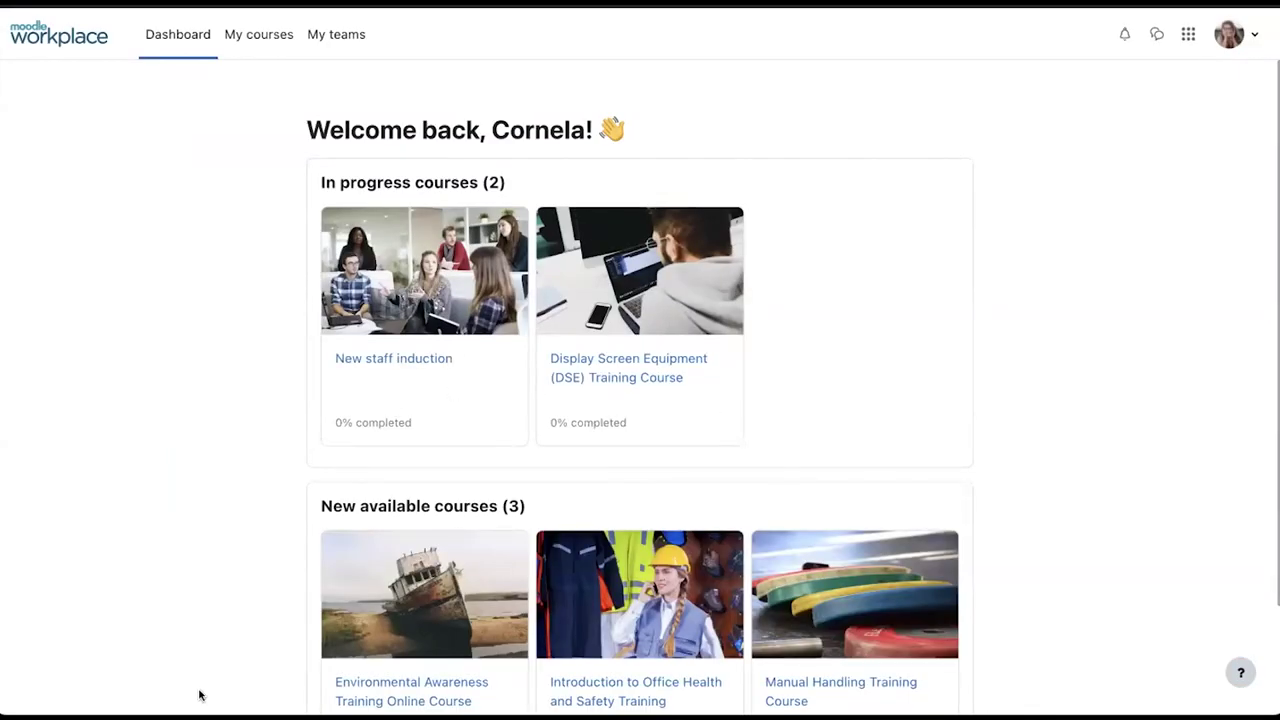
Step: Open the manager's My teams page and look over the team overview
click(331, 40)
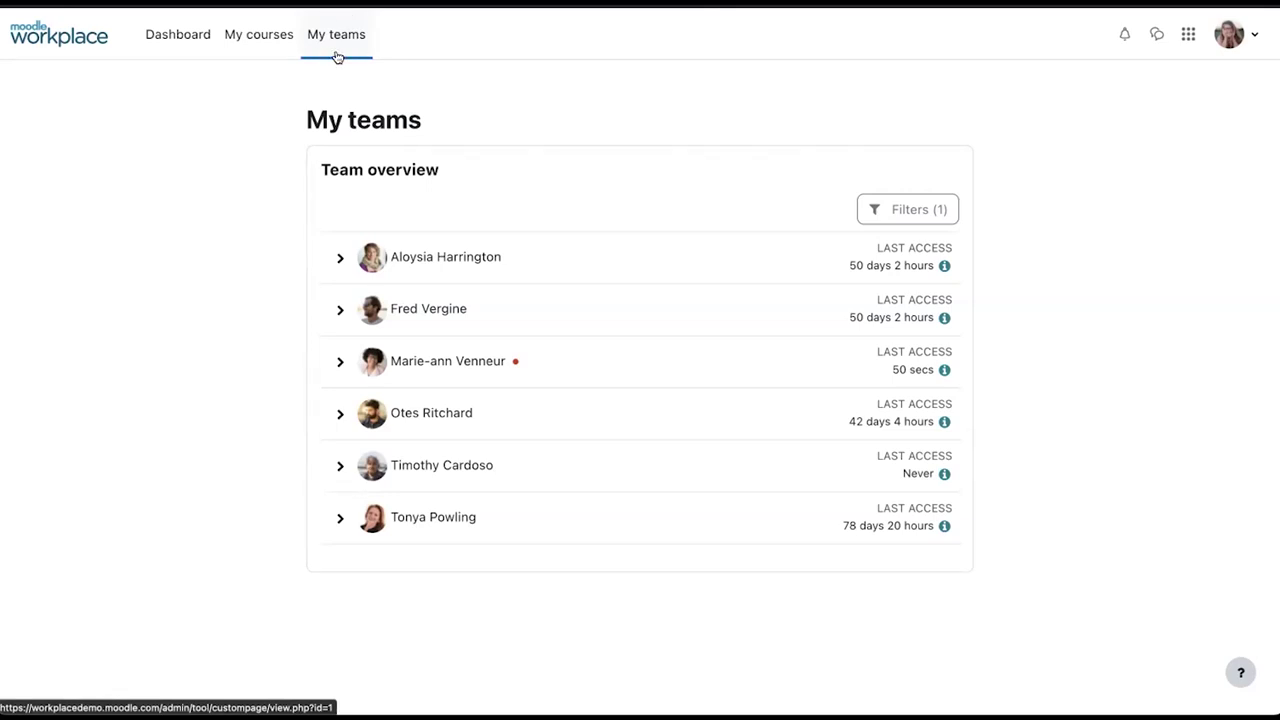
drag(344, 163, 443, 171)
click(728, 174)
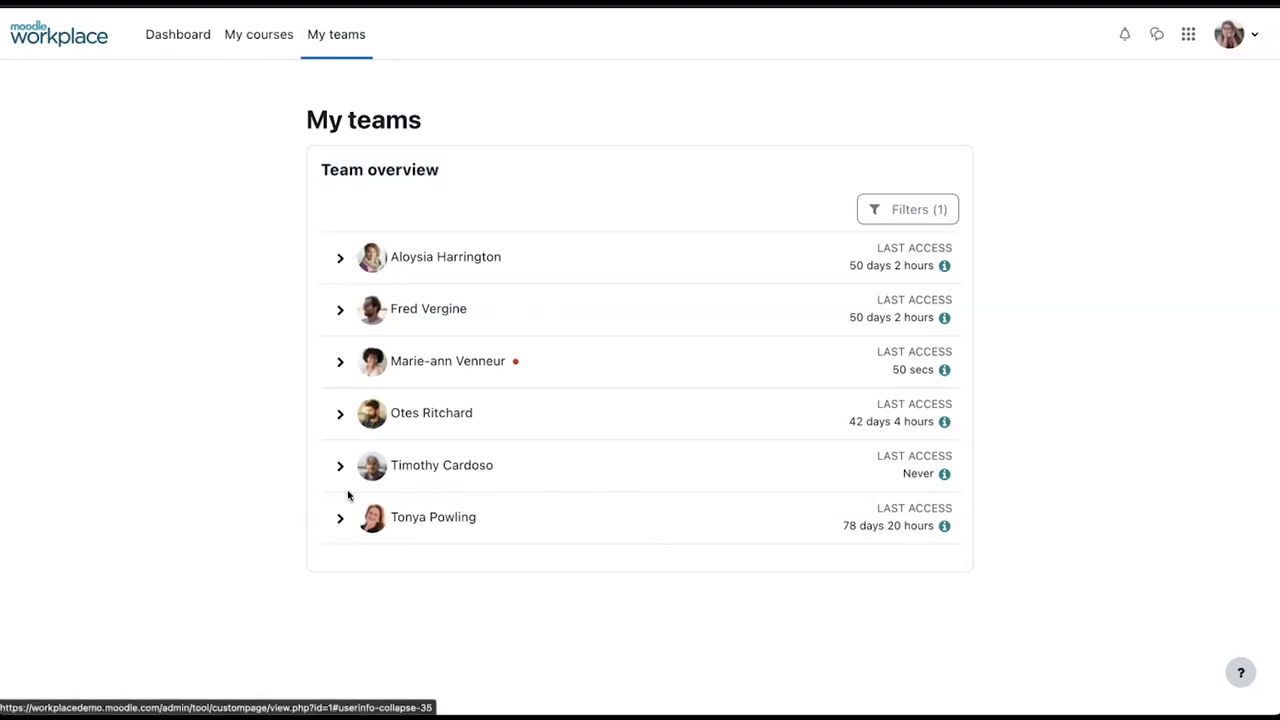
Step: Expand the first team member's details and examine the certifications, programs and jobs, highlighting the Onboarding program's completion
click(340, 258)
scroll(340, 262, down, 1)
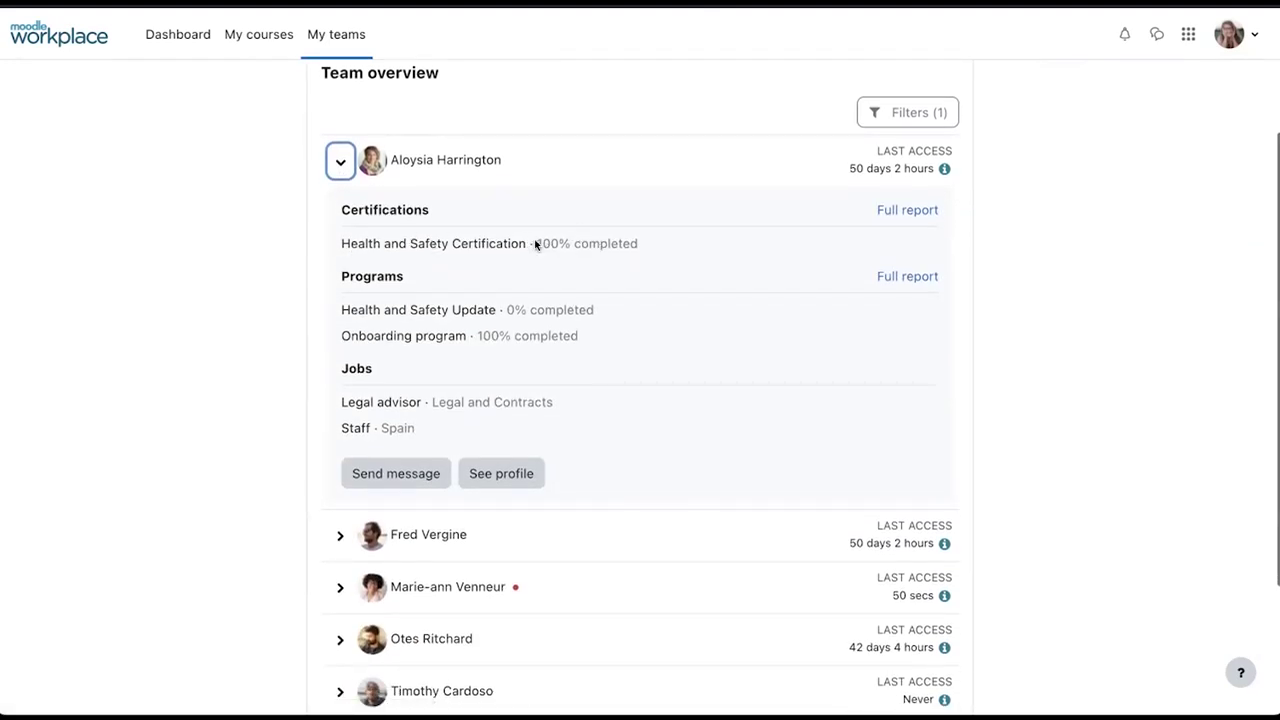
scroll(520, 256, down, 1)
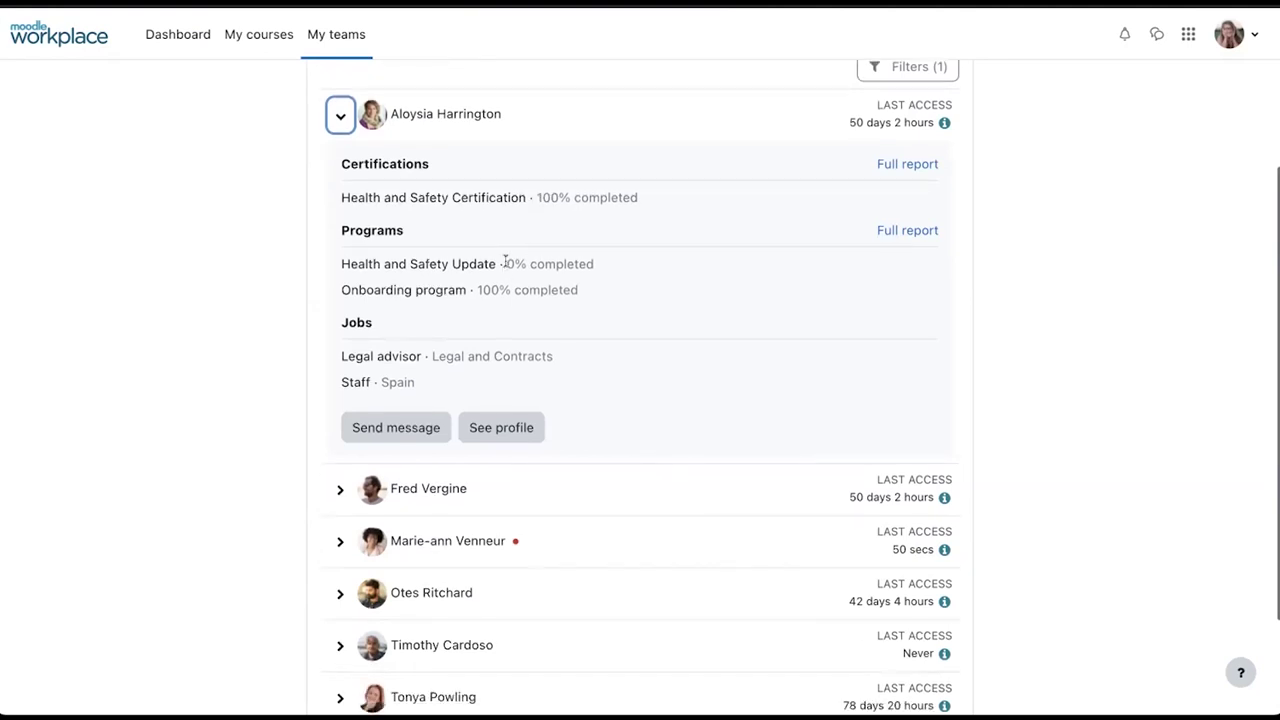
scroll(504, 290, down, 1)
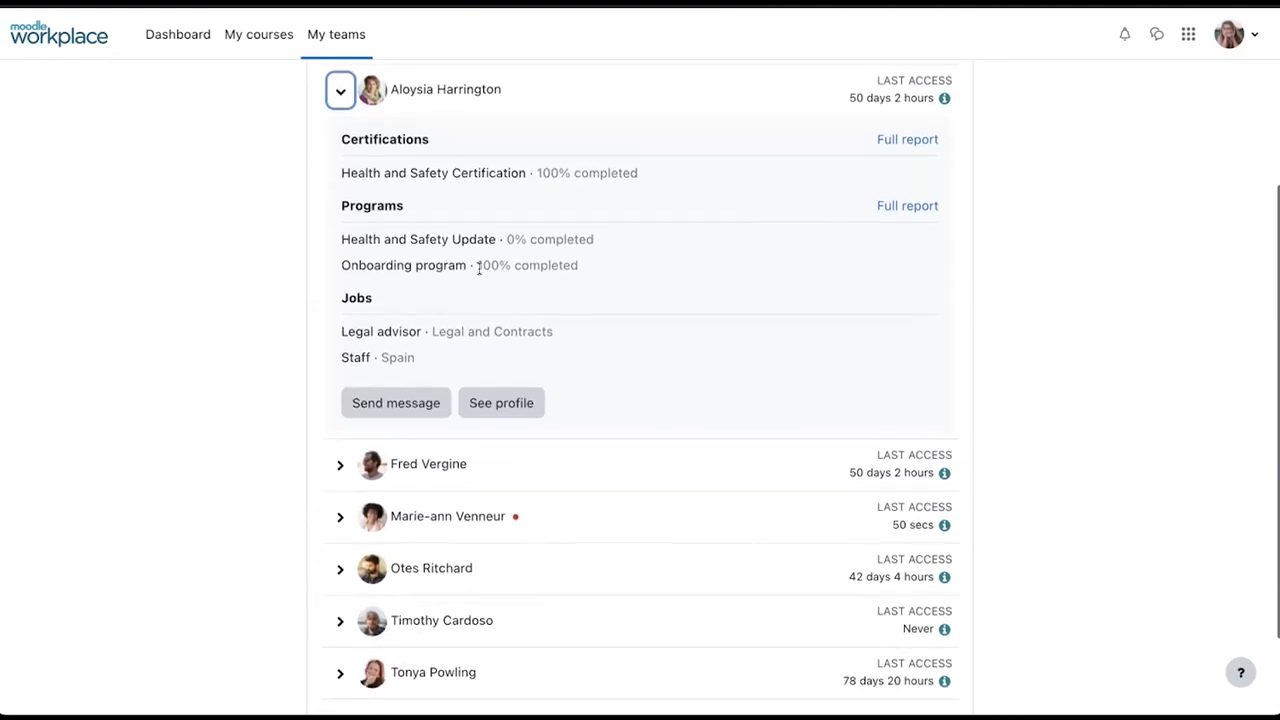
drag(476, 264, 611, 266)
scroll(608, 271, down, 3)
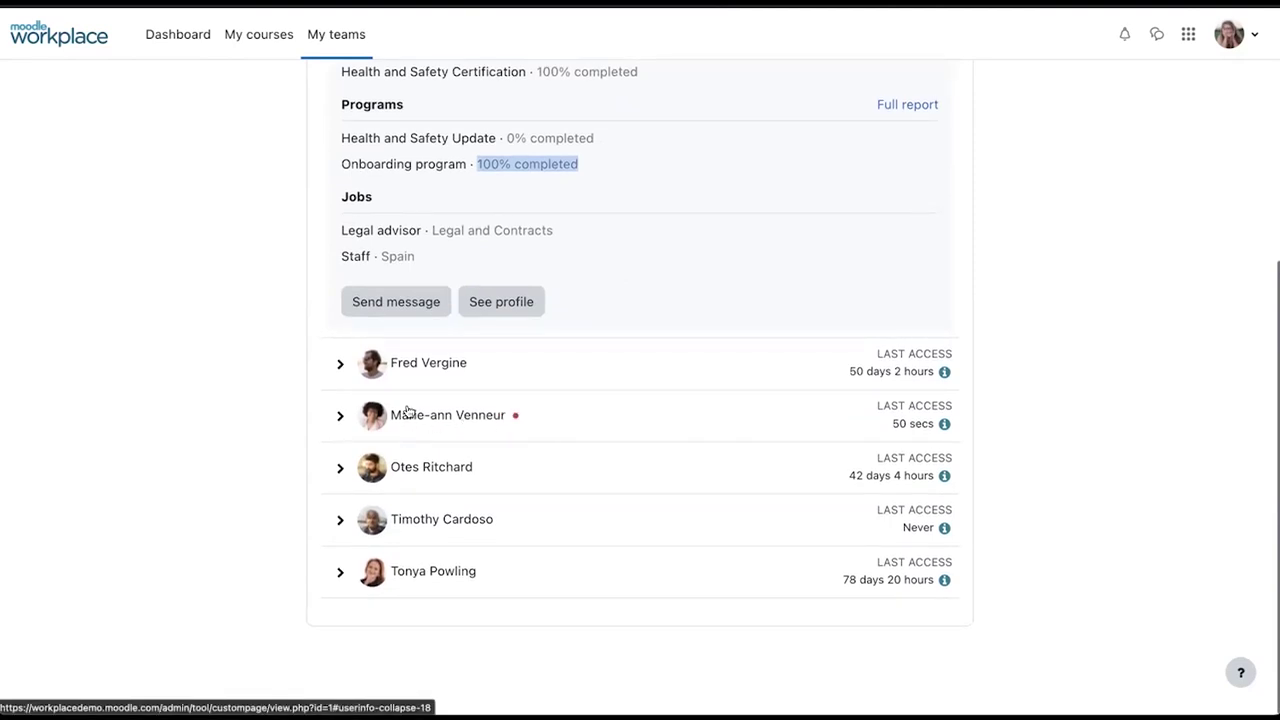
Step: Expand the team member marked with a red dot, review the certification and program progress, and collapse both expanded members
click(344, 417)
scroll(520, 394, down, 3)
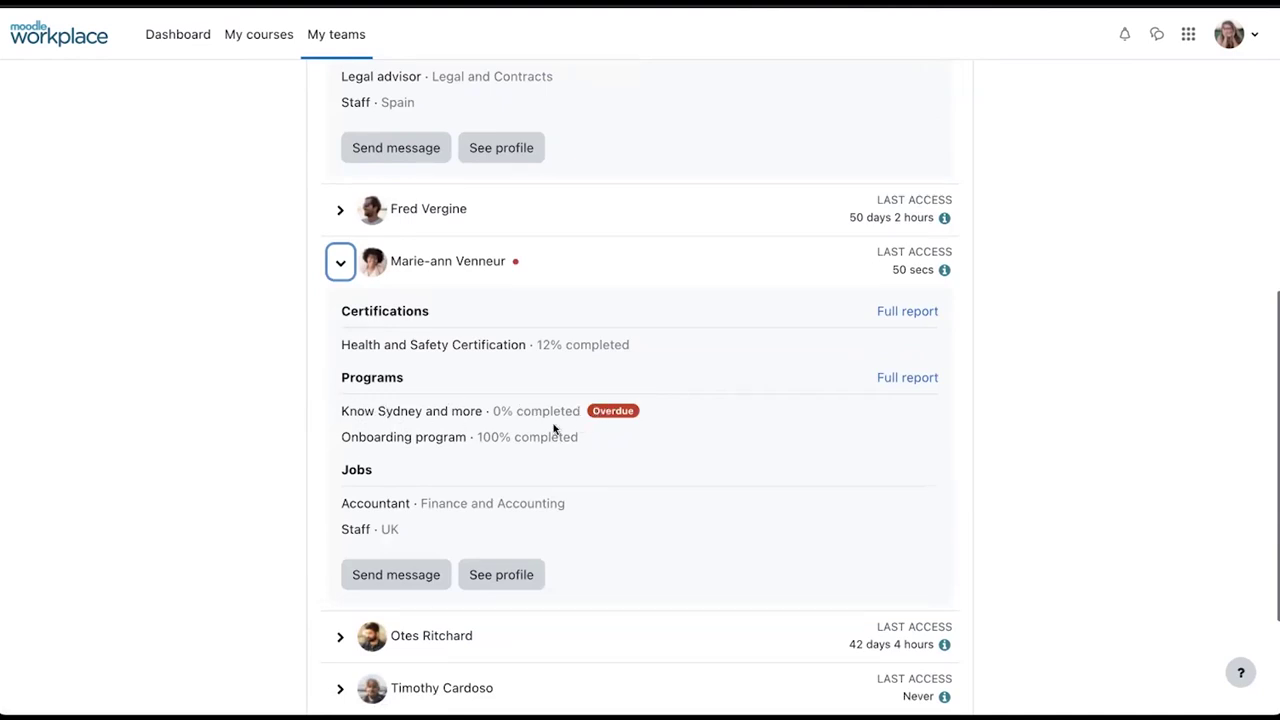
scroll(553, 428, down, 2)
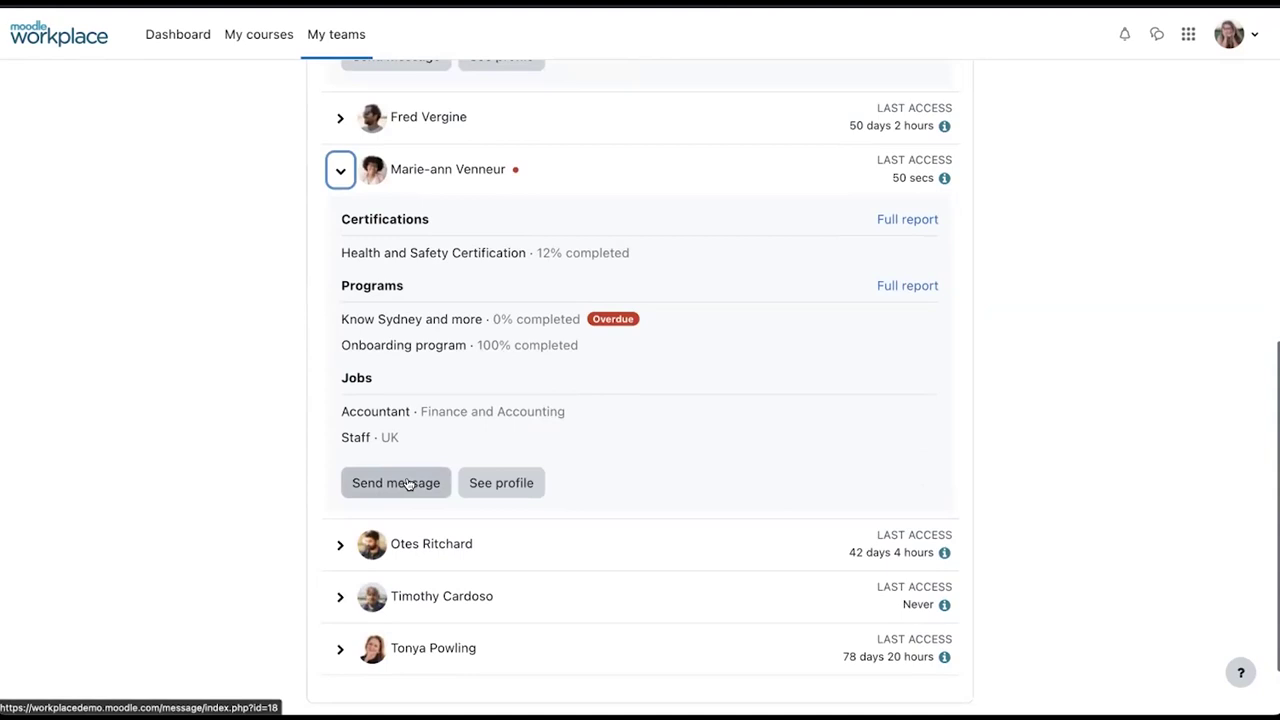
click(340, 171)
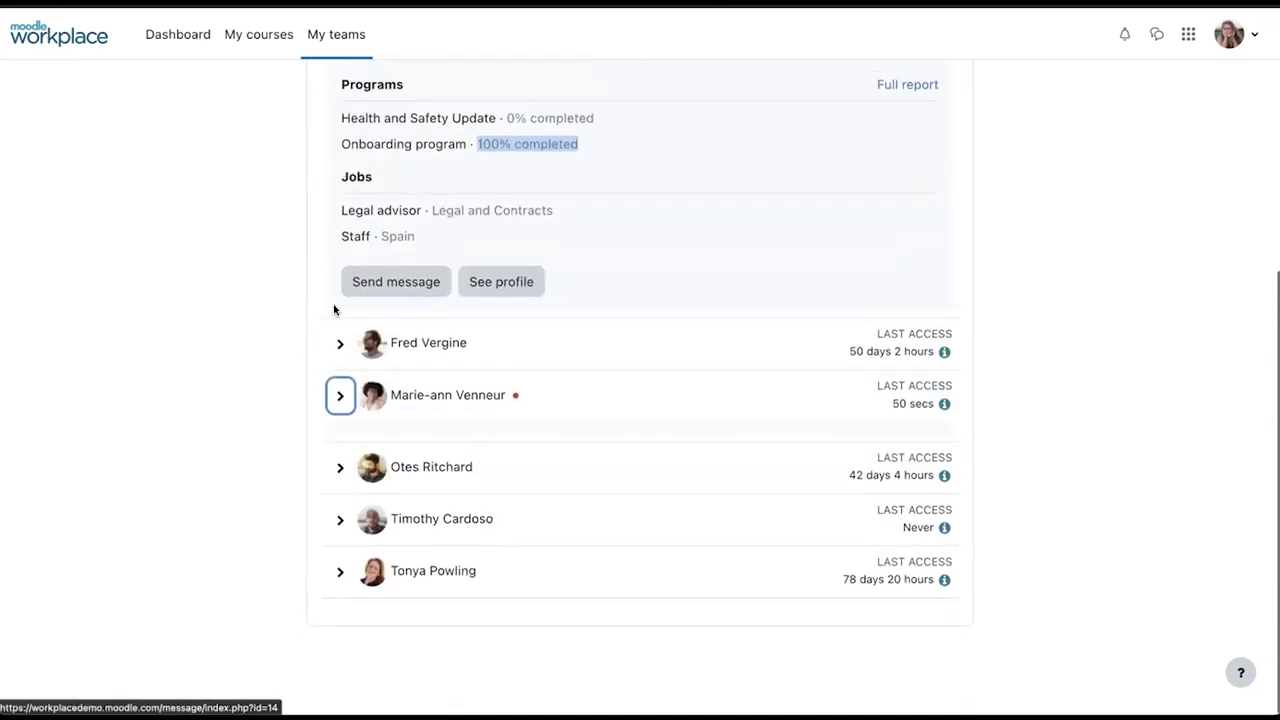
scroll(353, 363, up, 5)
click(340, 257)
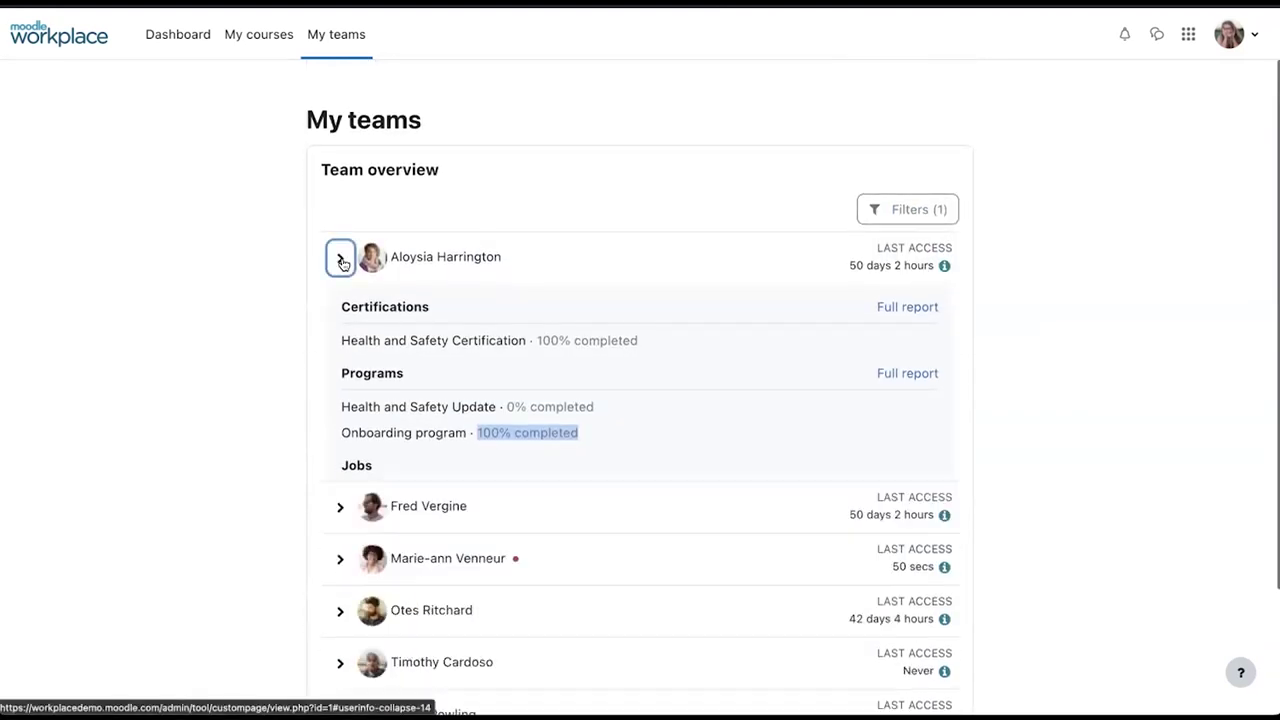
Step: Re-expand the red-dot team member's details to review program status, jobs and contact options, and collapse them again
click(340, 361)
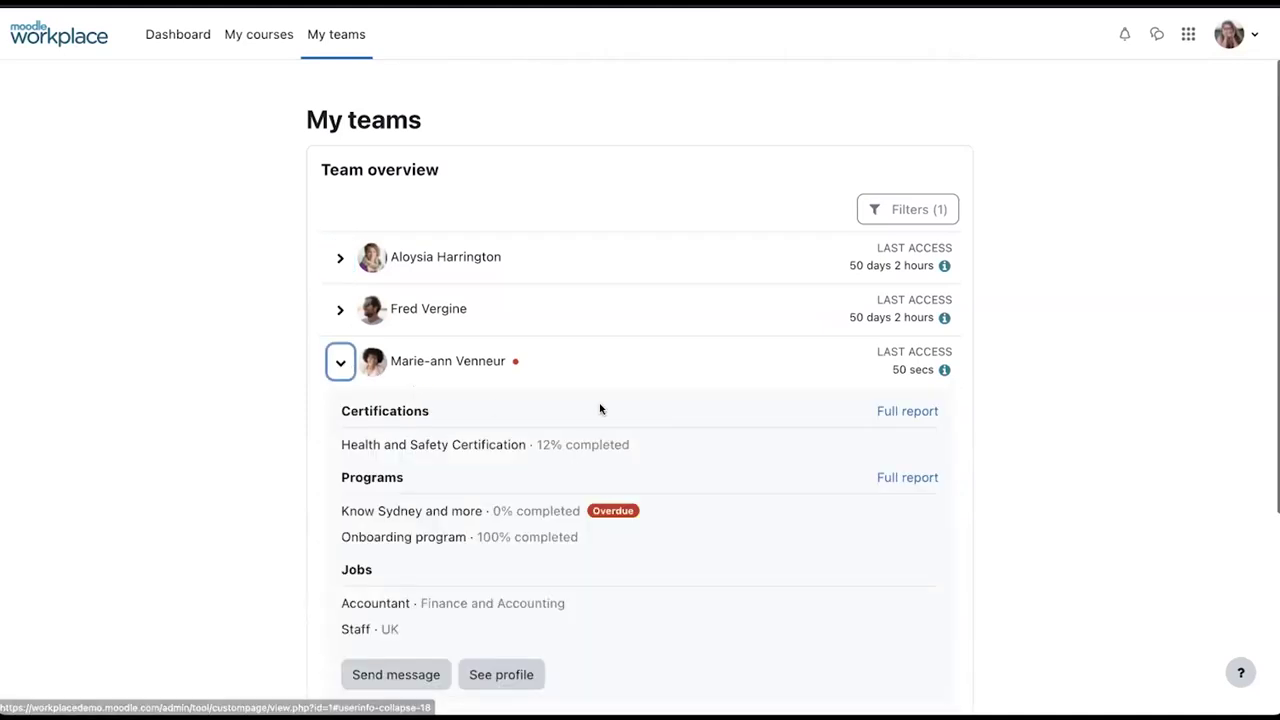
scroll(600, 408, down, 3)
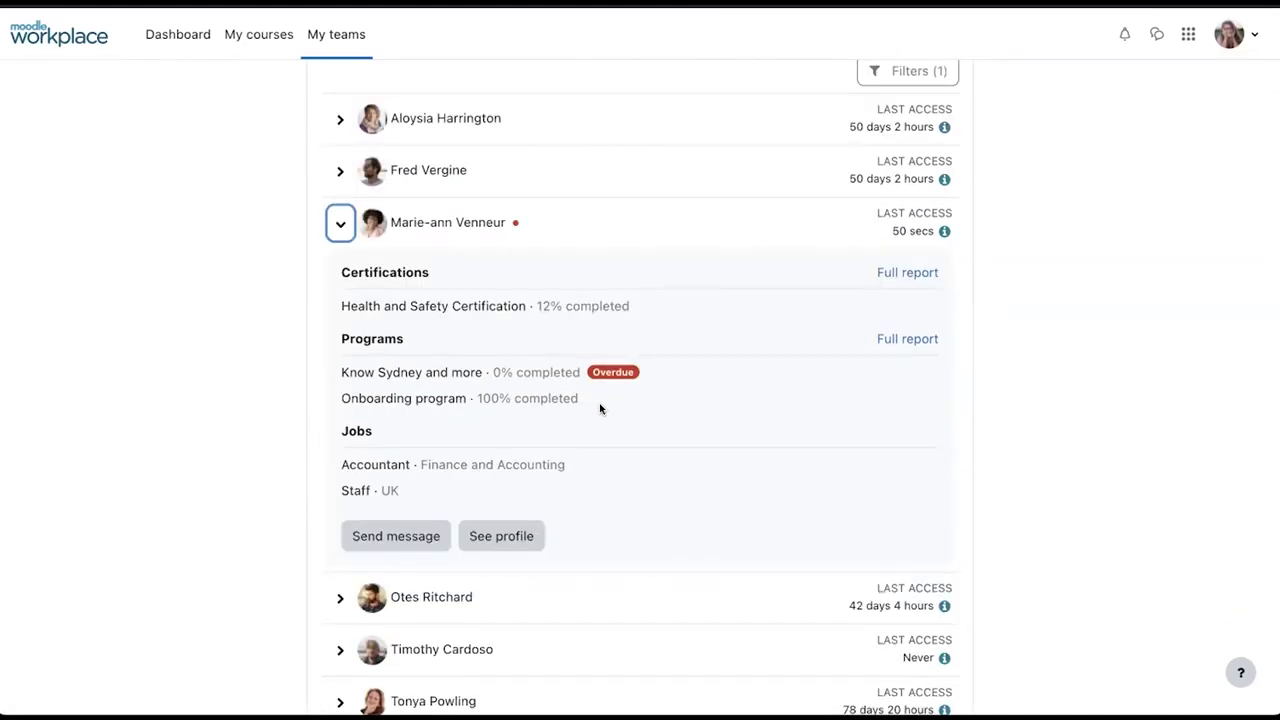
scroll(599, 404, up, 3)
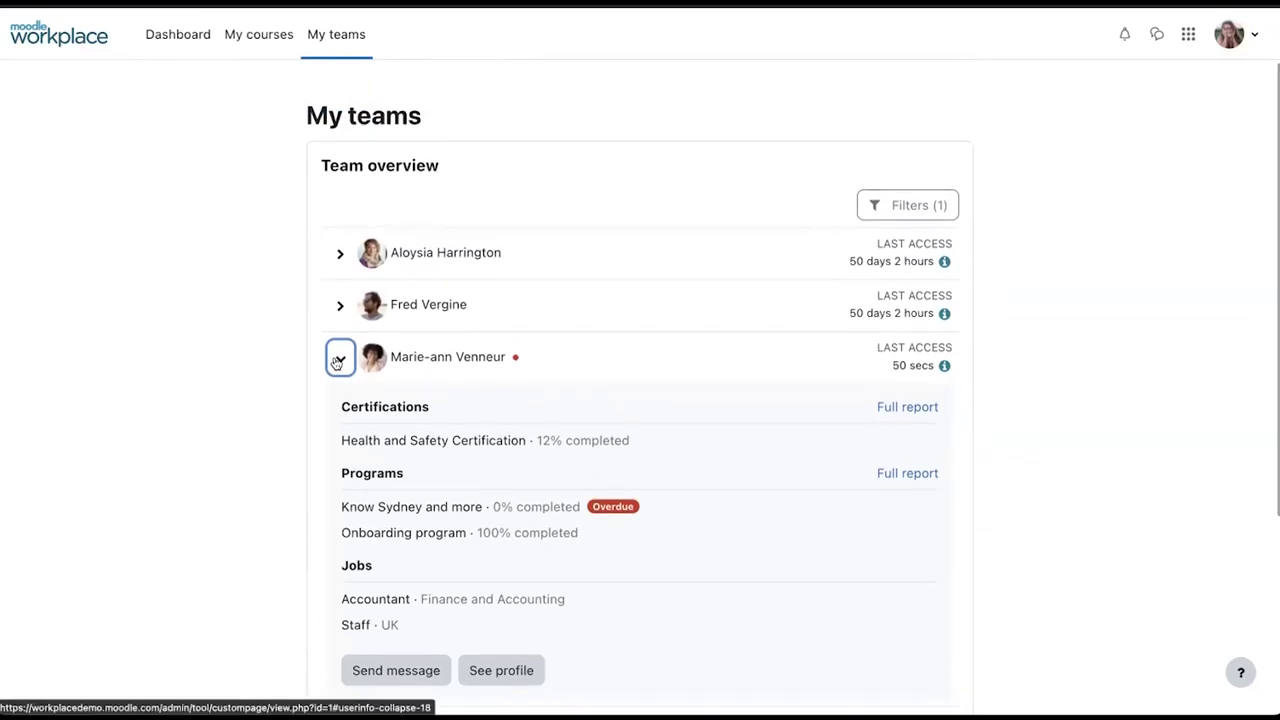
click(339, 352)
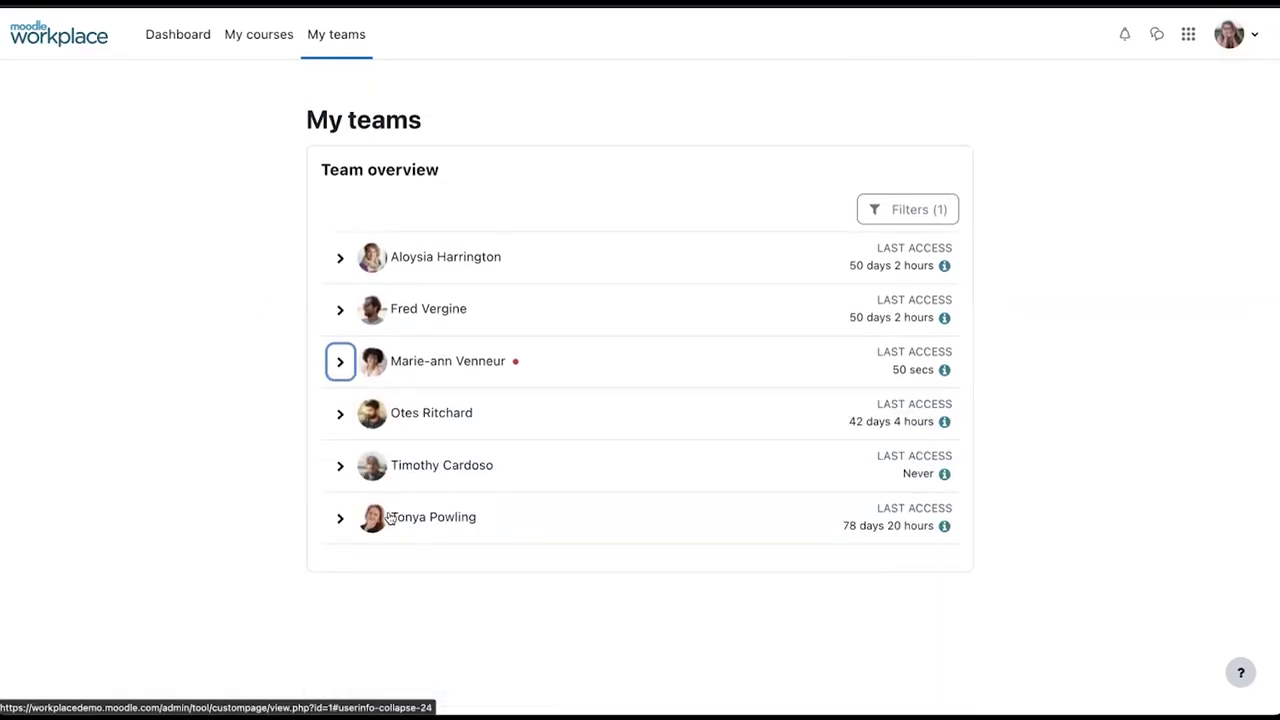
click(339, 364)
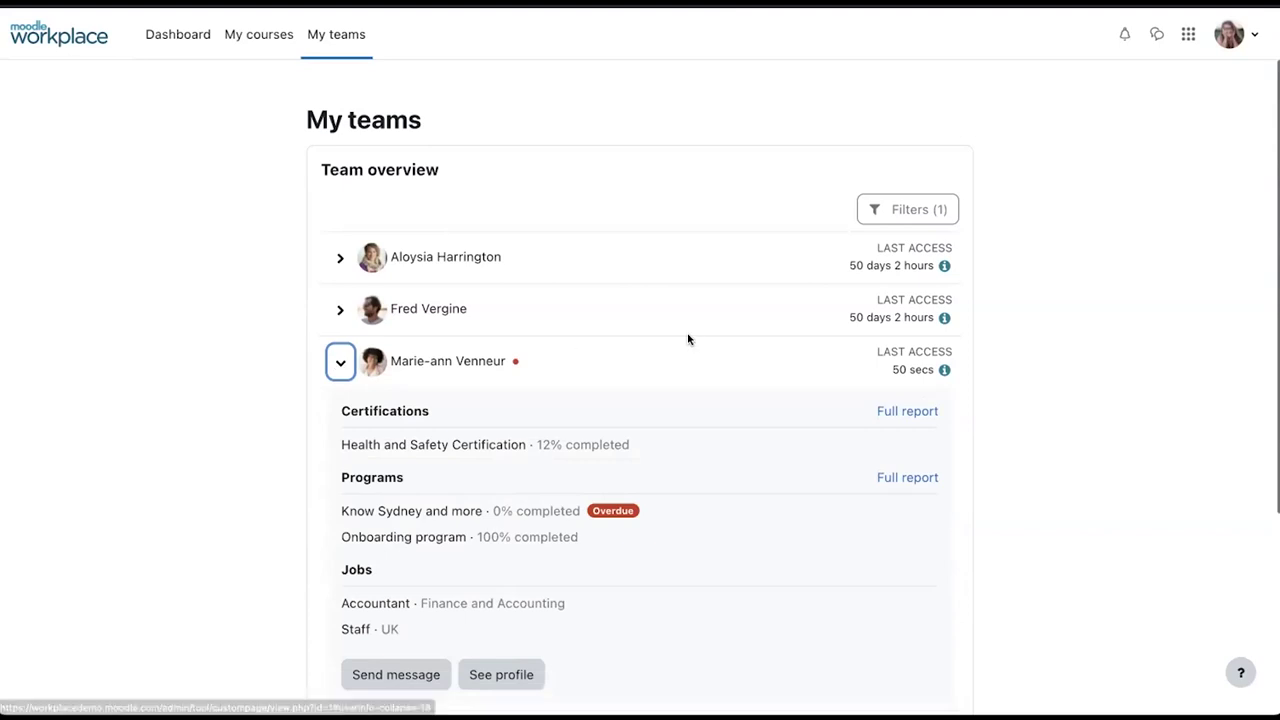
click(339, 364)
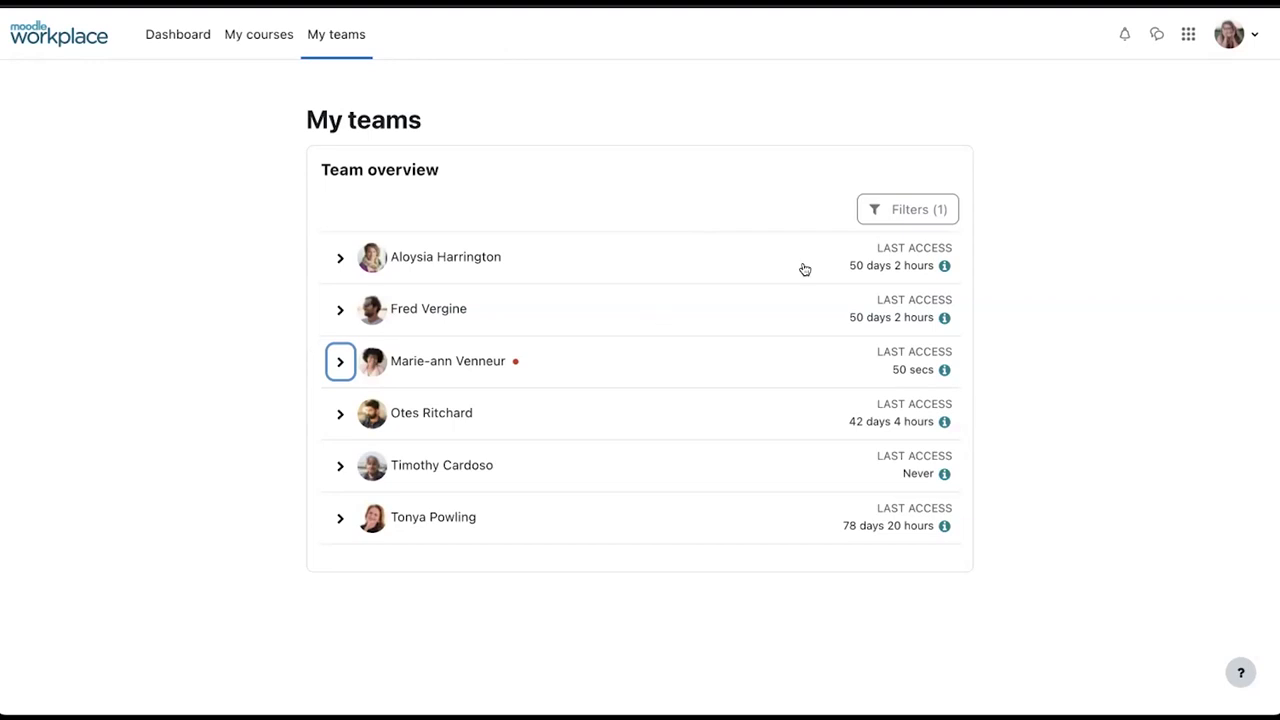
Step: Log out of the manager account and log in with the saved administrator account
click(1245, 34)
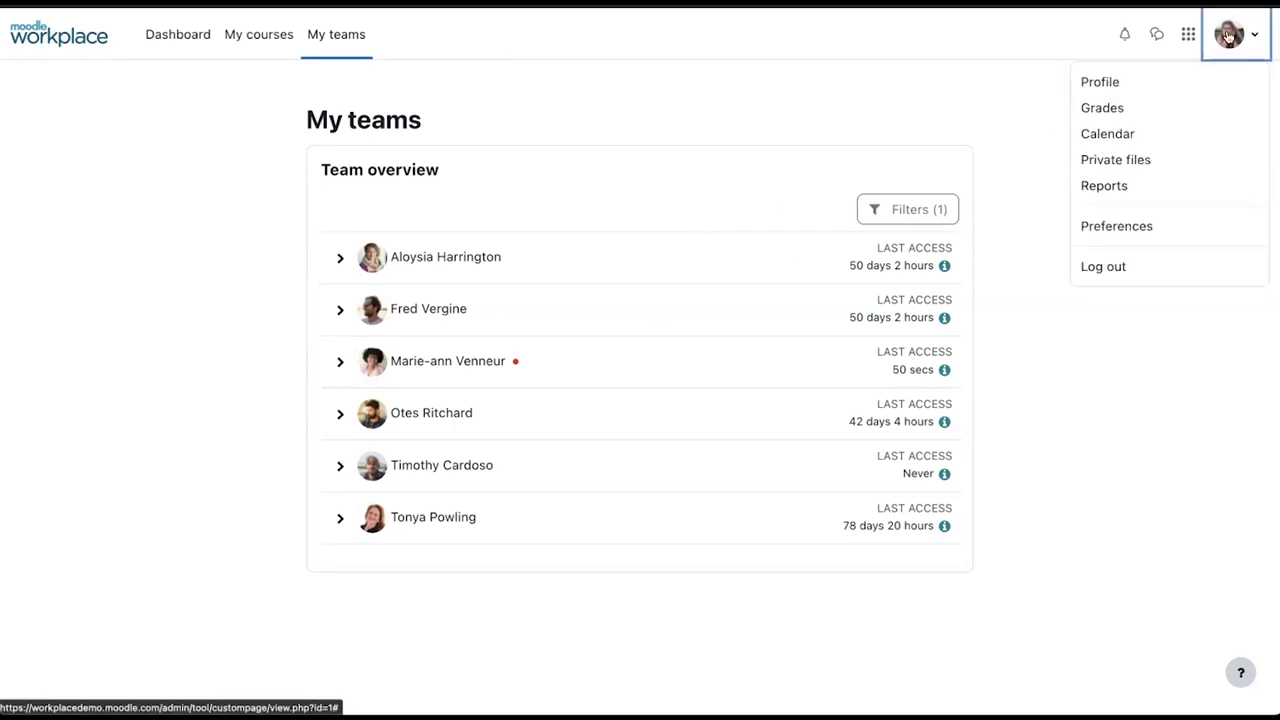
click(1137, 268)
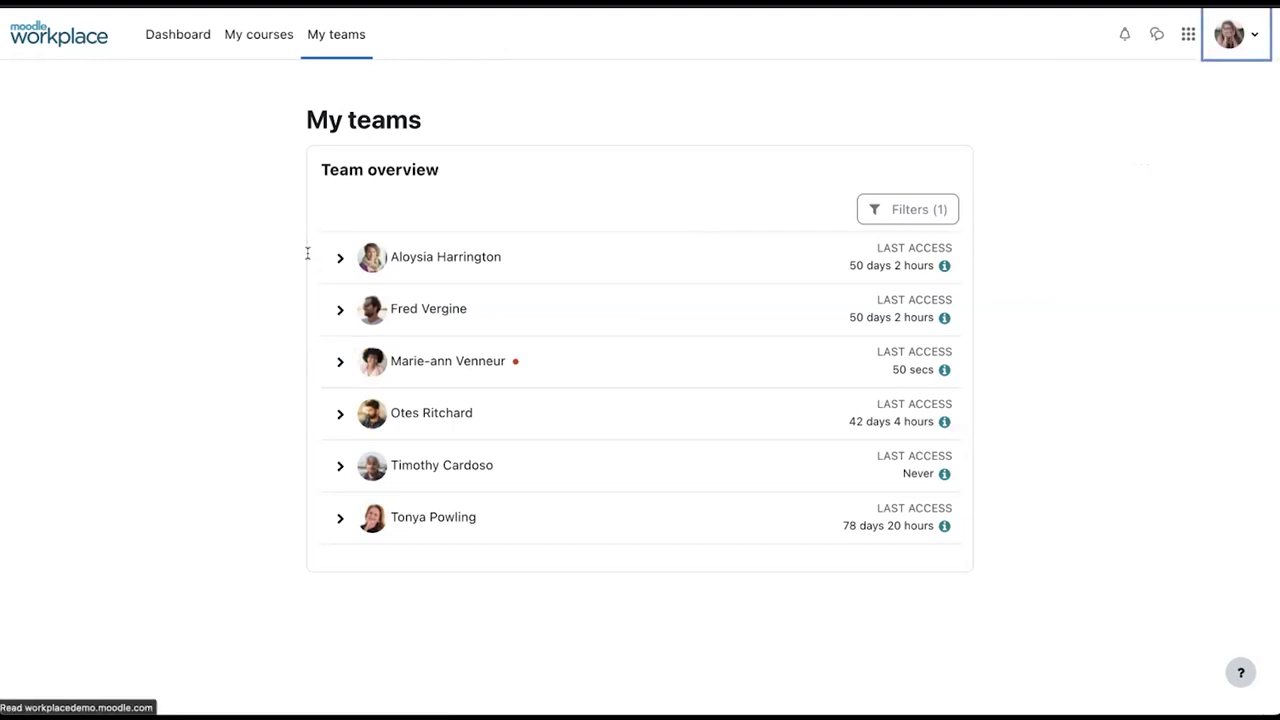
double_click(303, 273)
text(ad)
click(294, 294)
click(218, 367)
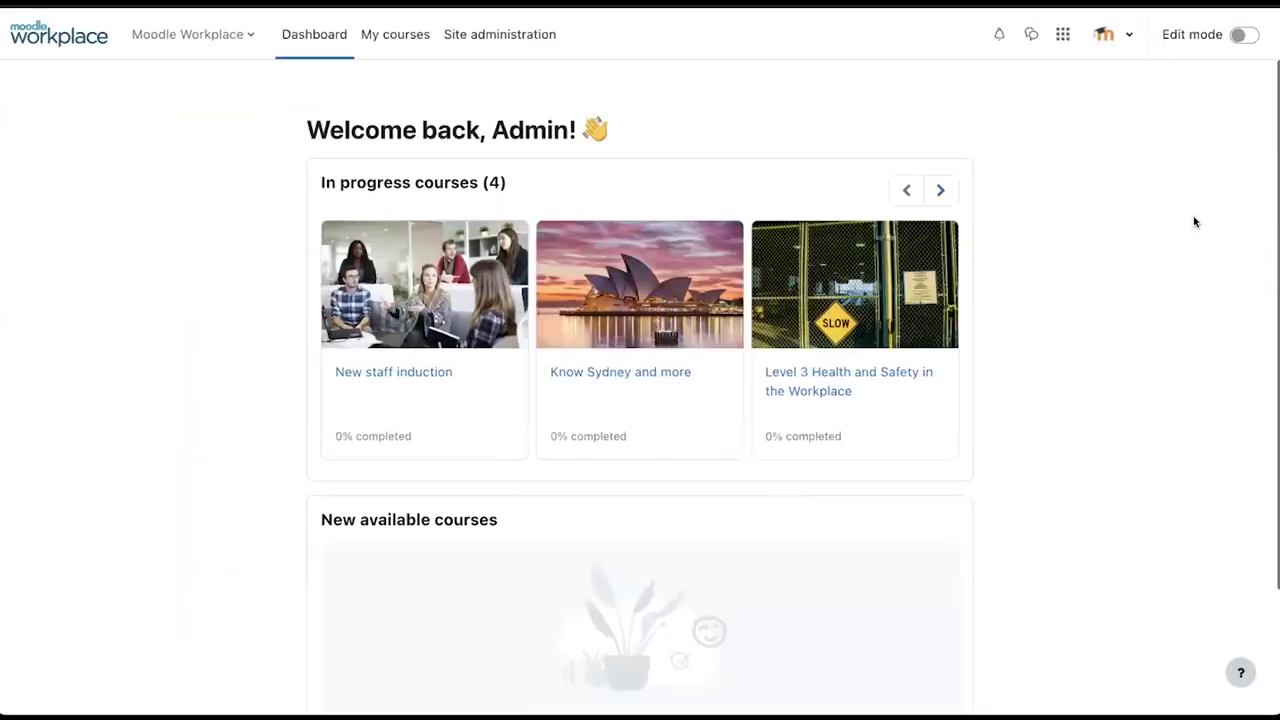
Step: Show the administrator's Workplace launcher and open the global Custom pages tool
click(1063, 38)
click(1063, 38)
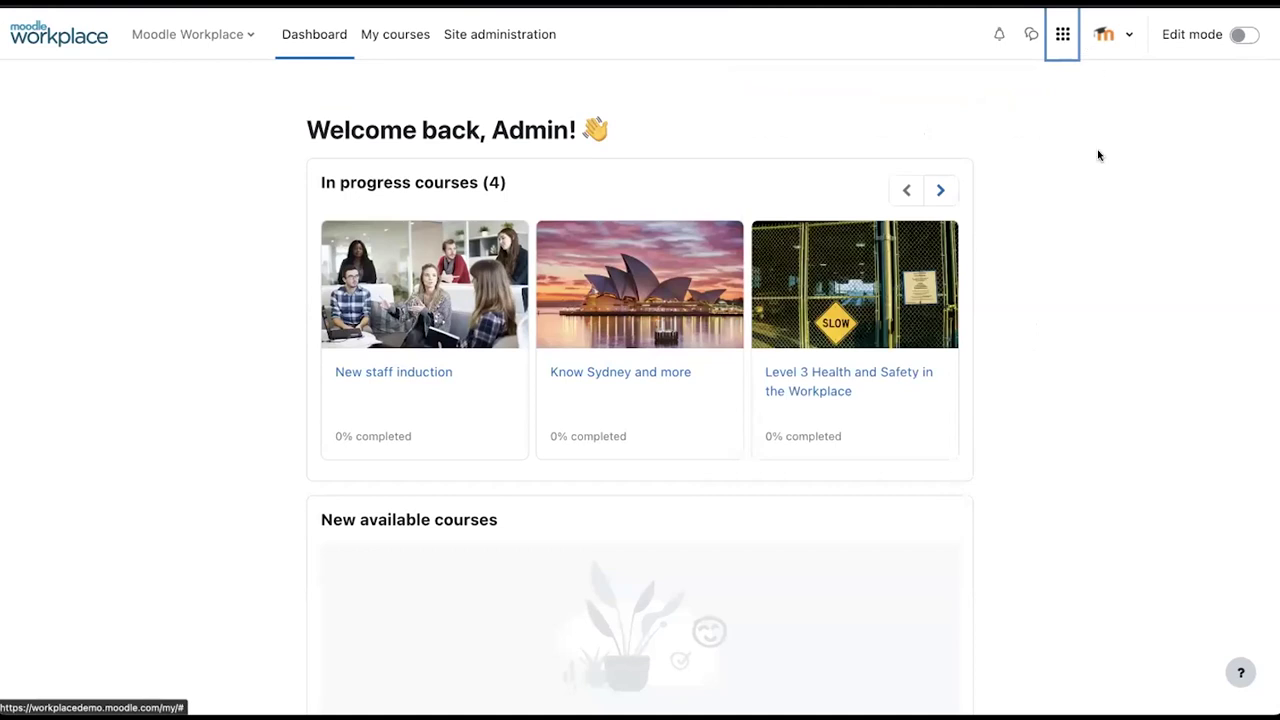
click(1063, 37)
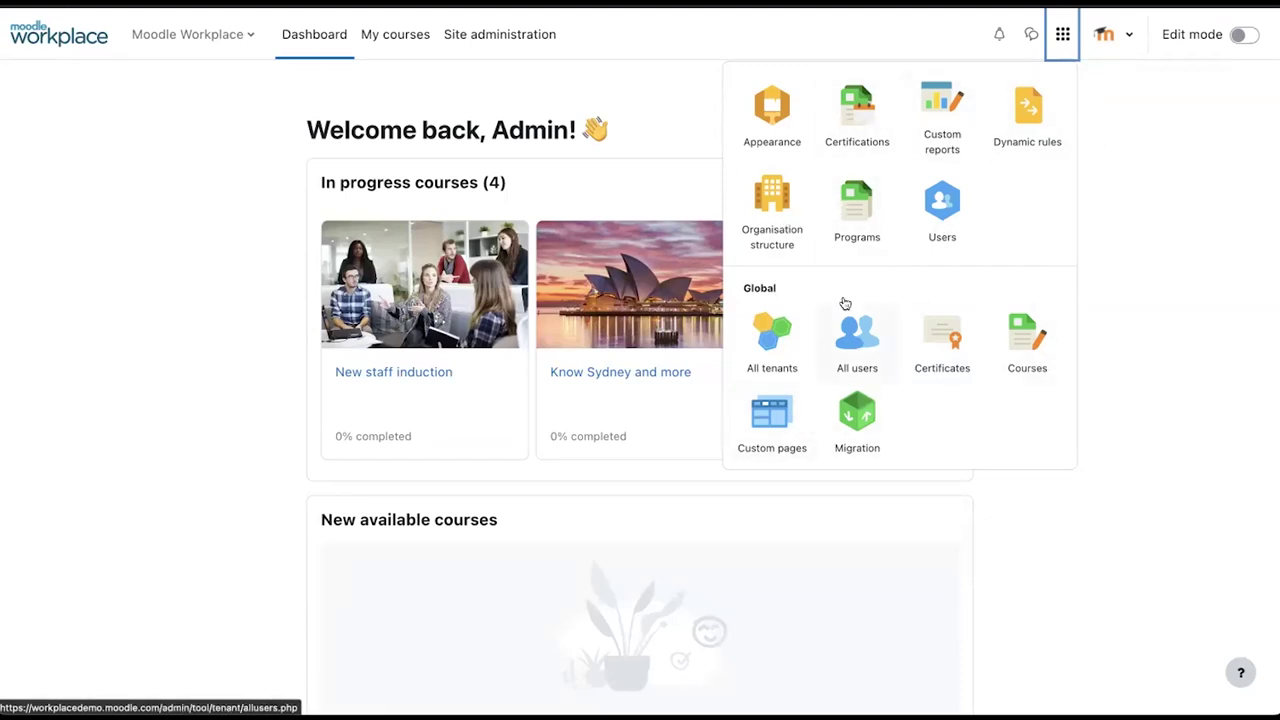
click(775, 424)
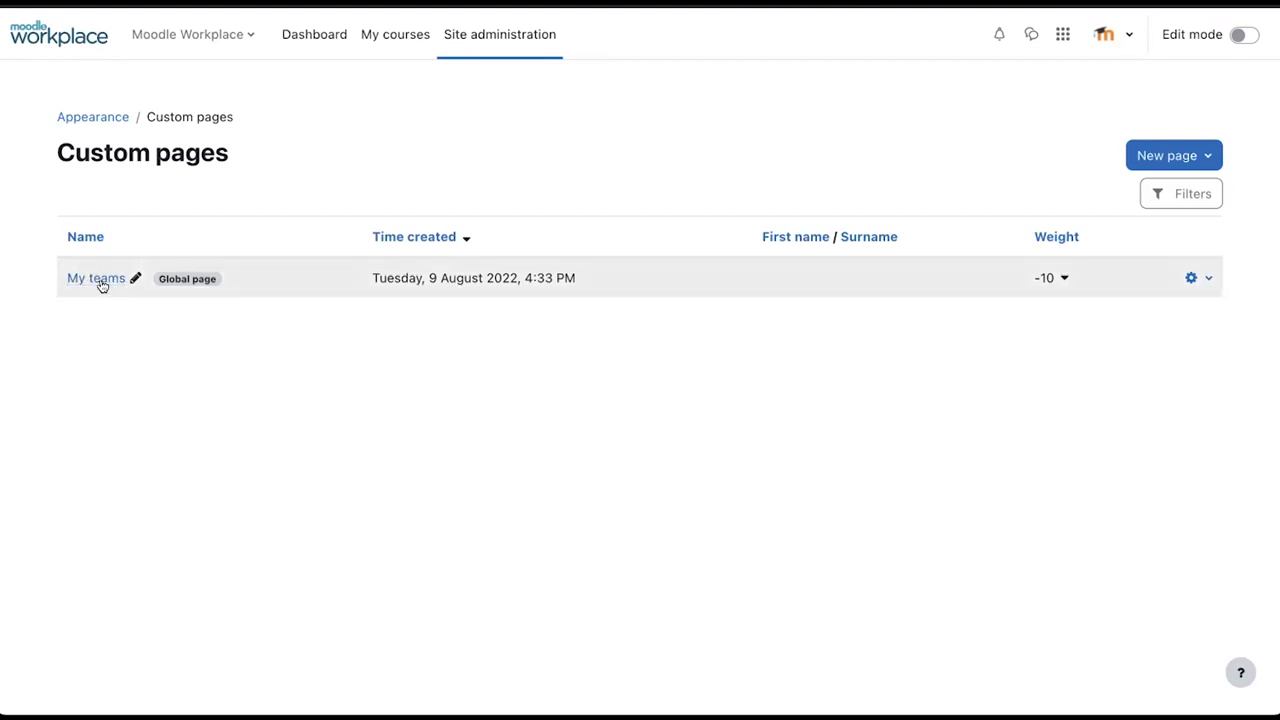
Step: Create a new global custom page named Users and save it
click(1207, 162)
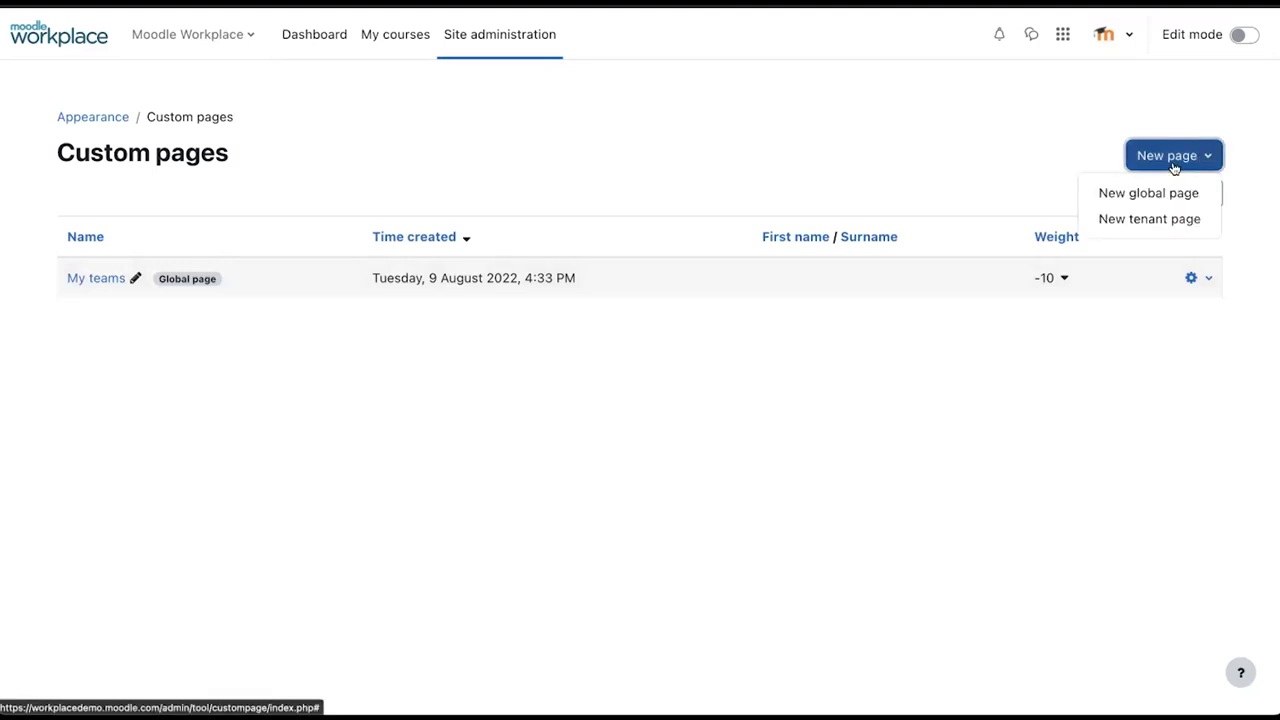
click(1148, 193)
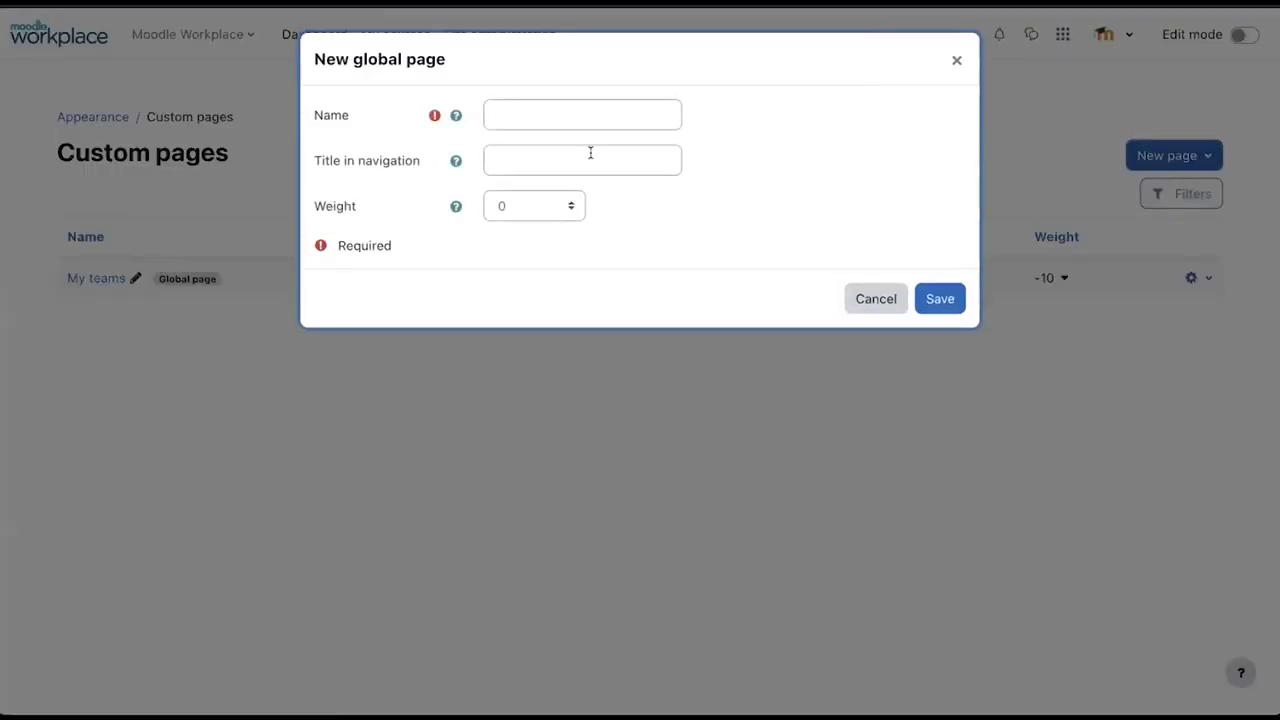
click(556, 111)
text(Sal)
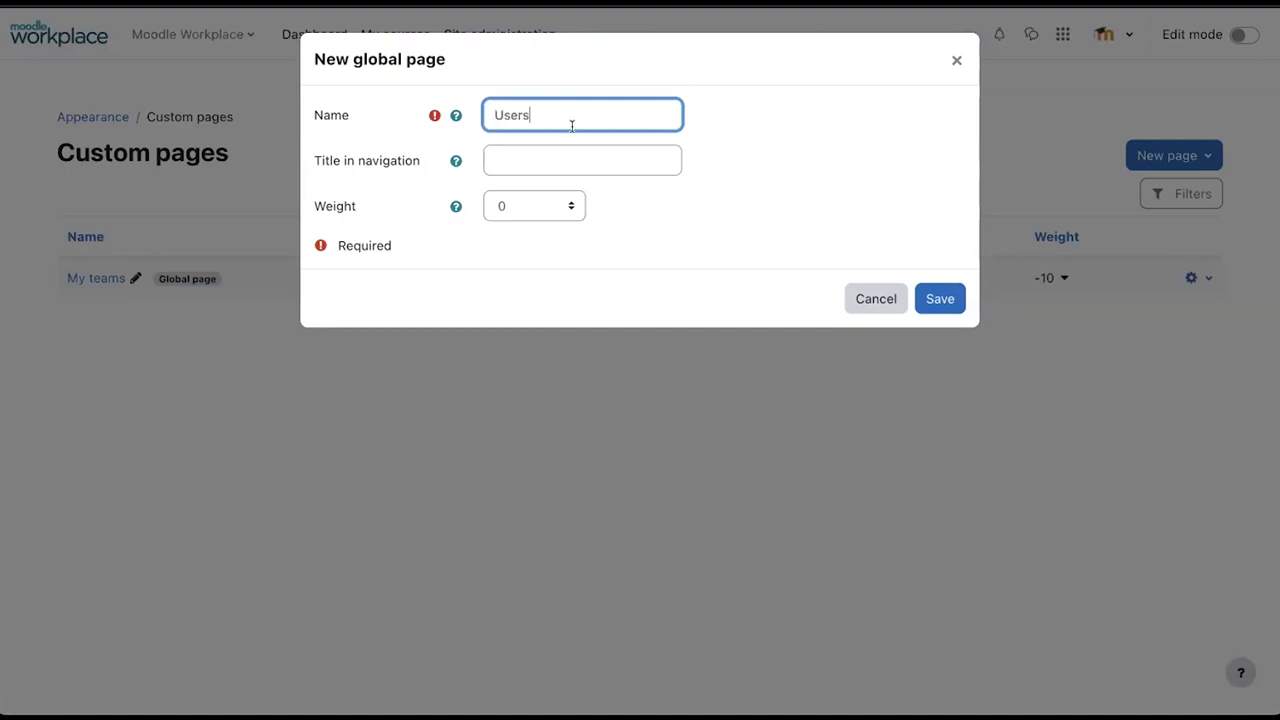
click(940, 298)
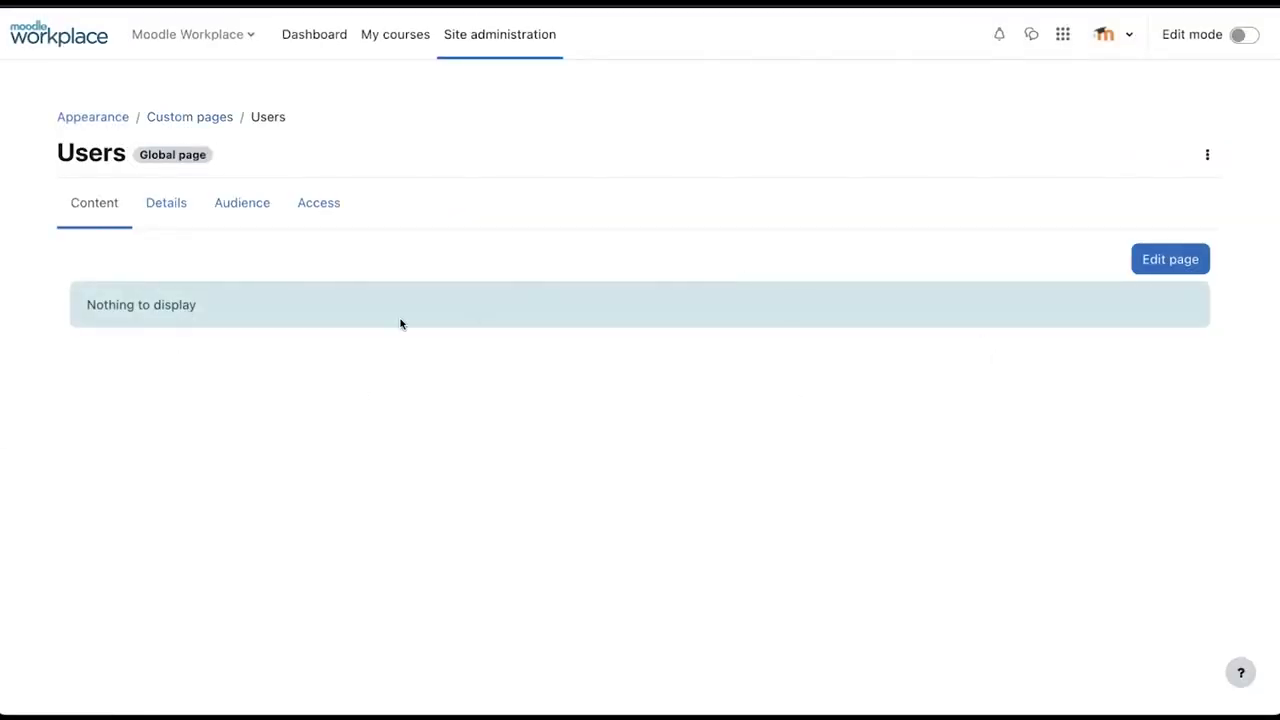
Step: Open the Users page for editing with edit mode on, and add a Report block to its main content area
click(1155, 260)
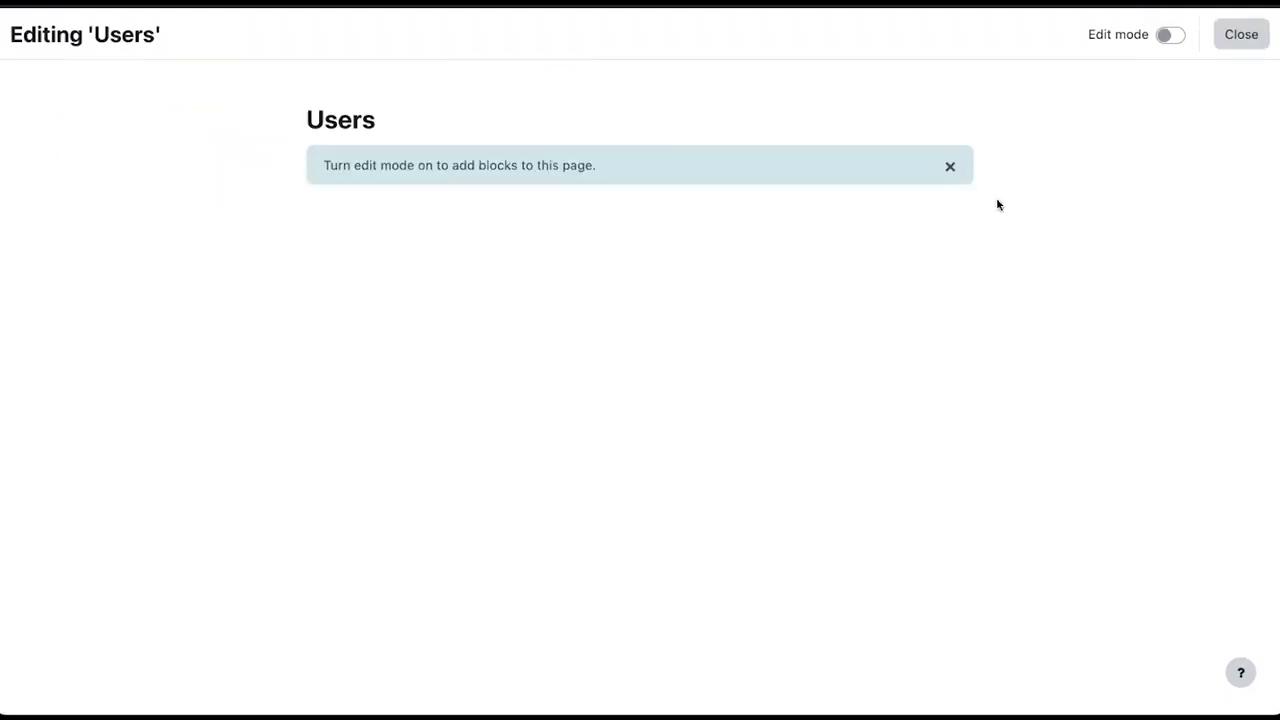
click(1166, 35)
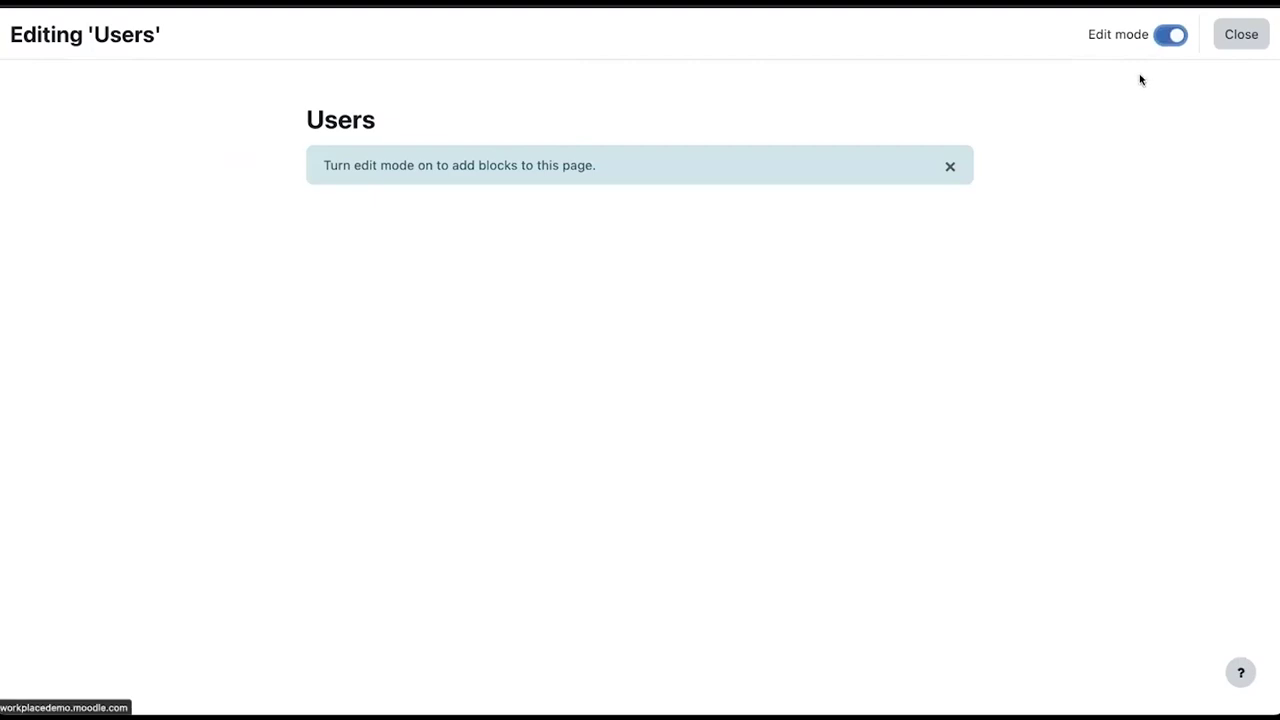
click(1252, 94)
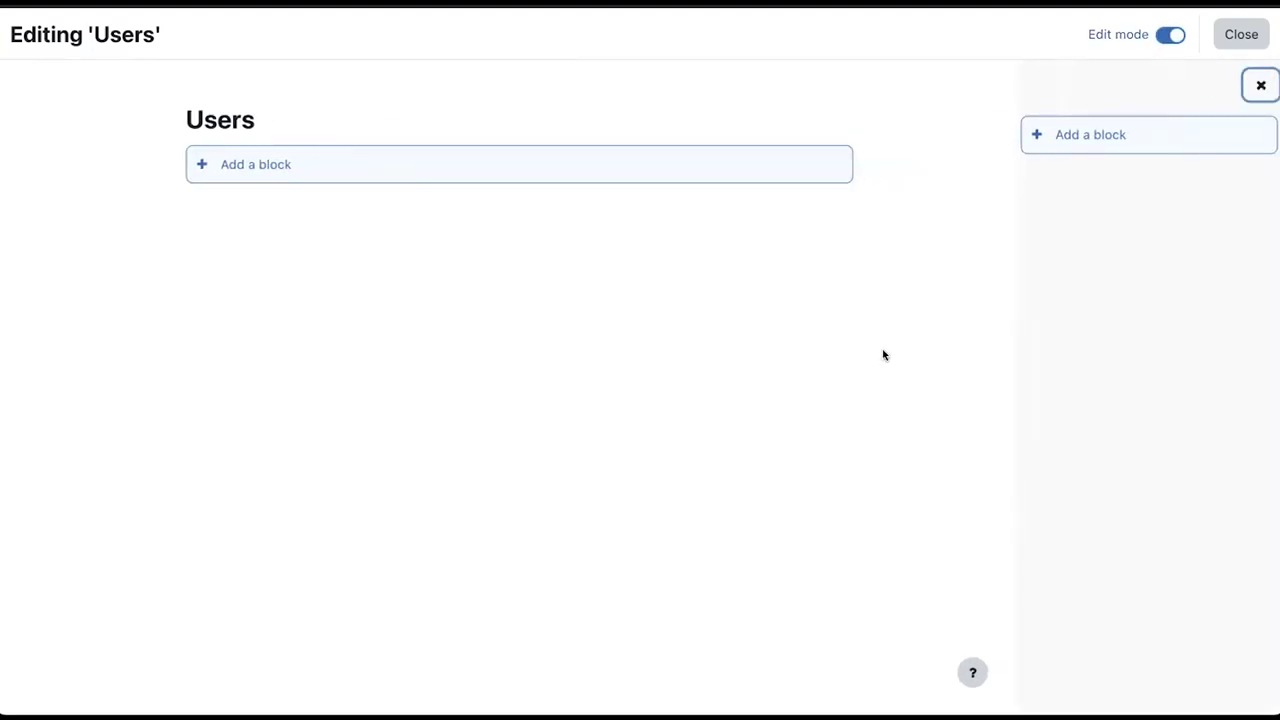
click(449, 178)
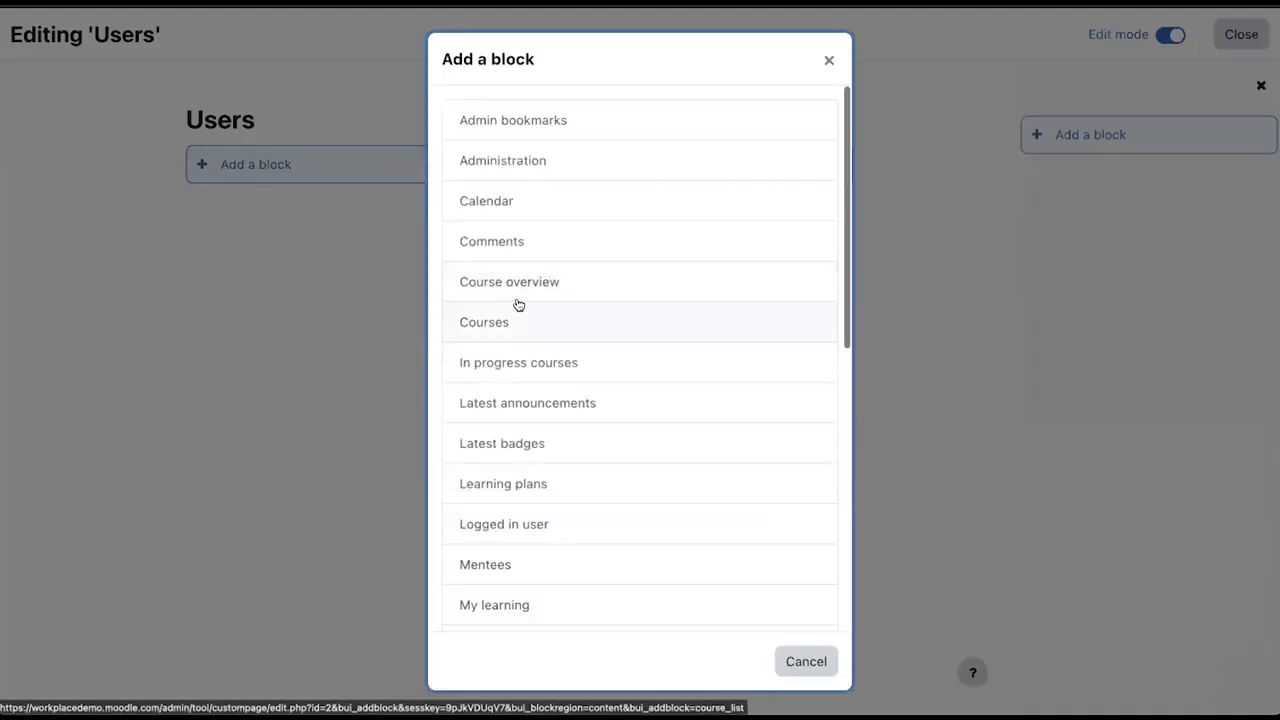
scroll(516, 310, down, 5)
click(473, 356)
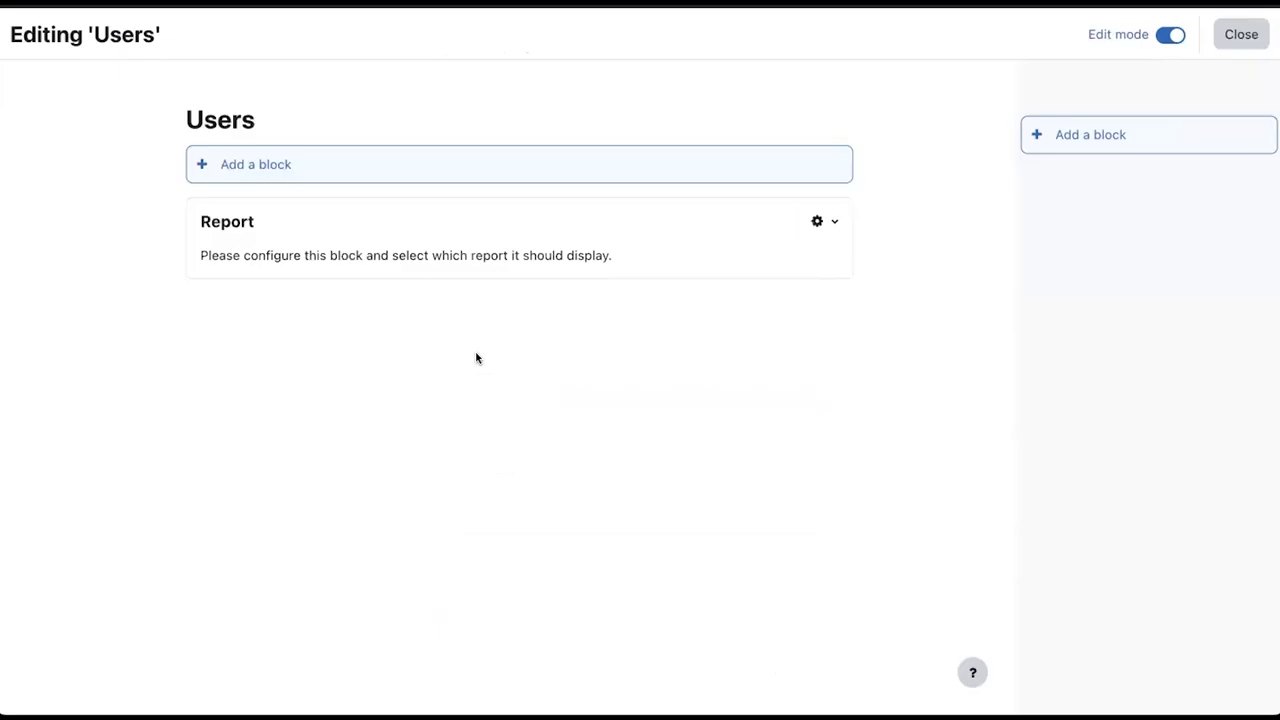
Step: Configure the Report block to display the User list report and save the changes
click(818, 221)
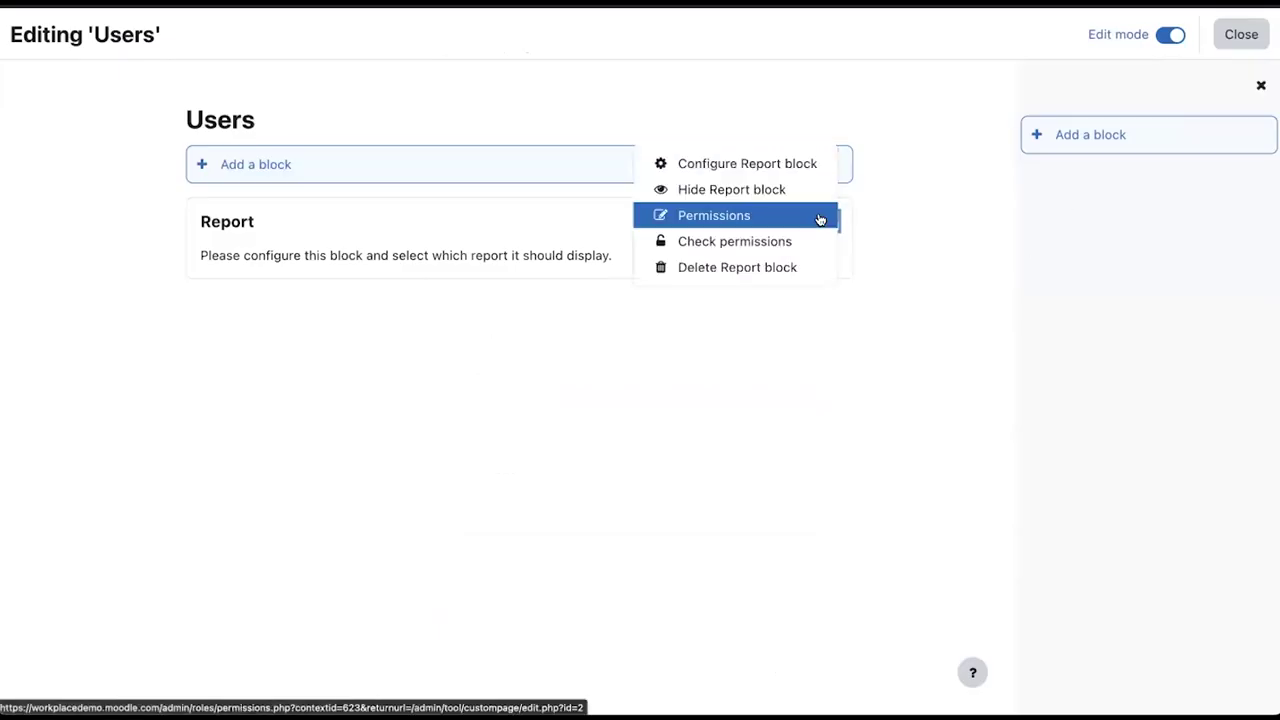
click(743, 164)
click(363, 308)
text(use)
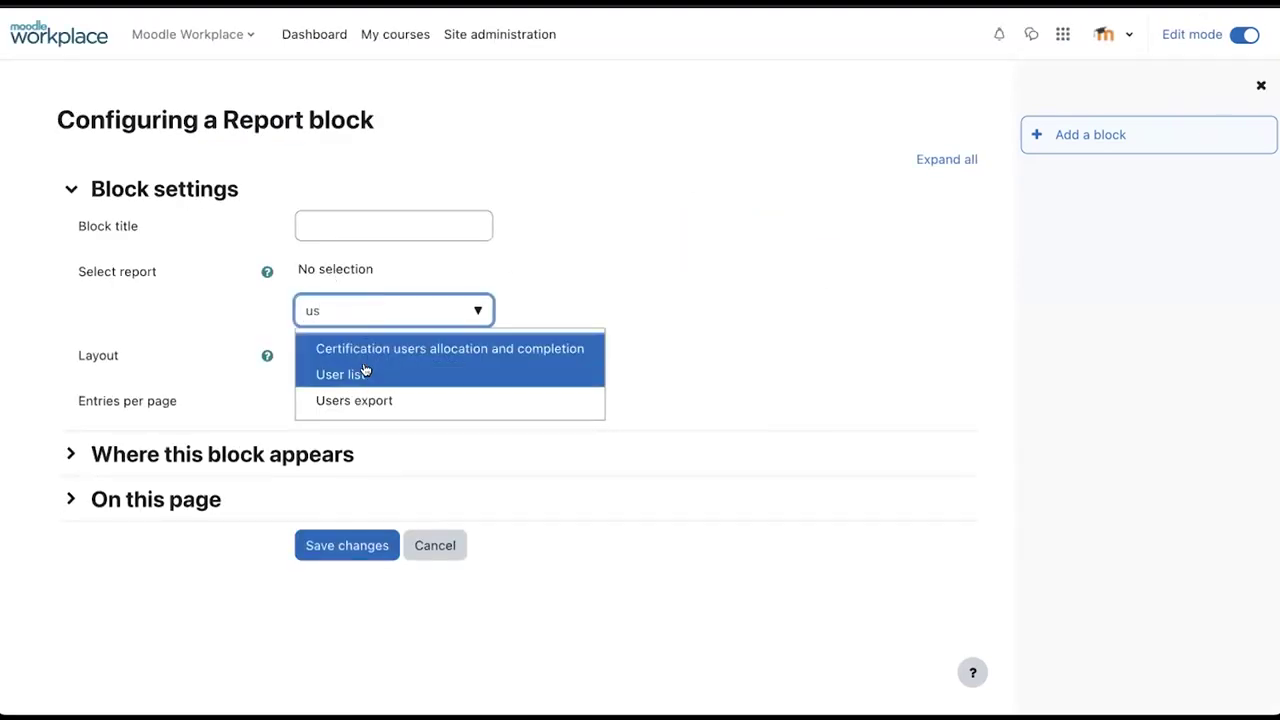
click(366, 372)
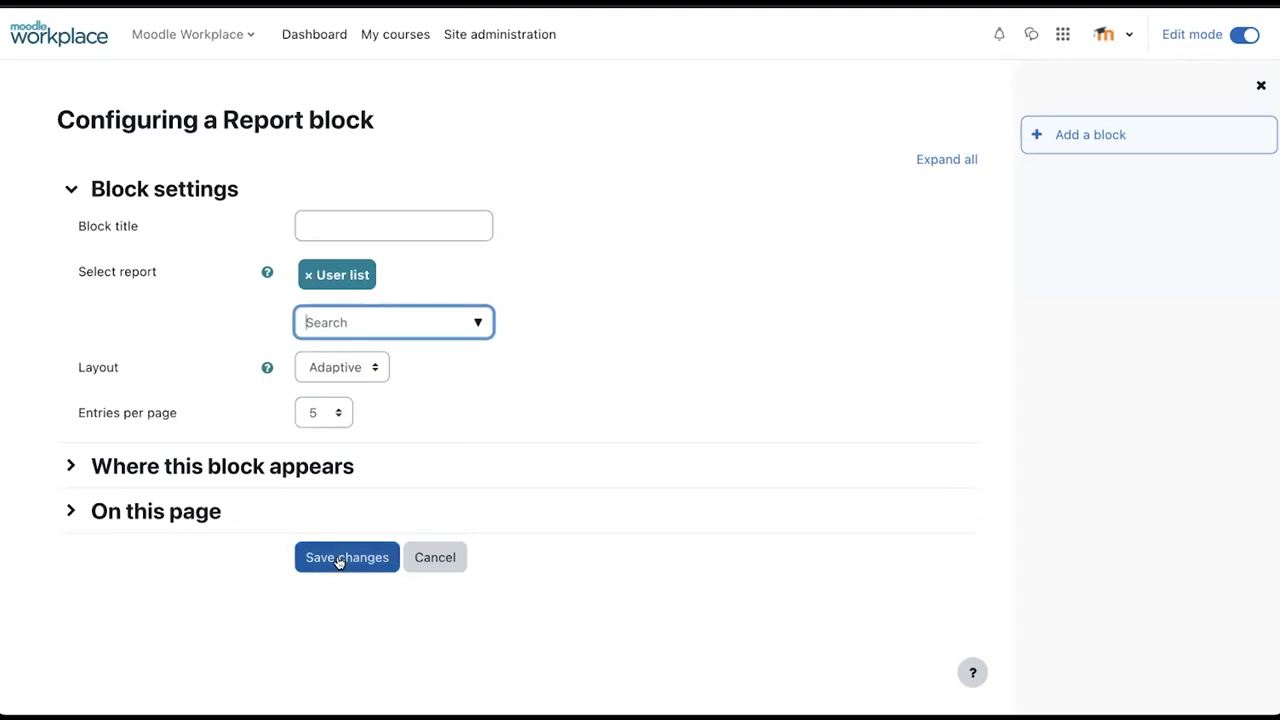
click(388, 556)
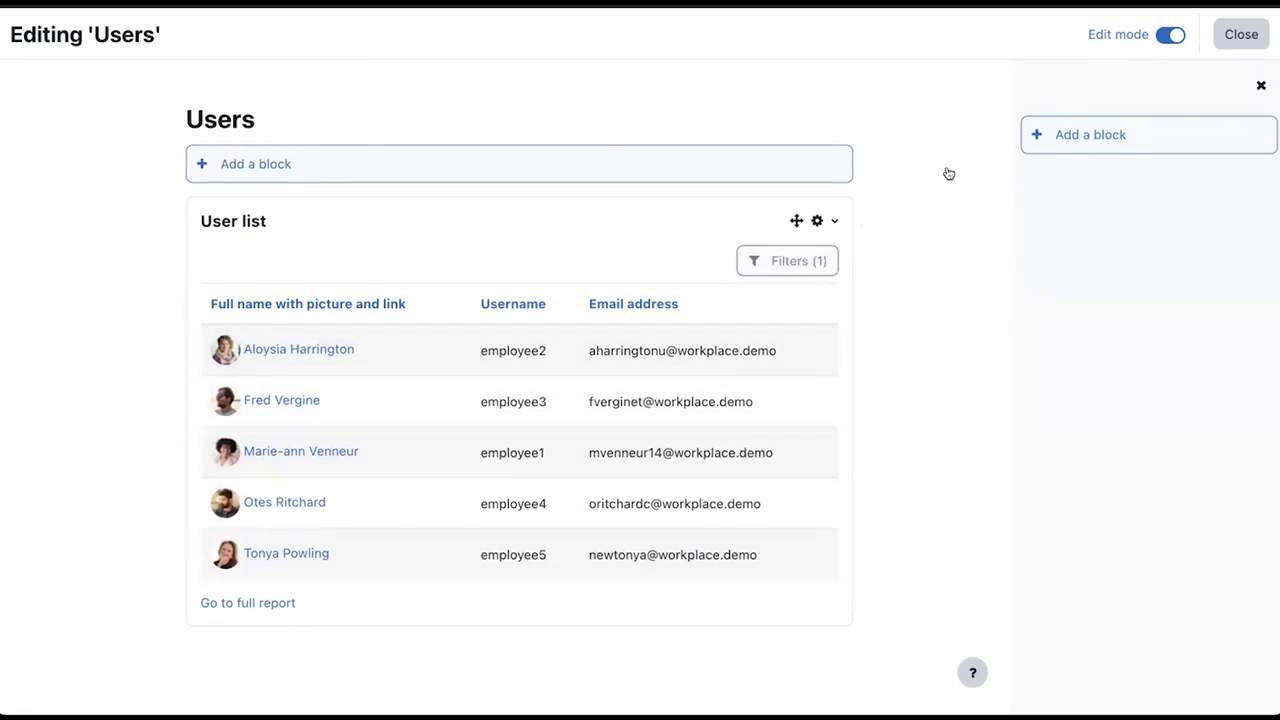
Step: Add an Online users block to the page's side block drawer, and leave the page editor with edit mode off
click(1083, 137)
scroll(574, 343, down, 5)
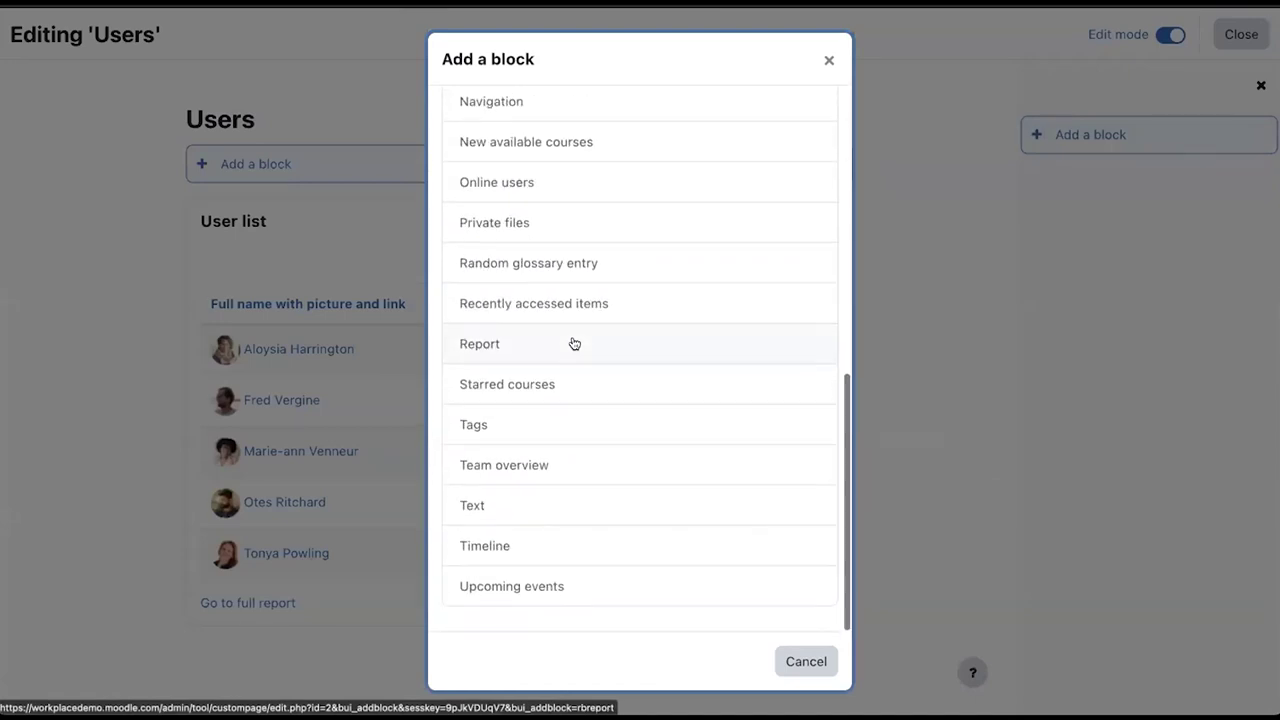
click(492, 193)
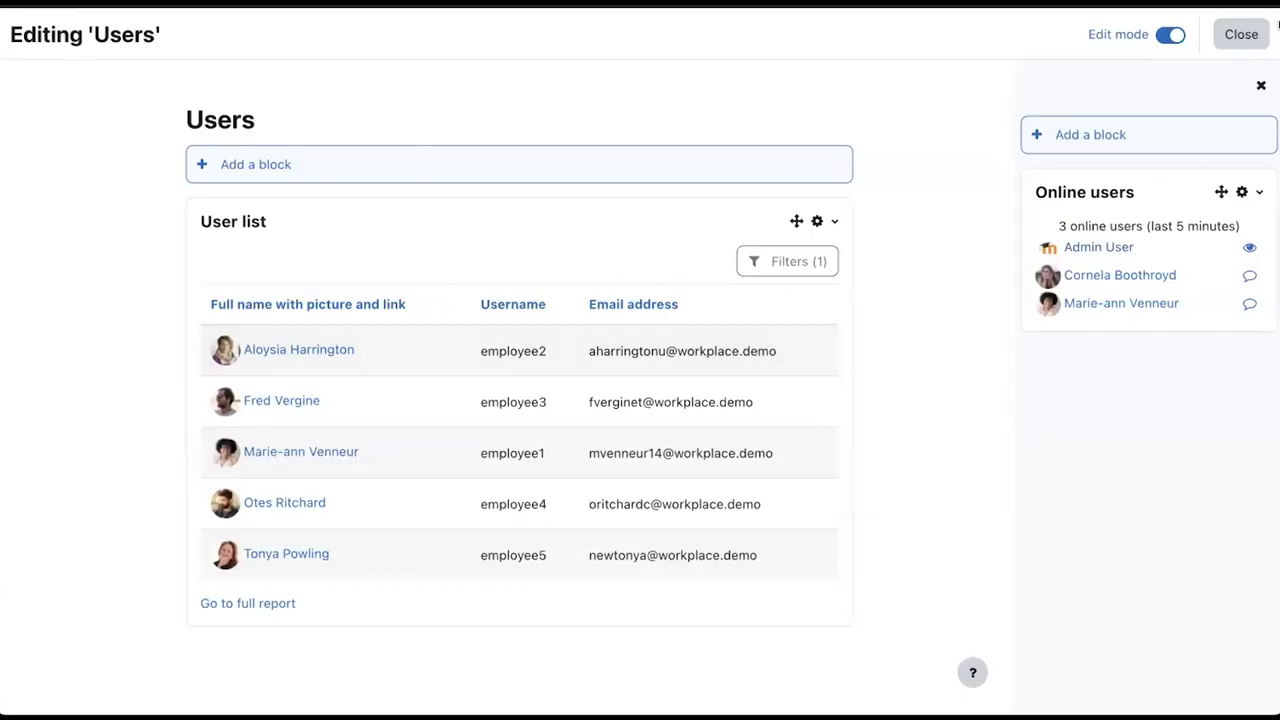
click(1168, 34)
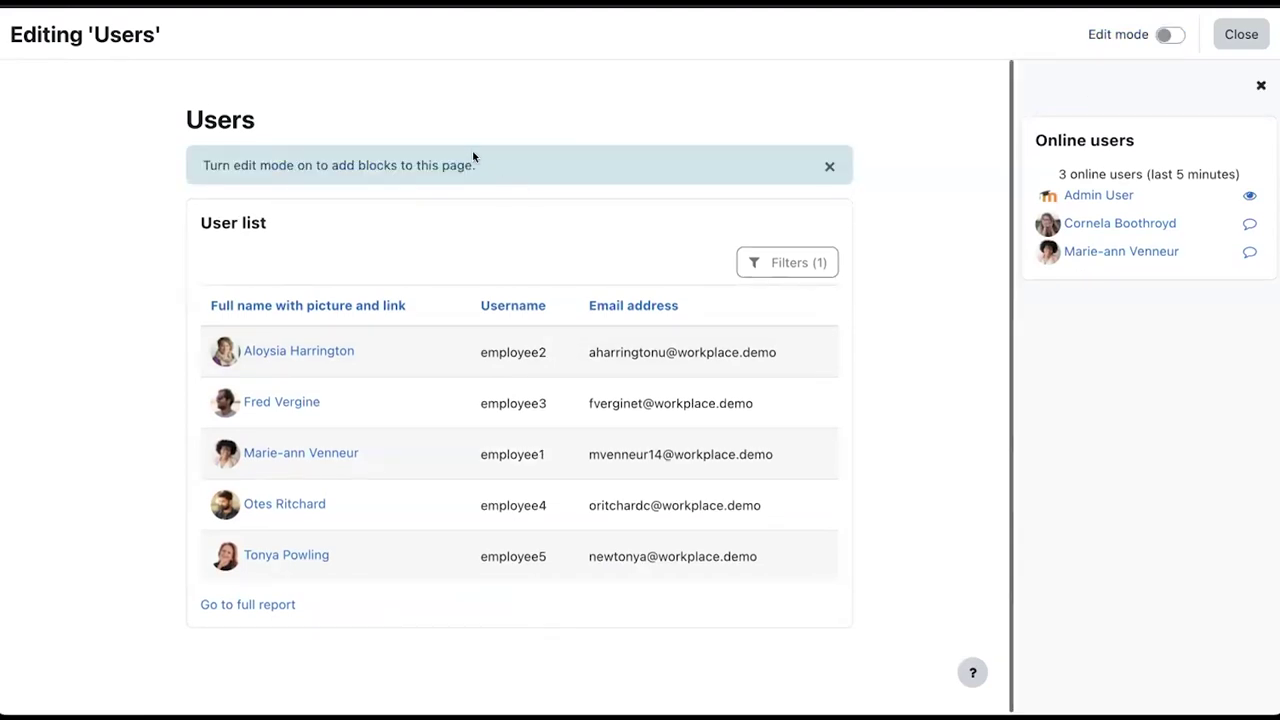
click(1232, 35)
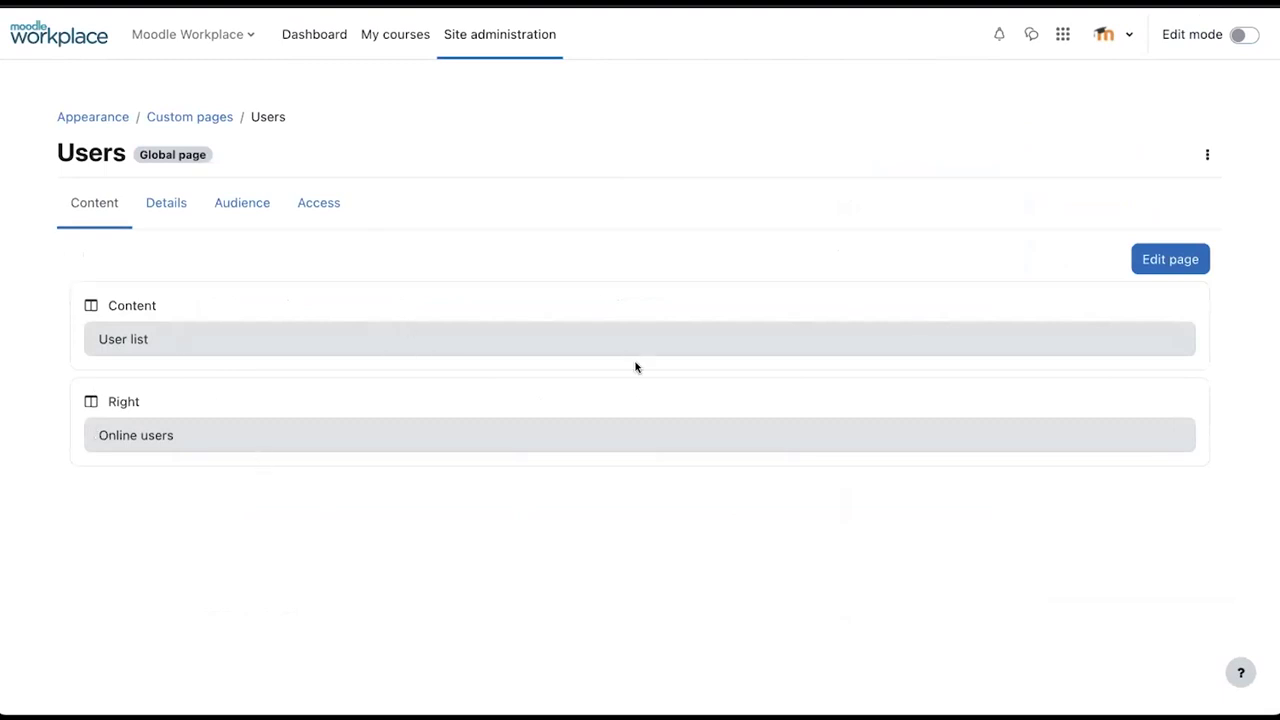
Step: Review the audience types for the Users page, and add and save the All users audience
click(240, 203)
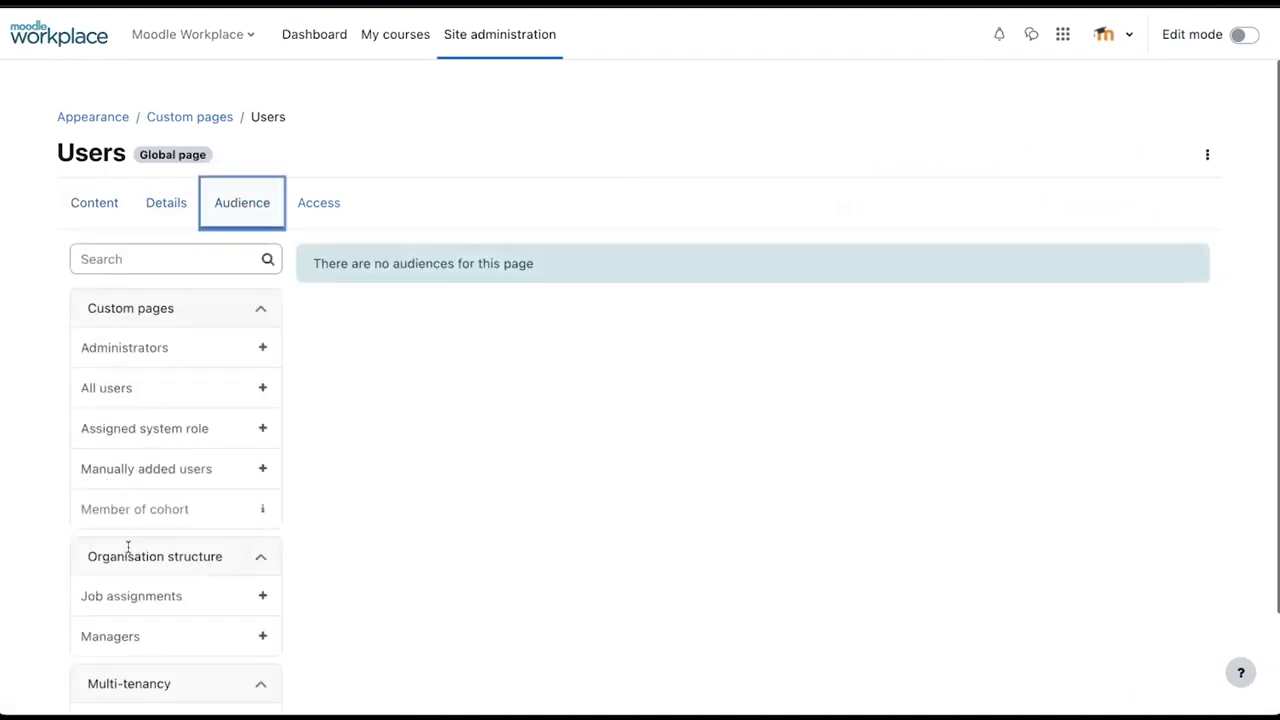
scroll(129, 545, down, 2)
scroll(133, 483, up, 2)
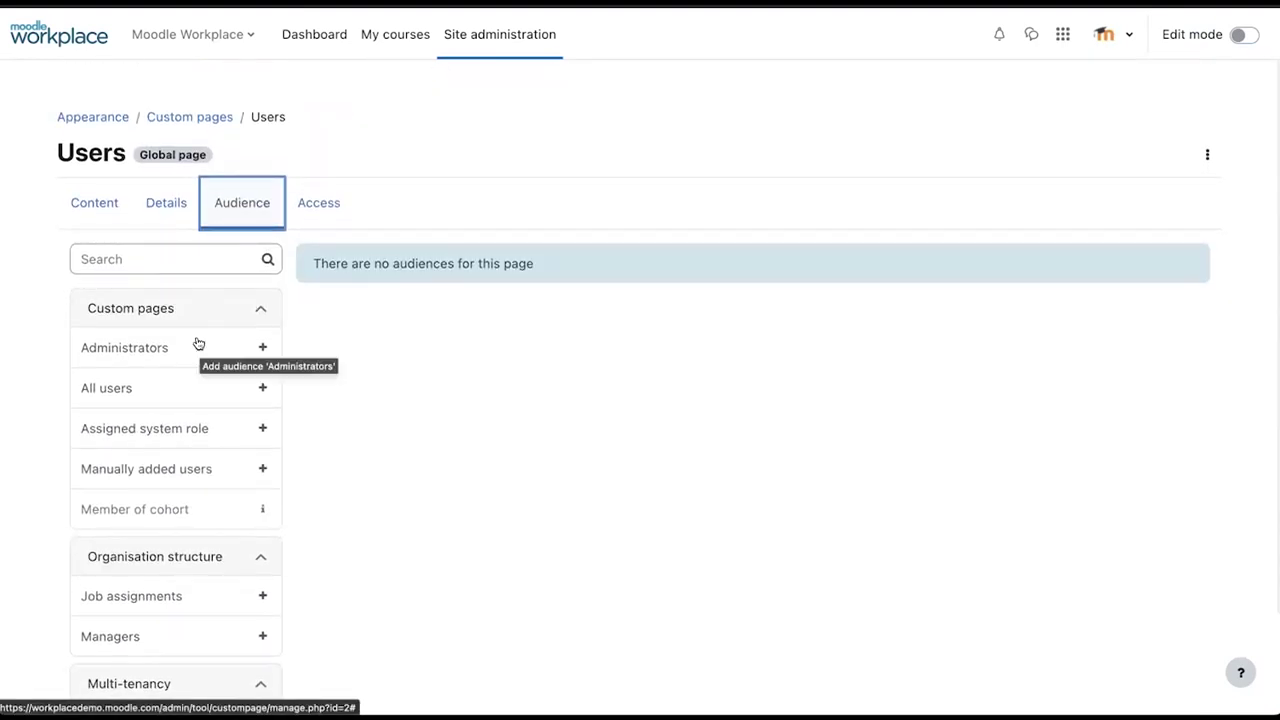
scroll(143, 443, down, 1)
scroll(143, 443, down, 2)
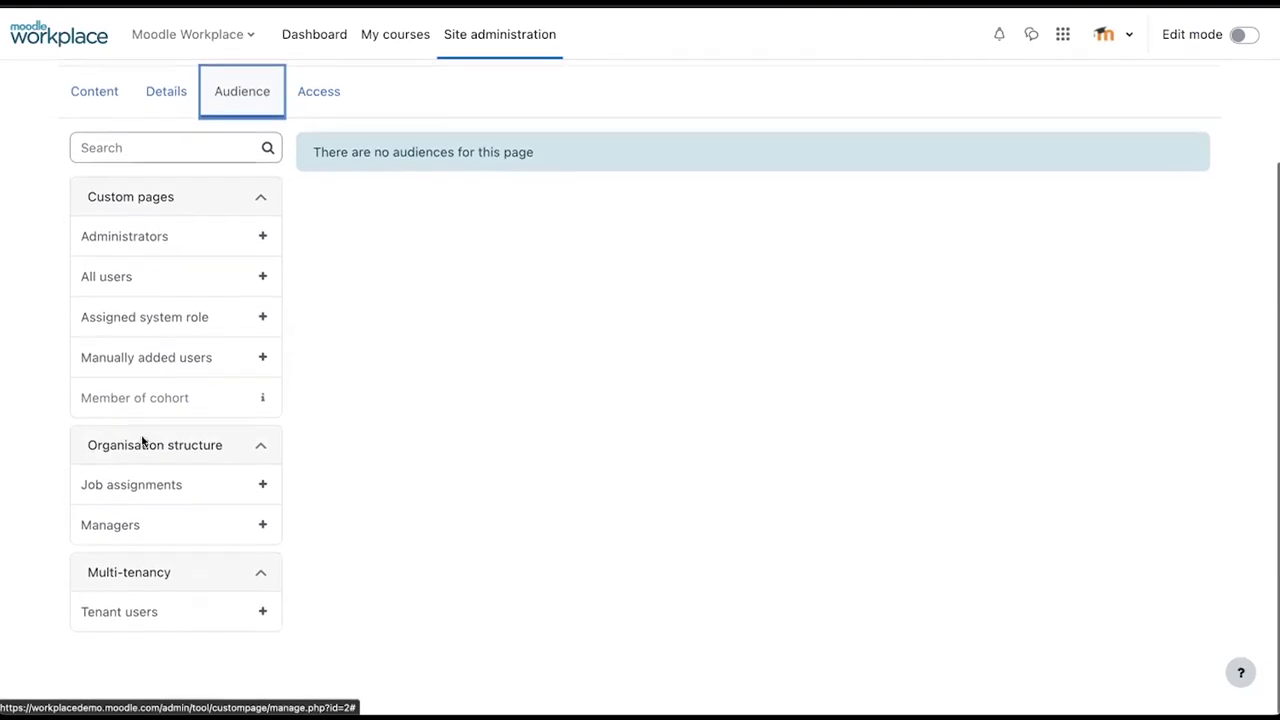
click(112, 277)
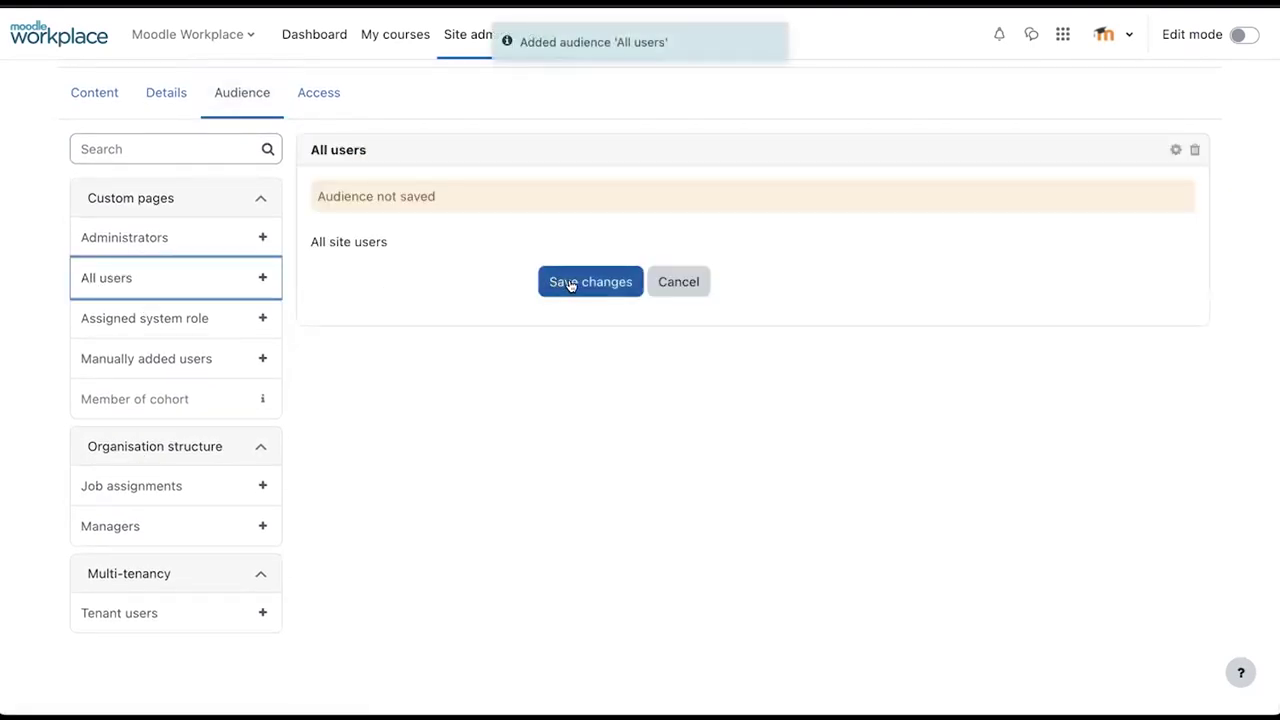
click(571, 284)
scroll(530, 280, up, 2)
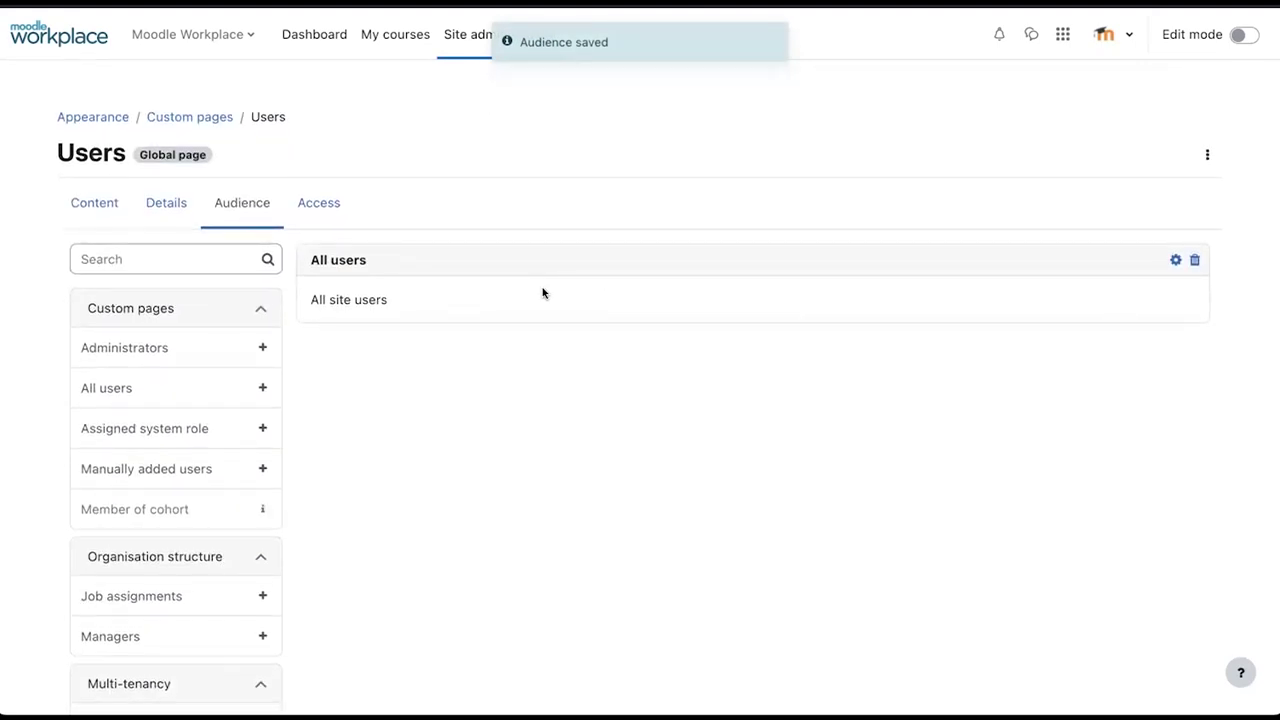
Step: Review the list of users who have access to the Users page
click(320, 205)
scroll(273, 414, down, 1)
scroll(273, 414, down, 10)
scroll(273, 414, up, 12)
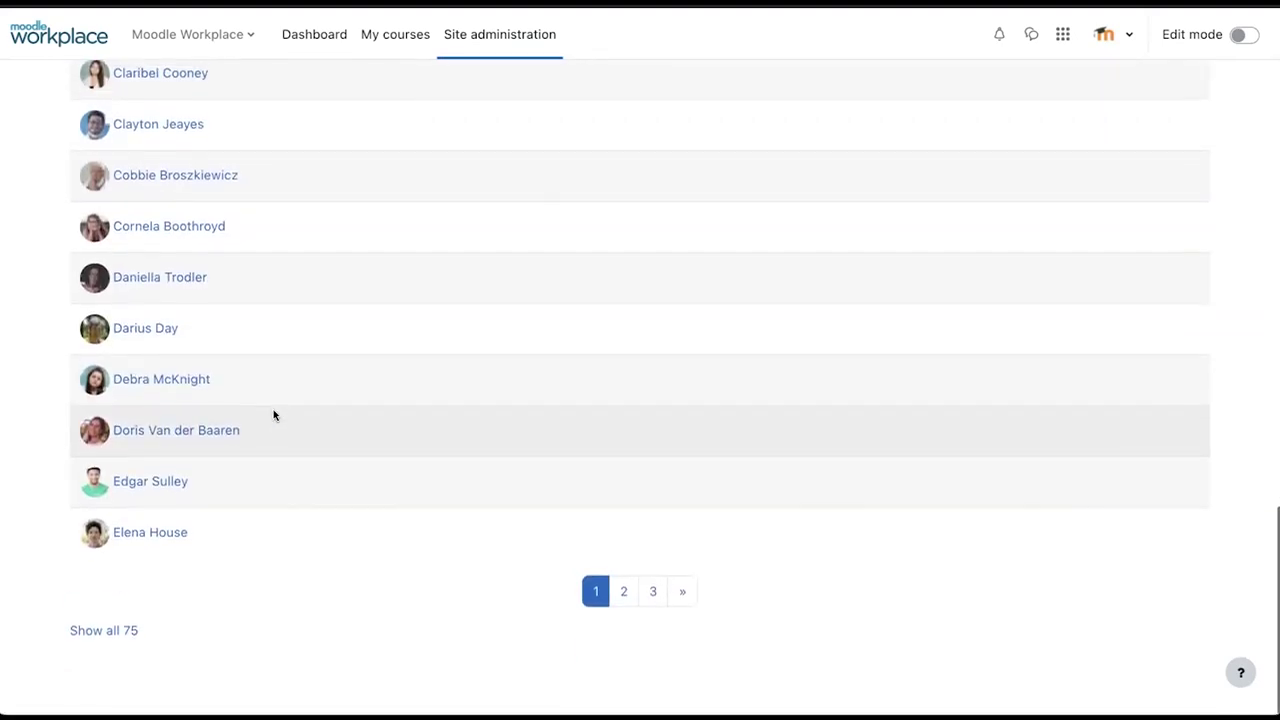
scroll(273, 414, down, 10)
scroll(273, 414, up, 10)
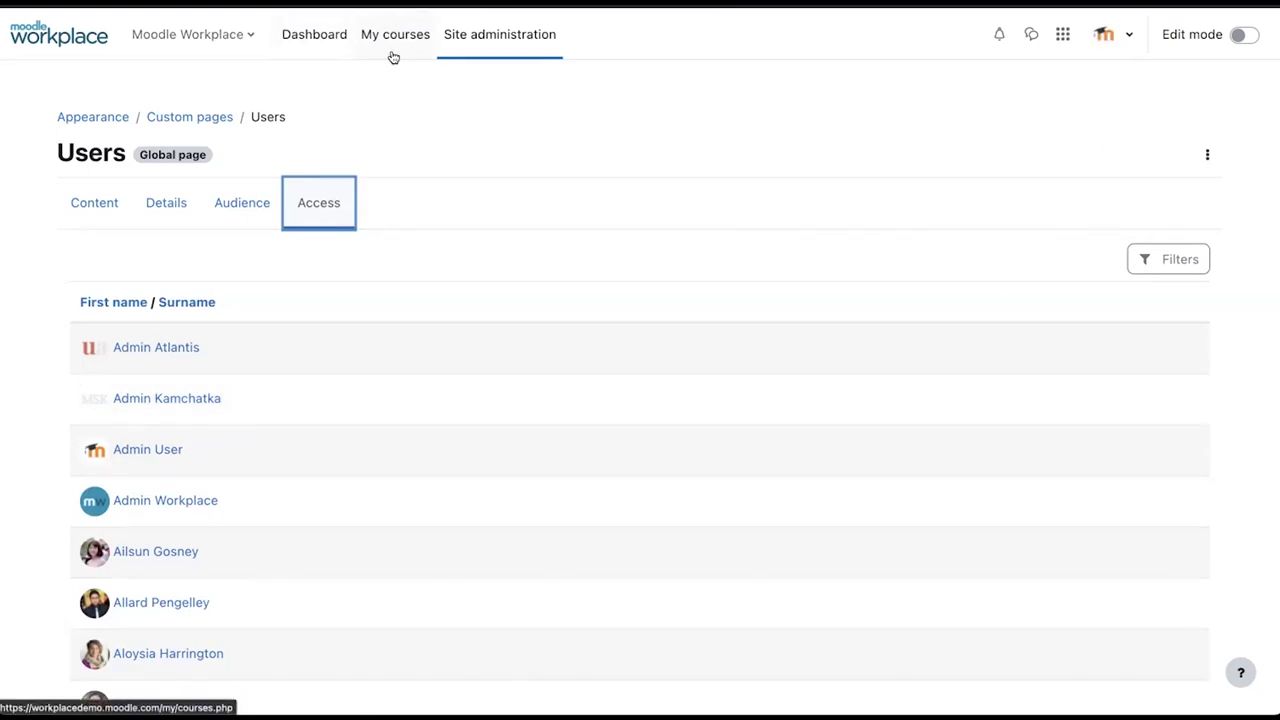
Step: Open the Users page from the site navigation, add a Comments block to its side drawer, and leave edit mode
click(330, 48)
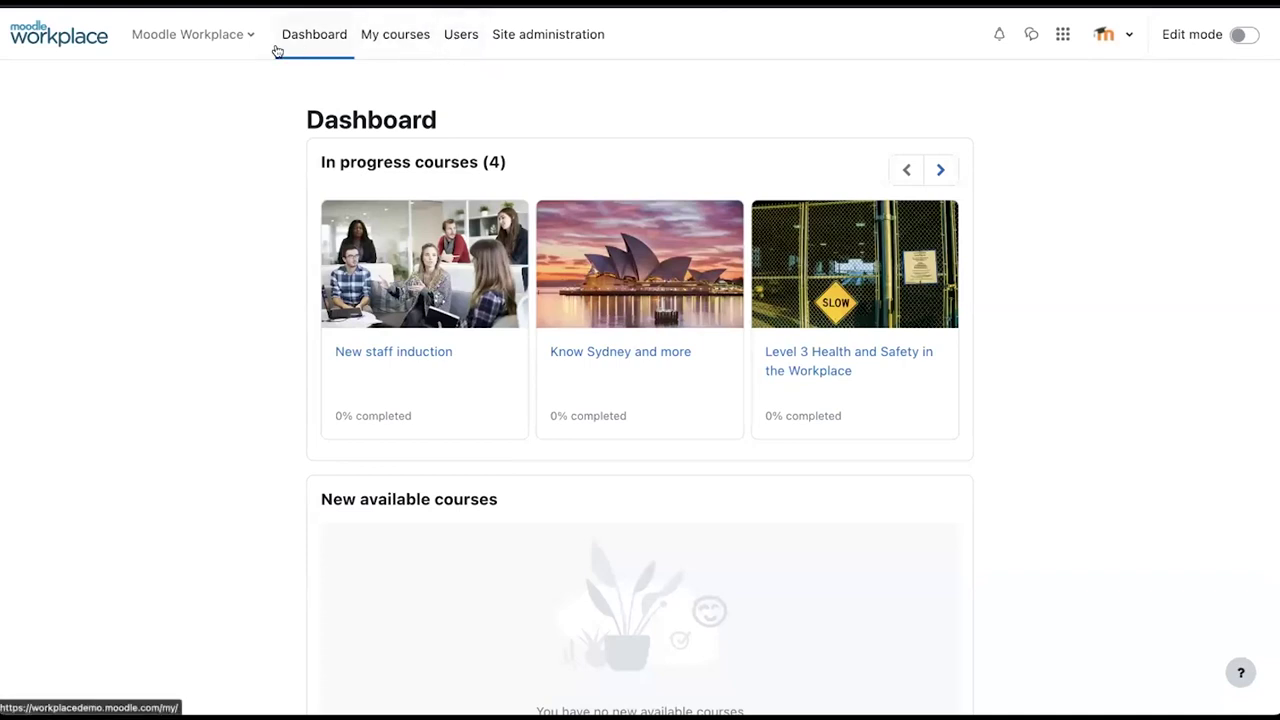
click(462, 36)
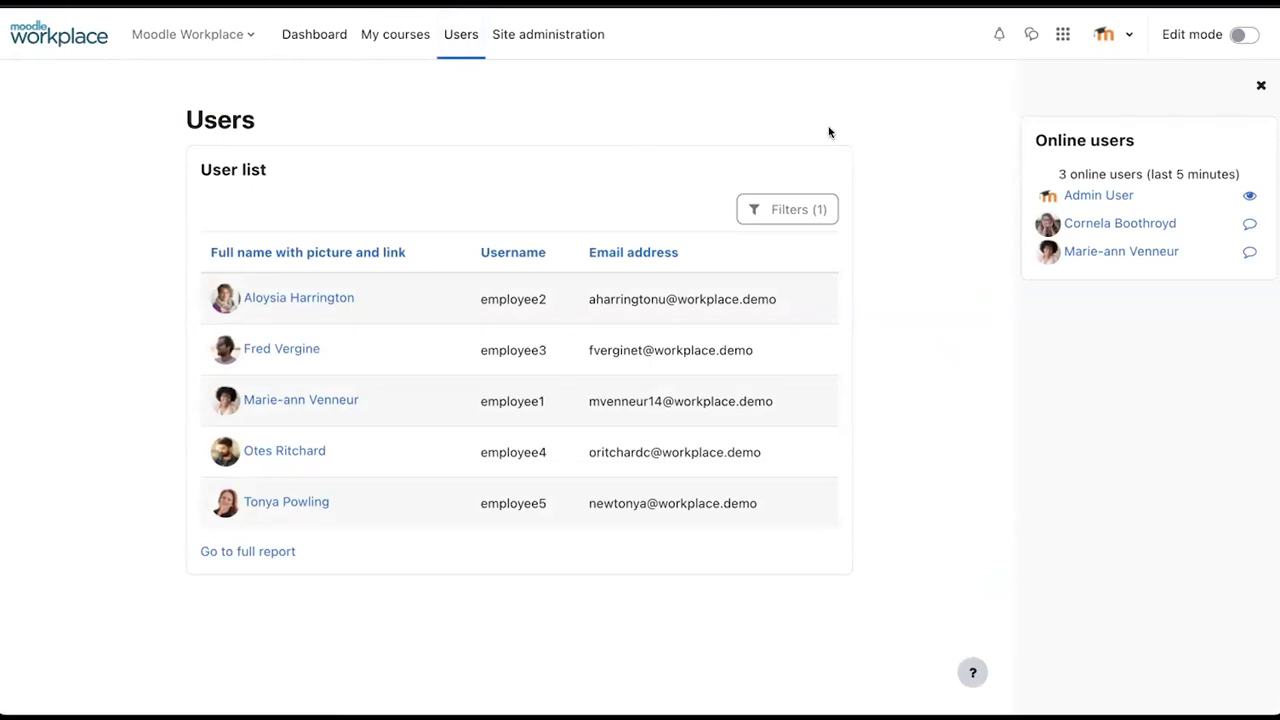
click(1240, 36)
click(1086, 140)
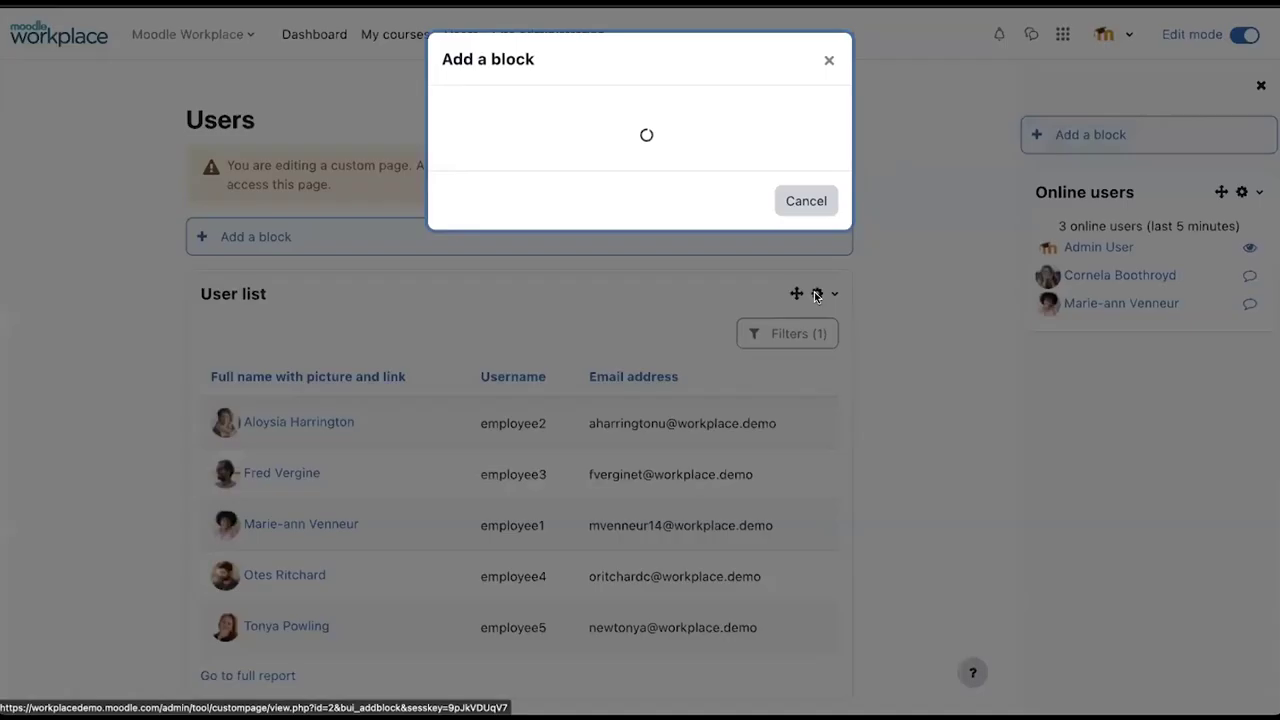
click(496, 241)
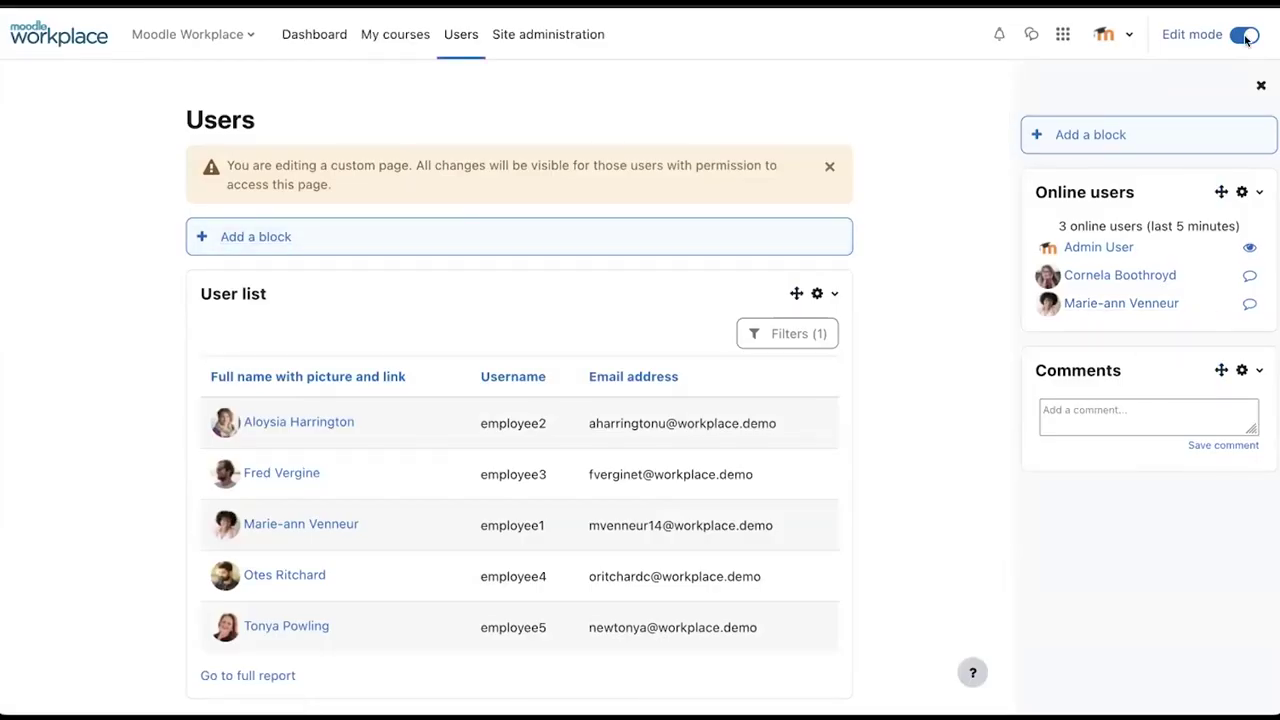
click(1245, 36)
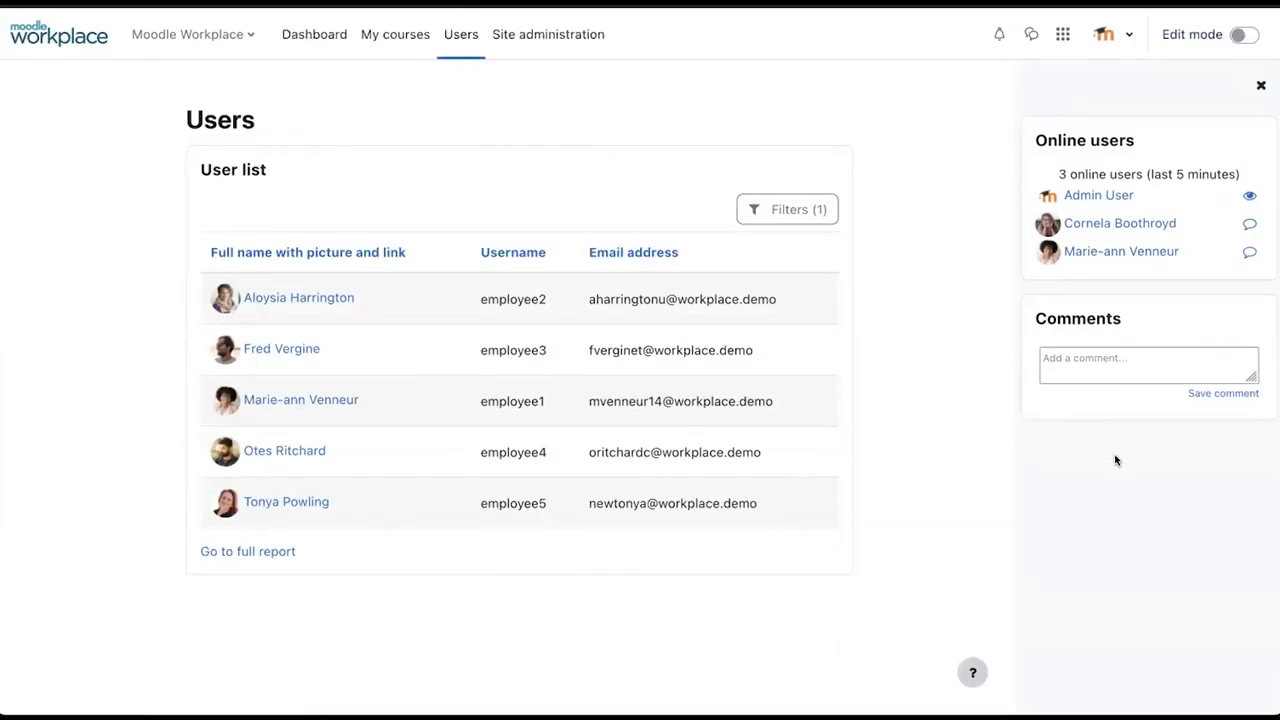
Step: Show the administrator's Workplace launcher and log out of the administrator account
click(1062, 34)
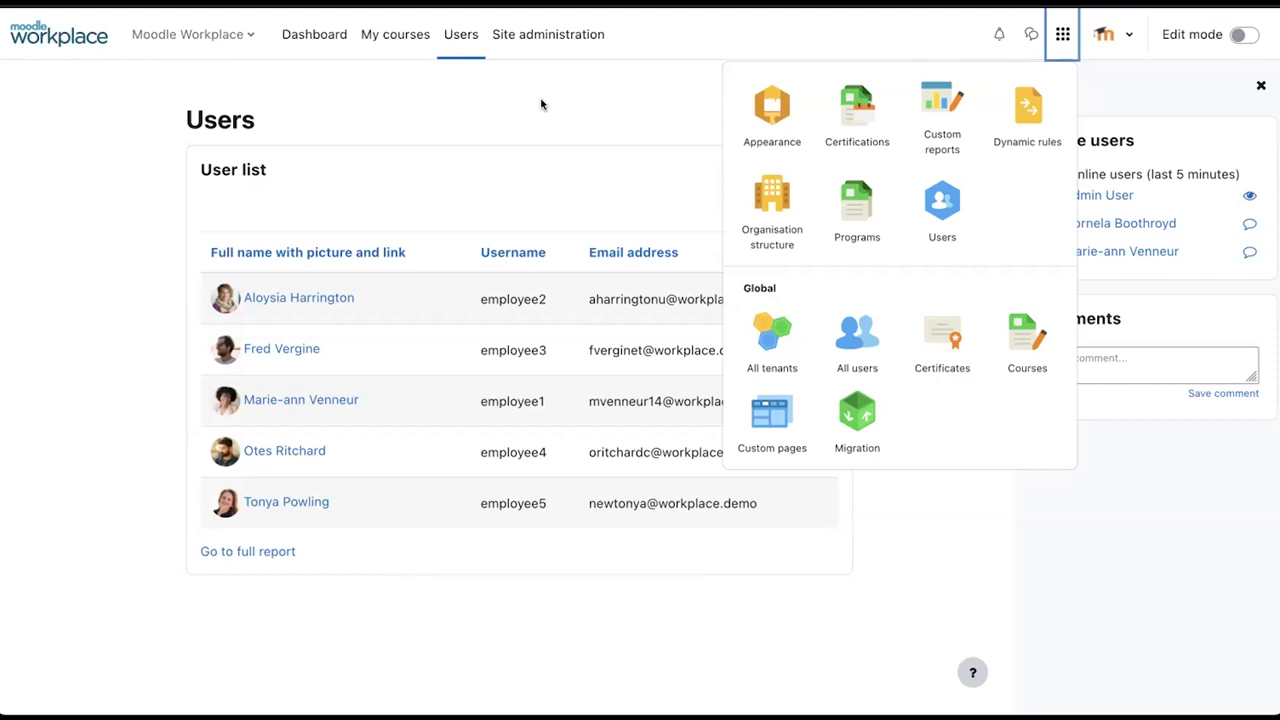
click(1111, 42)
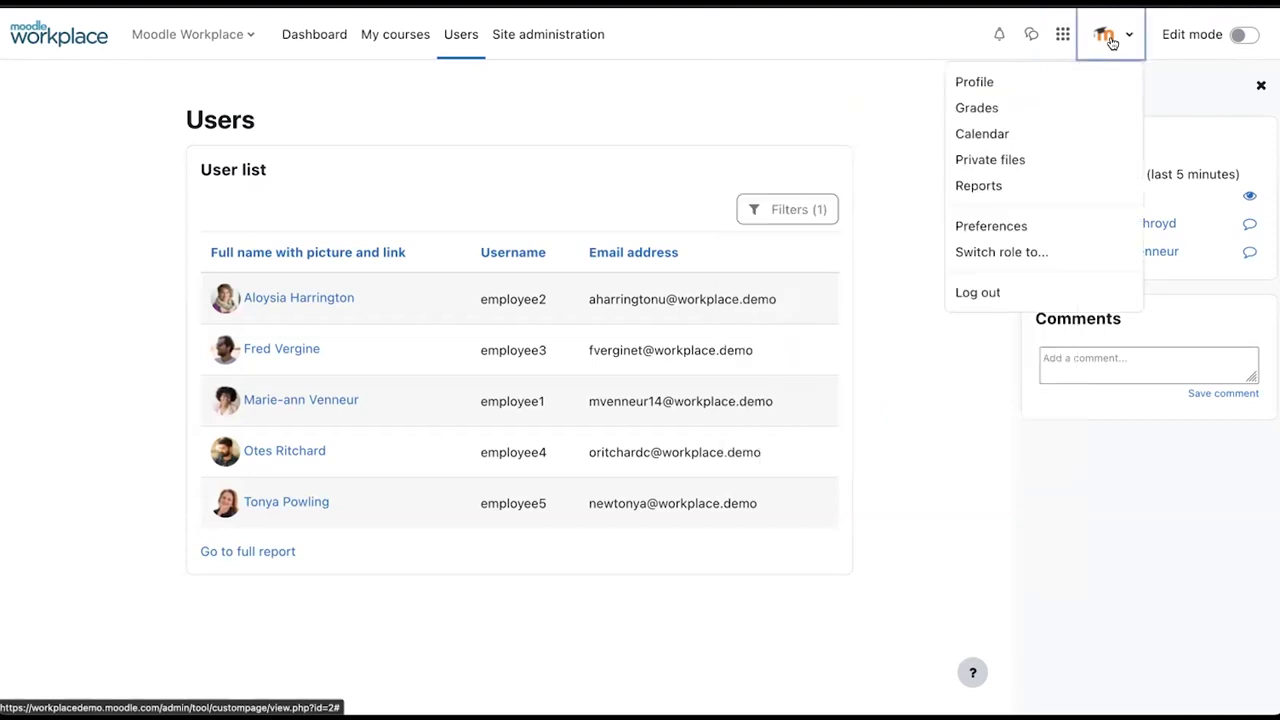
click(988, 293)
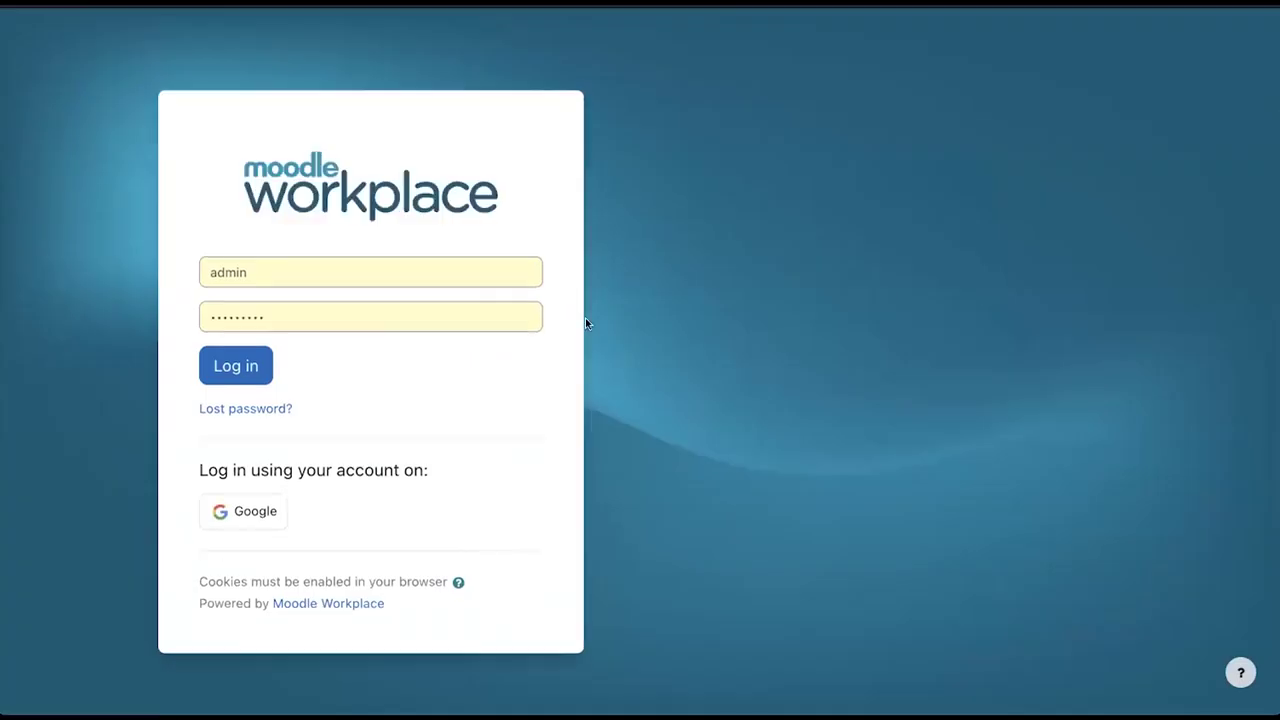
Step: Log in with the saved employee1 account
click(281, 277)
key(ctrl+a)
text(s)
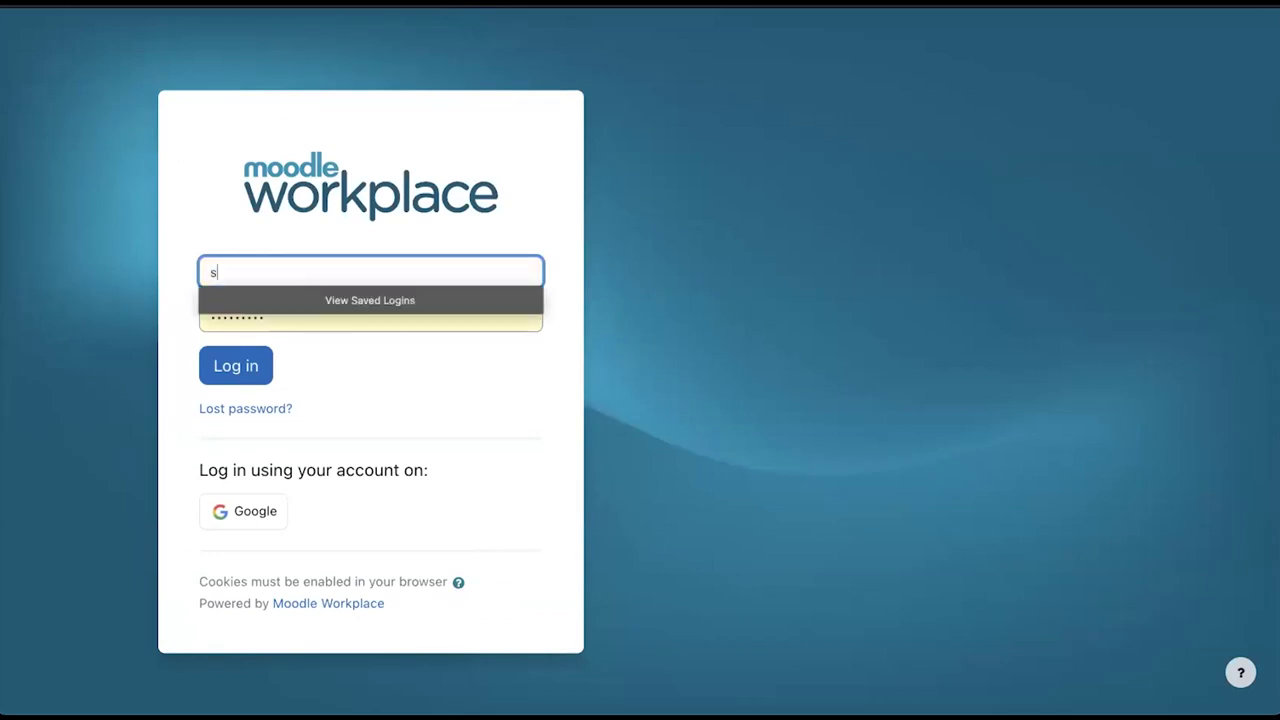
key(BackSpace)
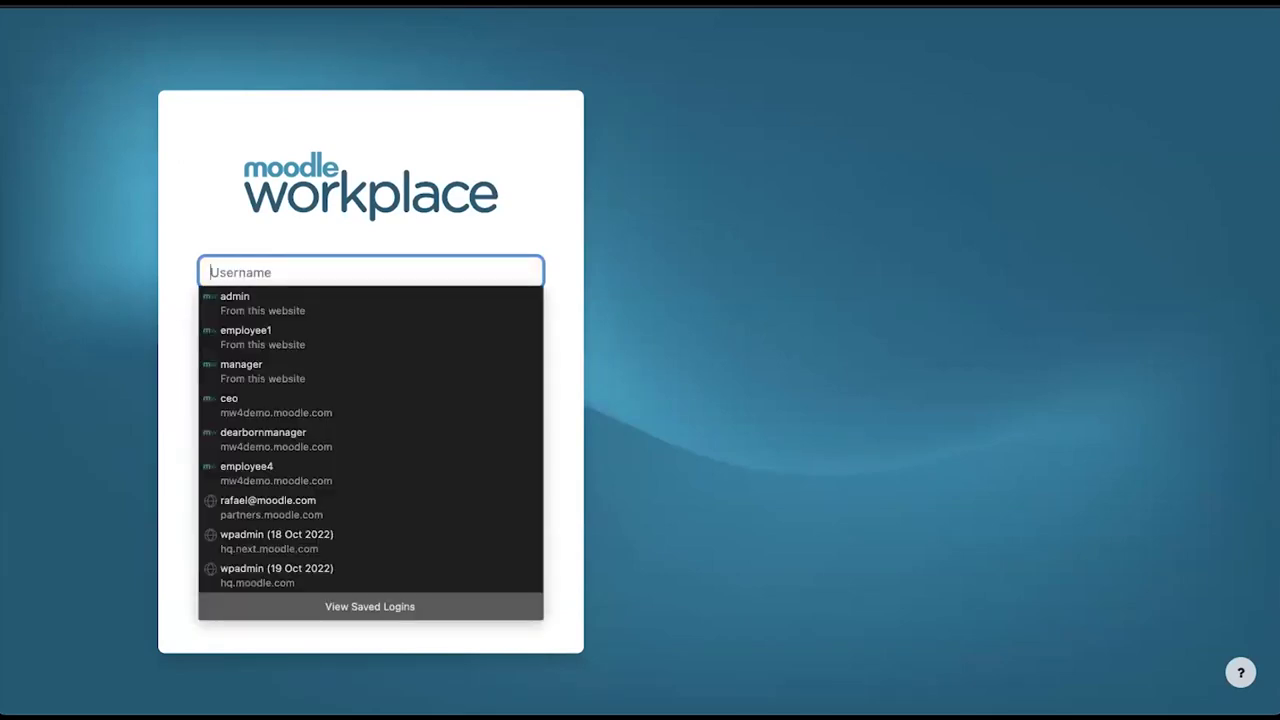
text(em)
key(Down)
key(Return)
key(Return)
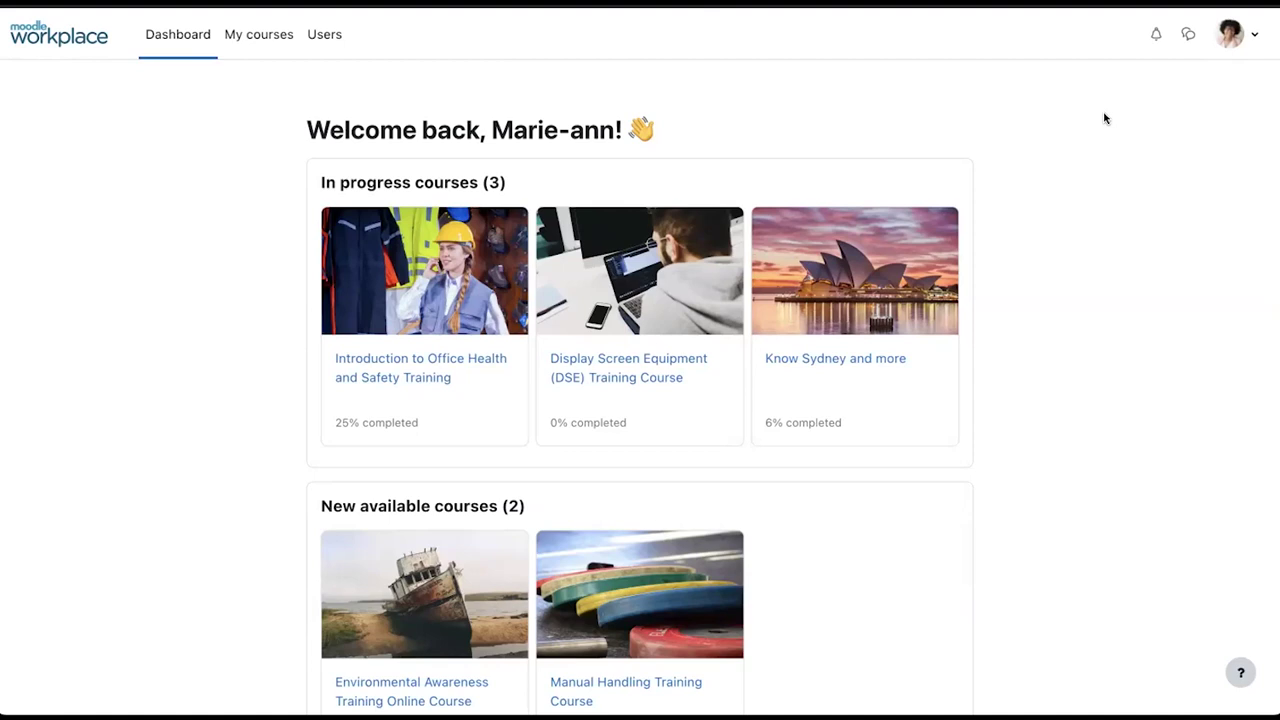
Step: Review the in-progress and new available courses on the employee's dashboard
scroll(630, 272, down, 1)
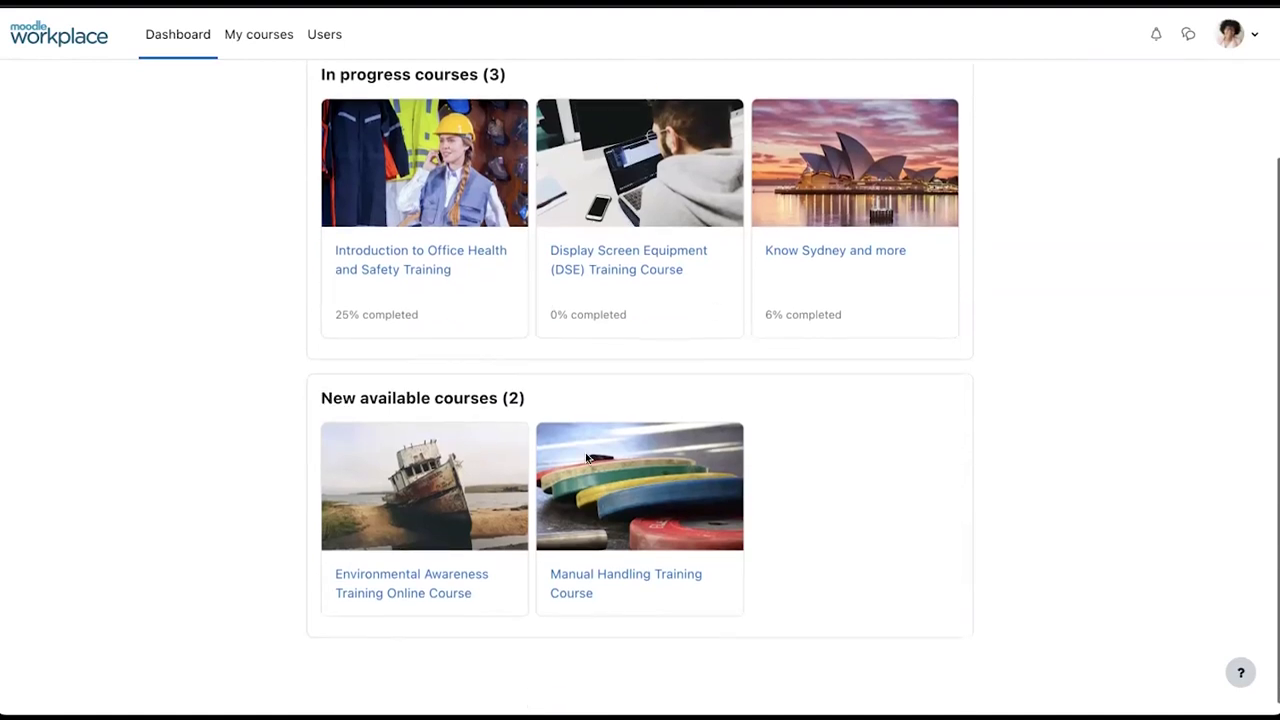
scroll(588, 457, up, 1)
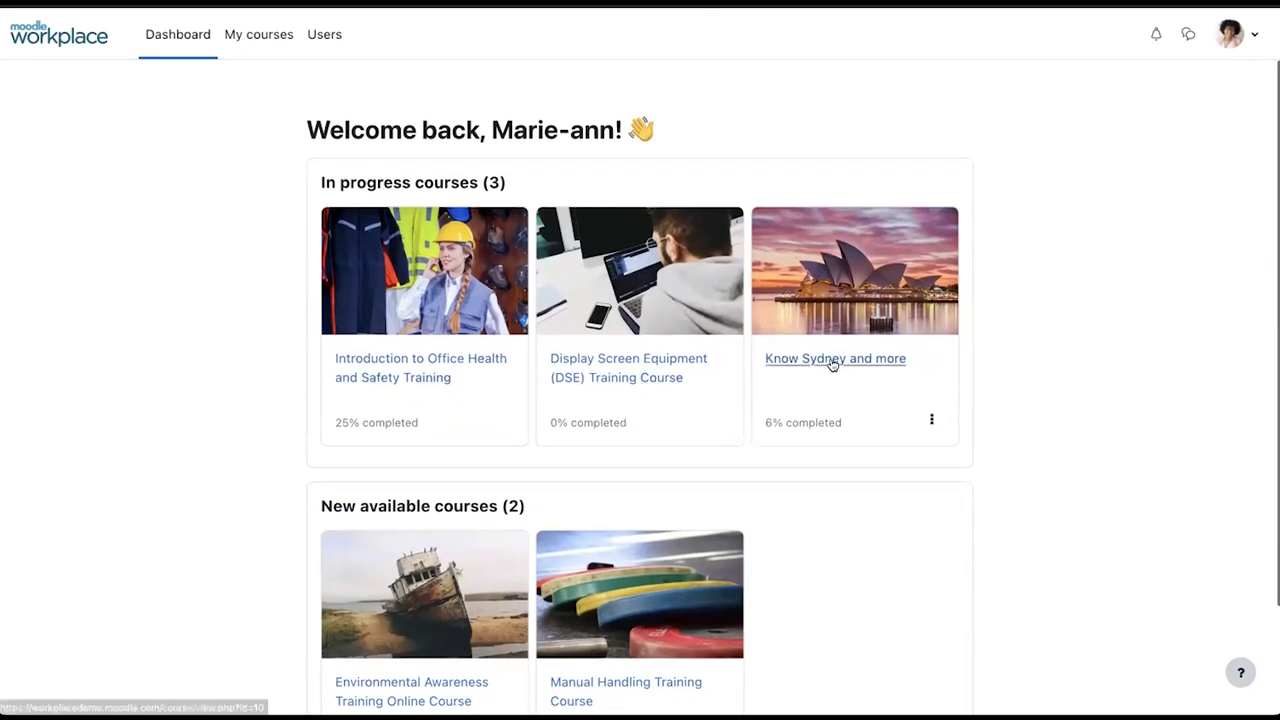
scroll(548, 492, down, 1)
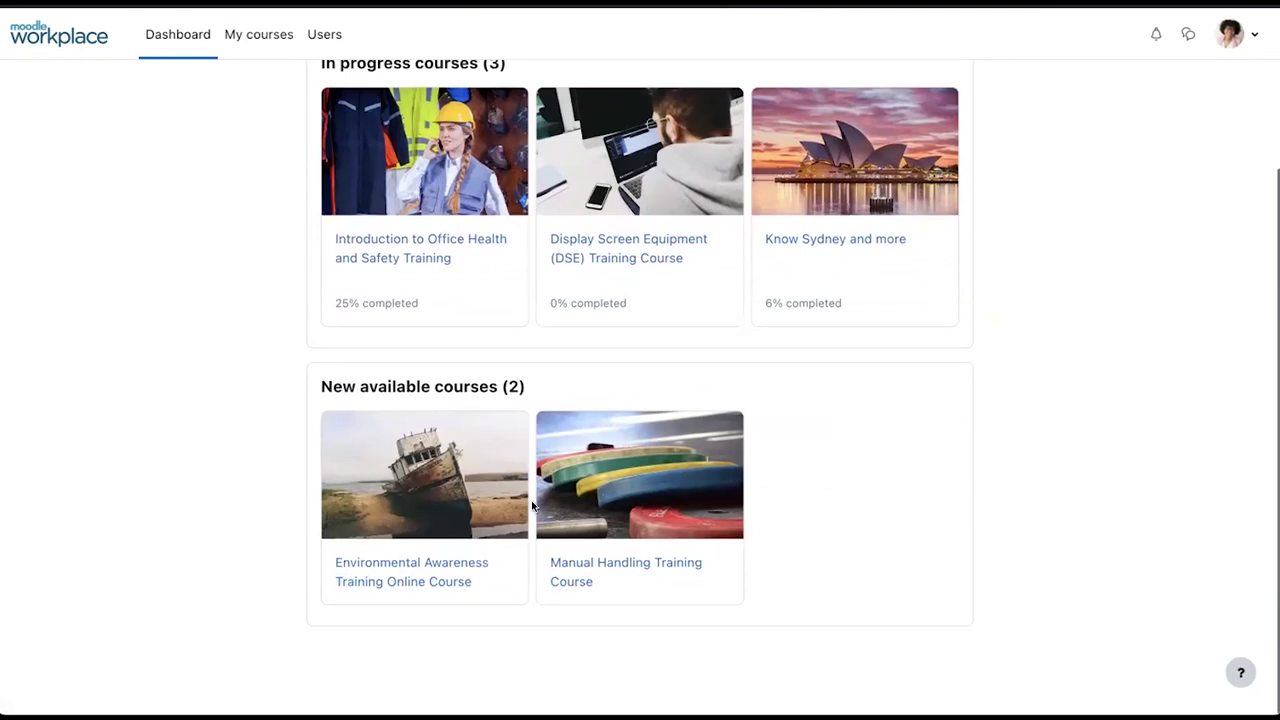
scroll(533, 507, up, 1)
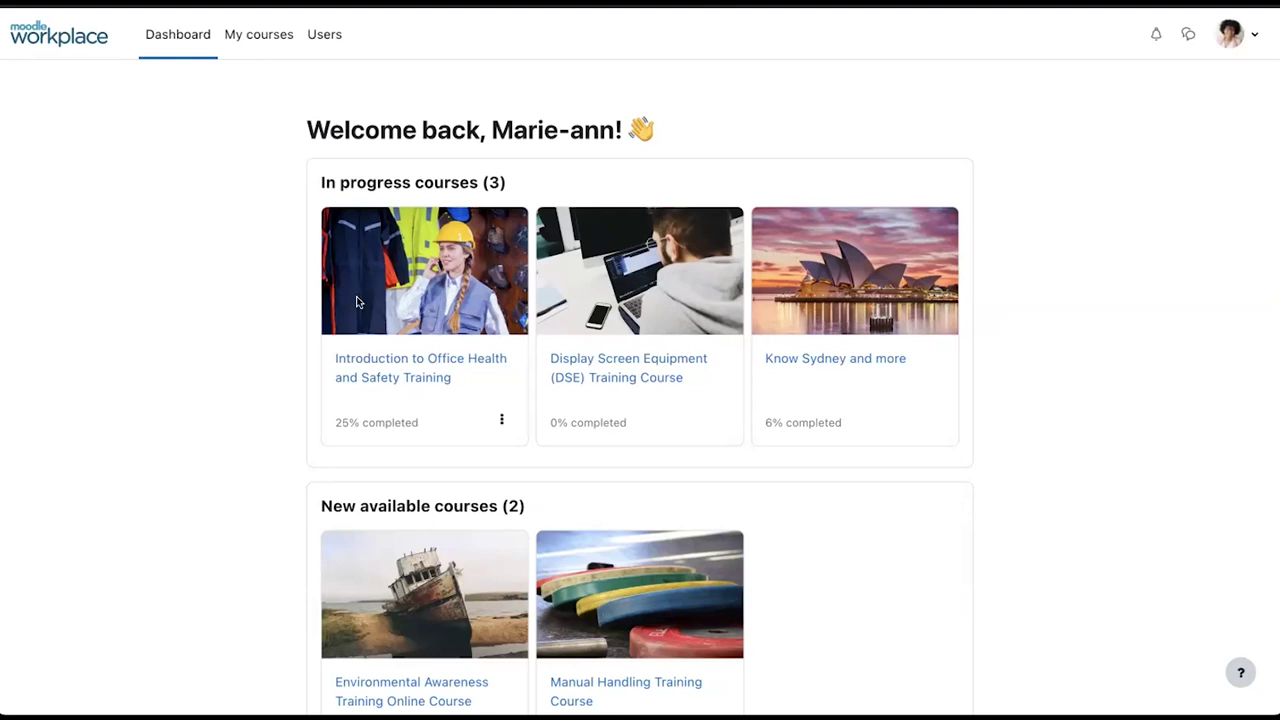
Step: Show the employee's My courses page with its course and program search field, comparing it with the Dashboard and ending on My courses
click(255, 38)
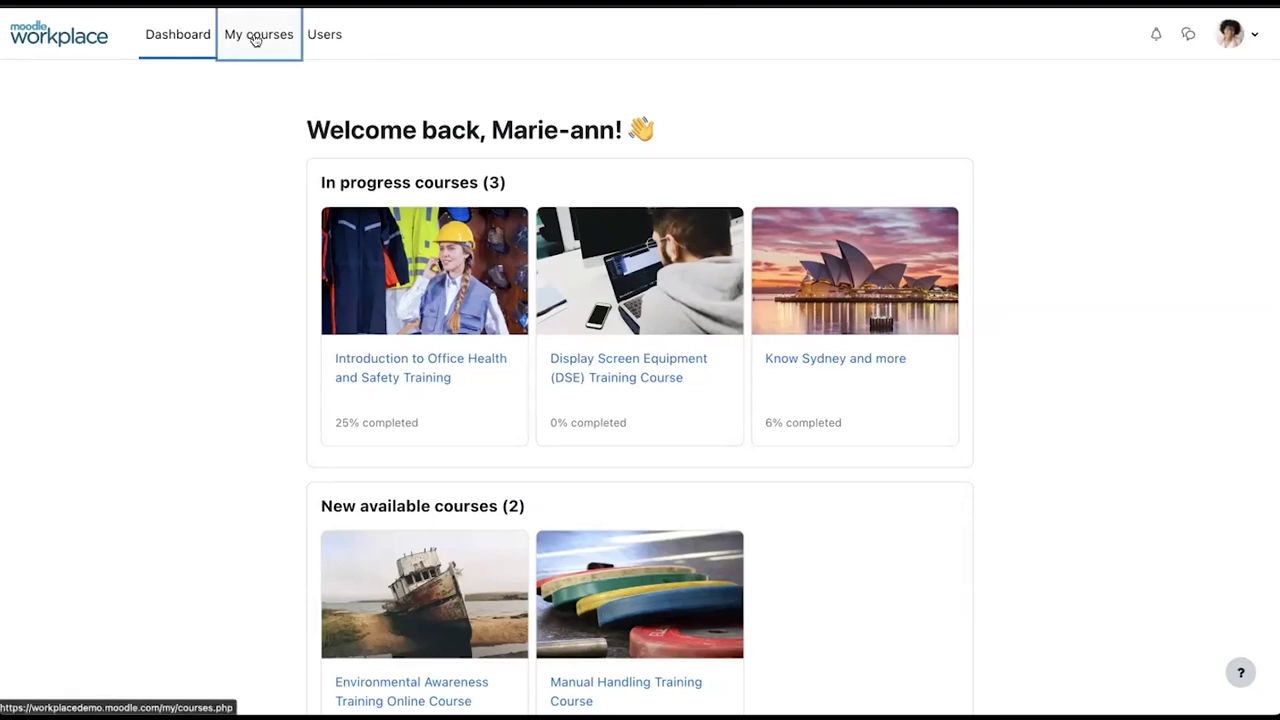
click(681, 182)
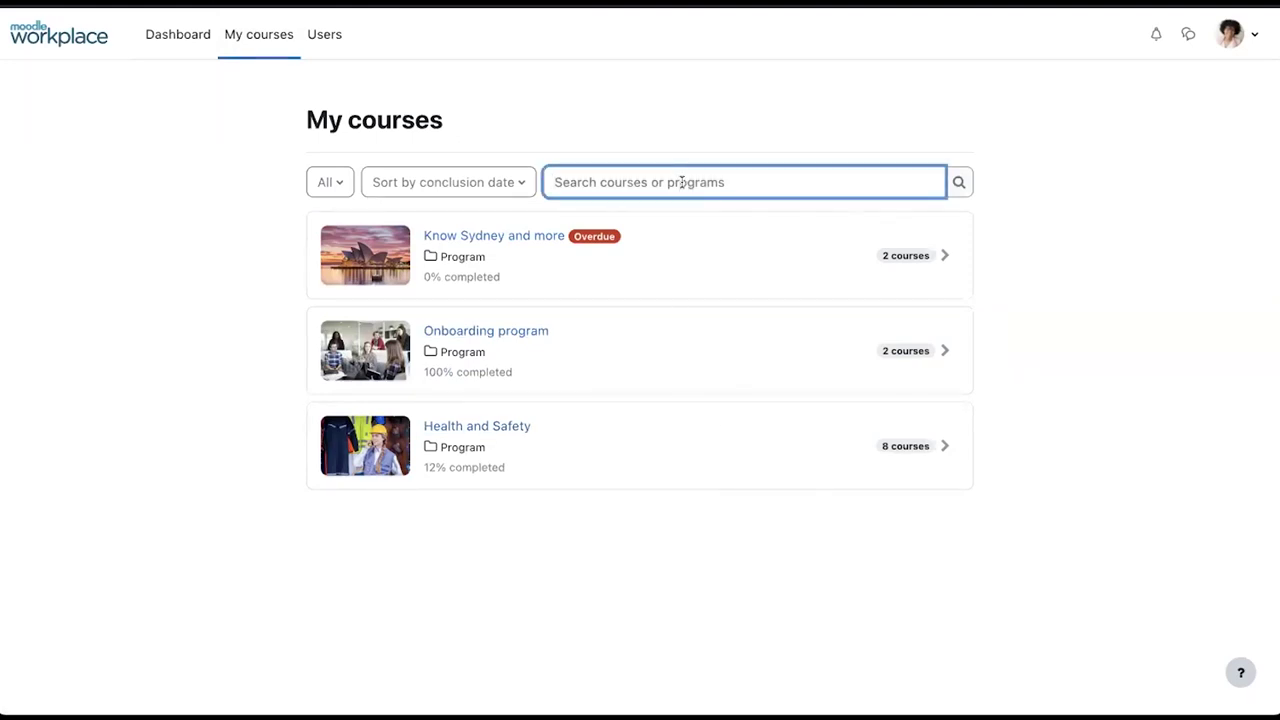
click(1019, 228)
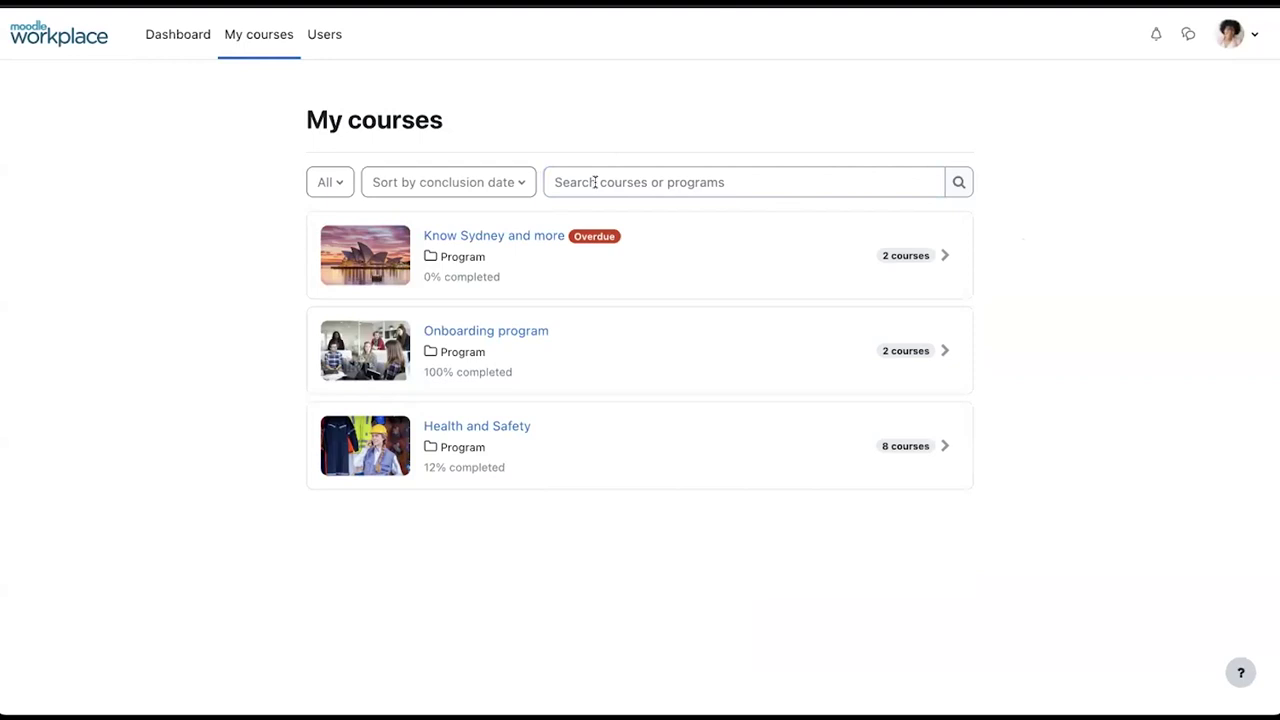
click(641, 179)
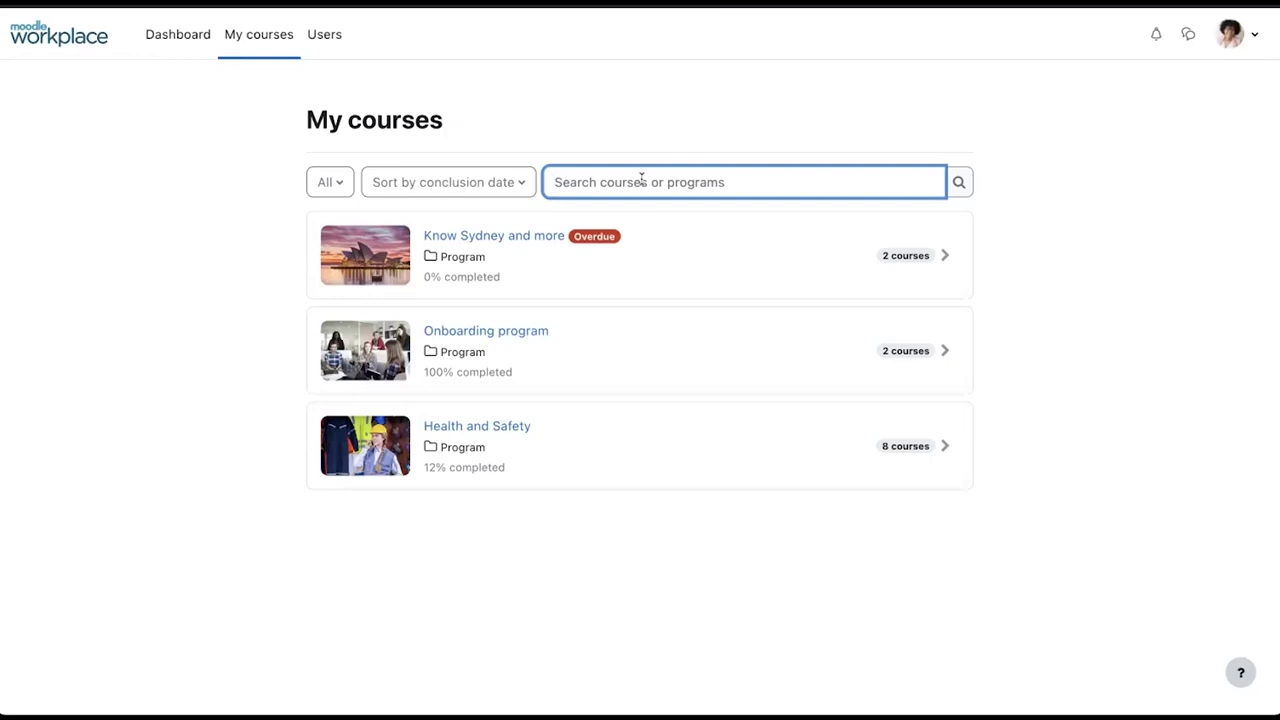
click(1078, 268)
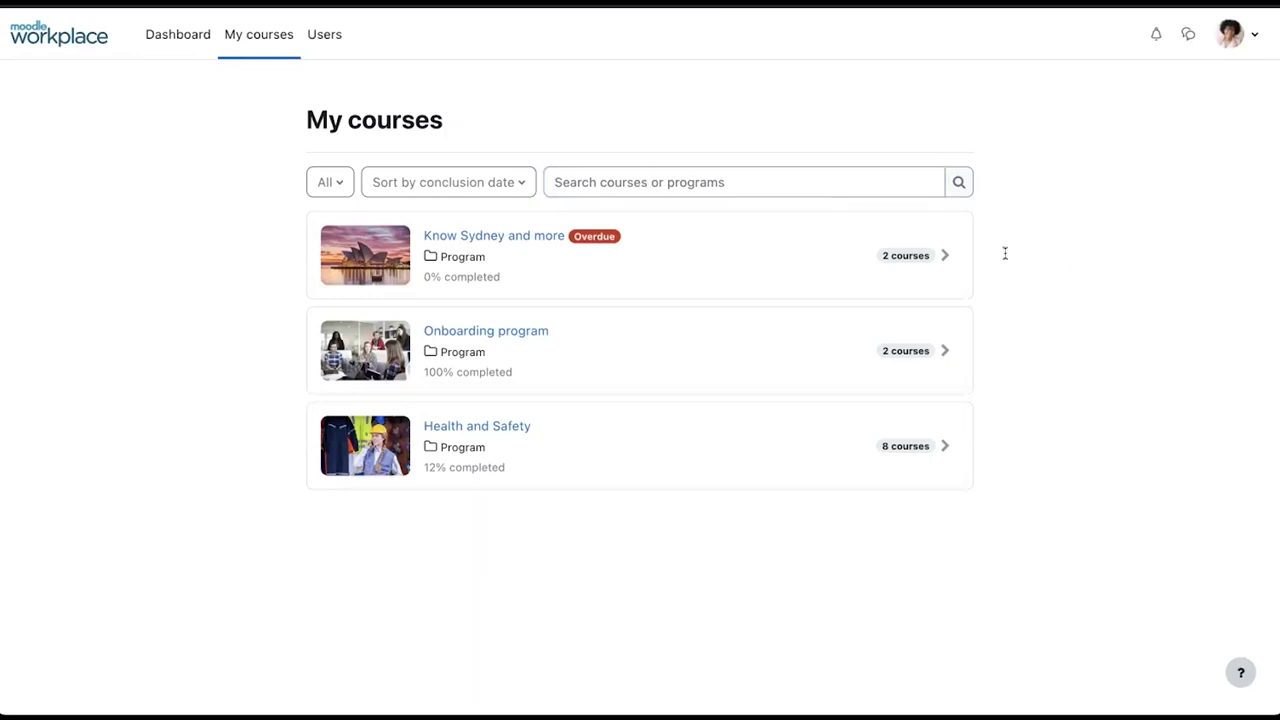
click(171, 49)
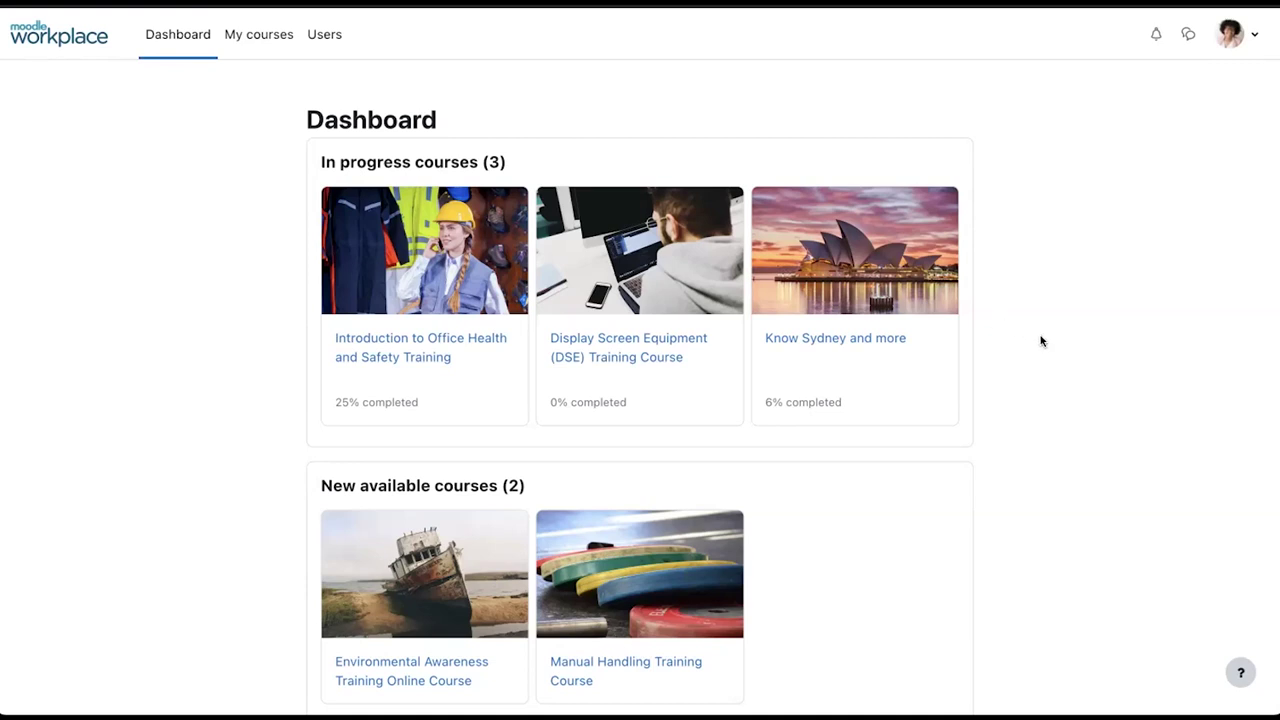
click(250, 53)
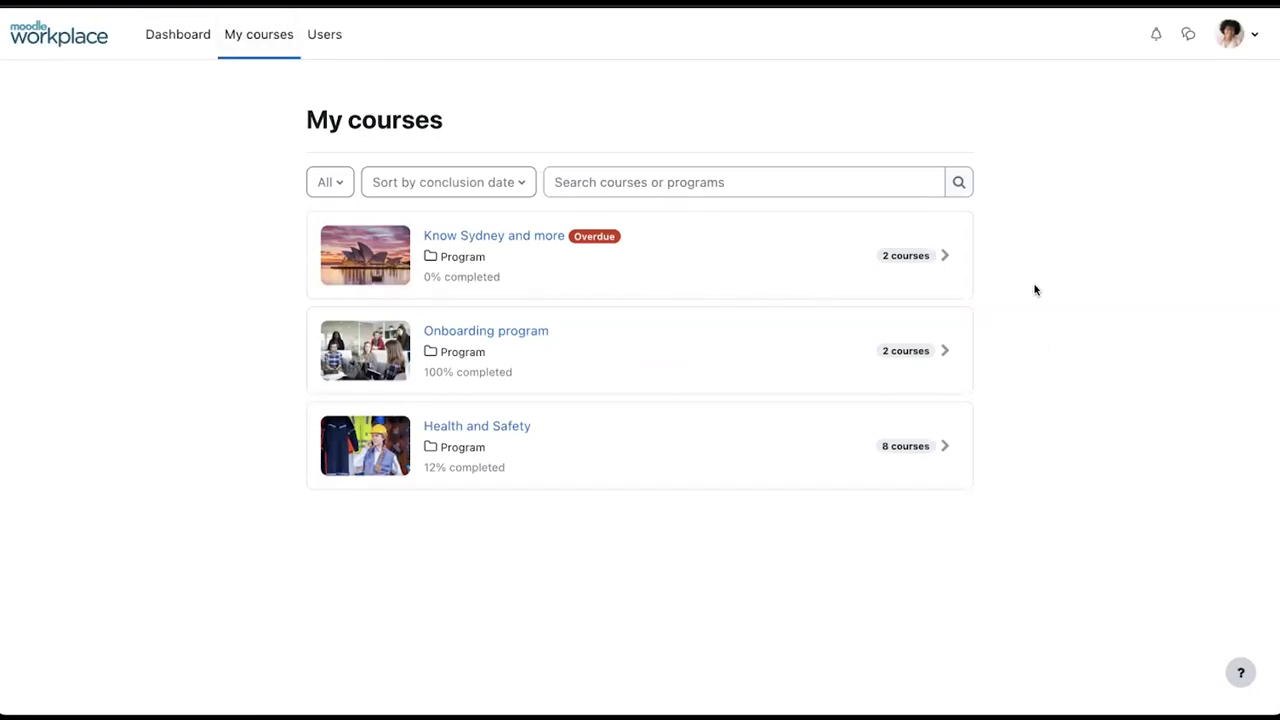